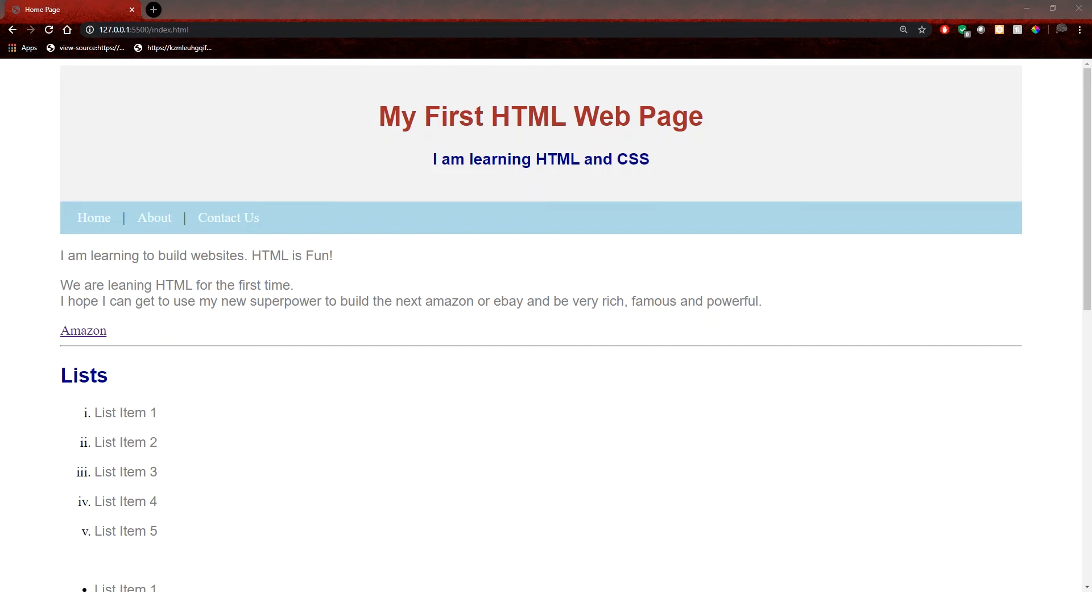
Step: Review the home page from its introductory paragraphs and Amazon link down through the lists, image, containers and footer
click(314, 294)
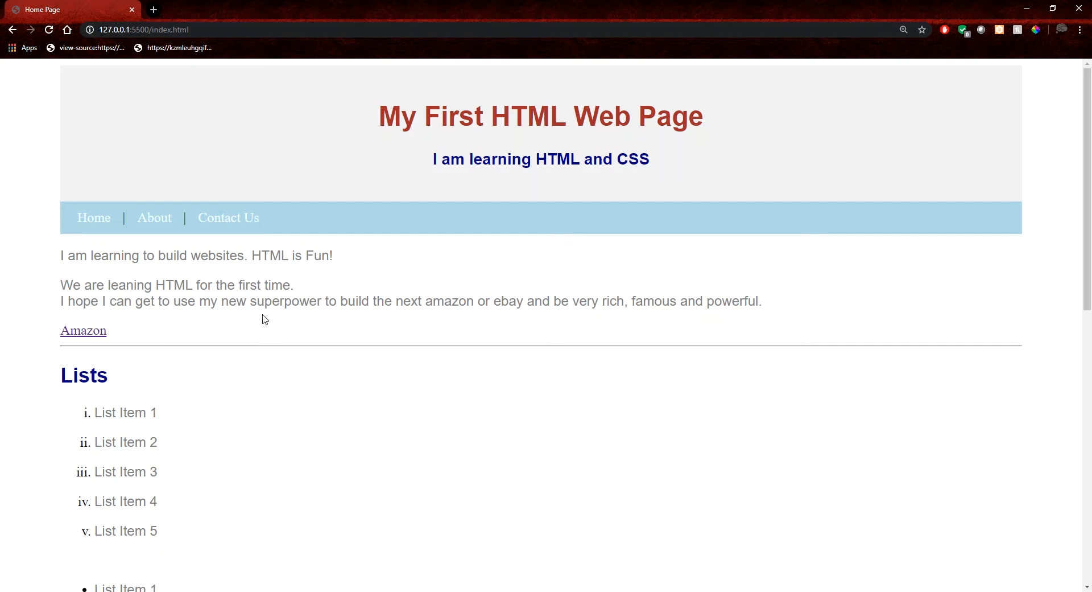
scroll(248, 317, down, 2)
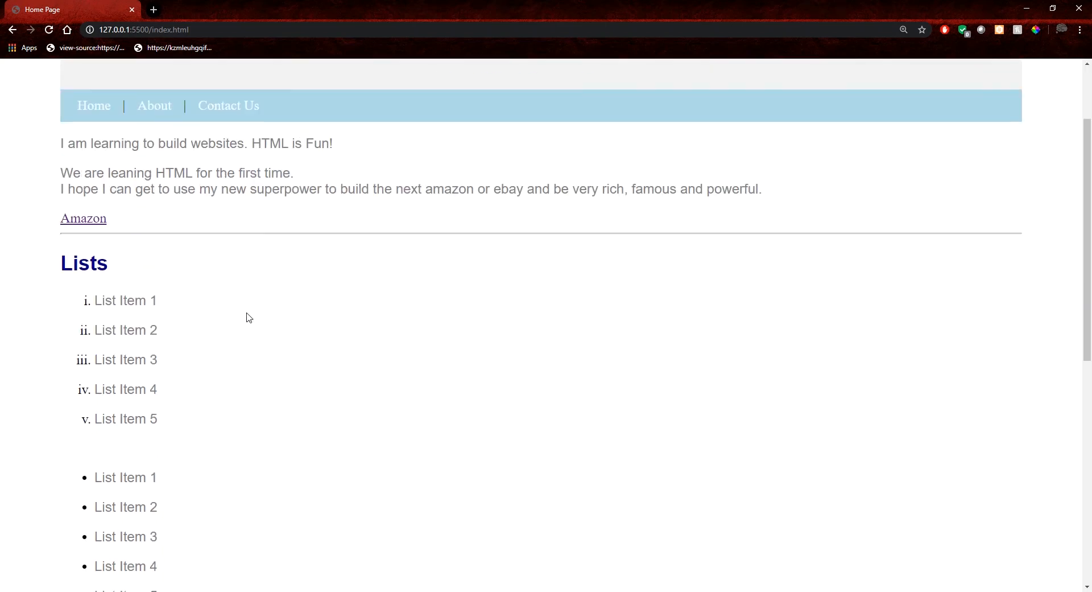
drag(58, 140, 342, 143)
click(344, 146)
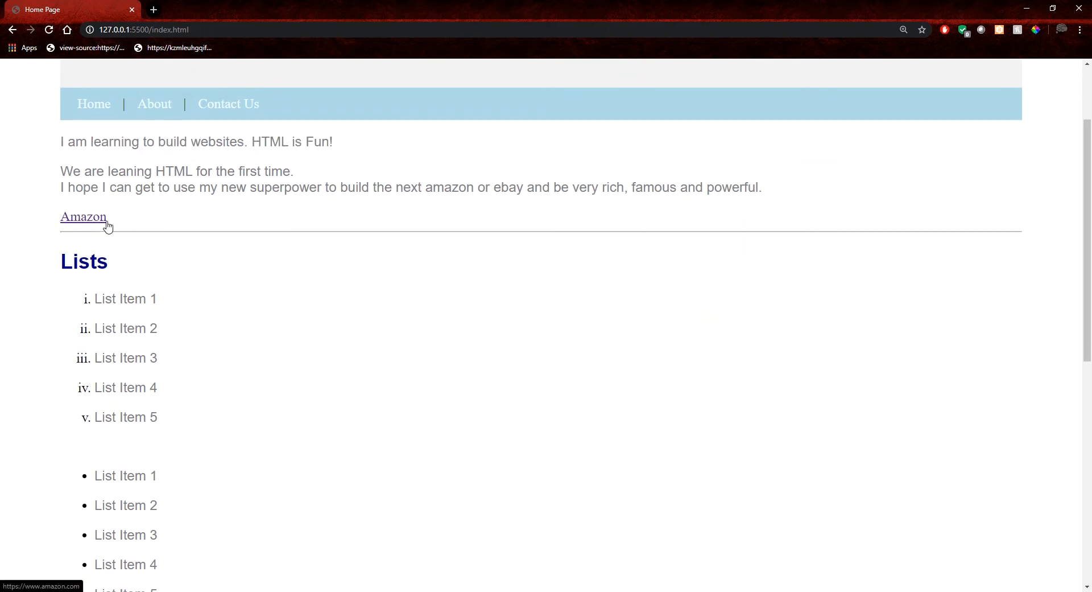
scroll(250, 313, down, 8)
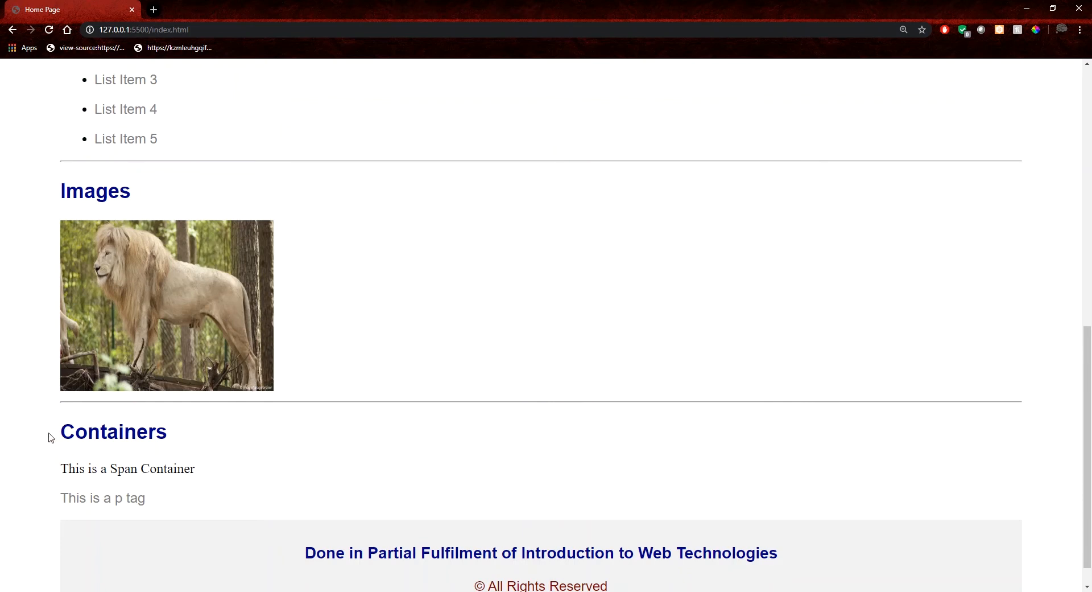
scroll(256, 455, down, 1)
scroll(347, 515, up, 9)
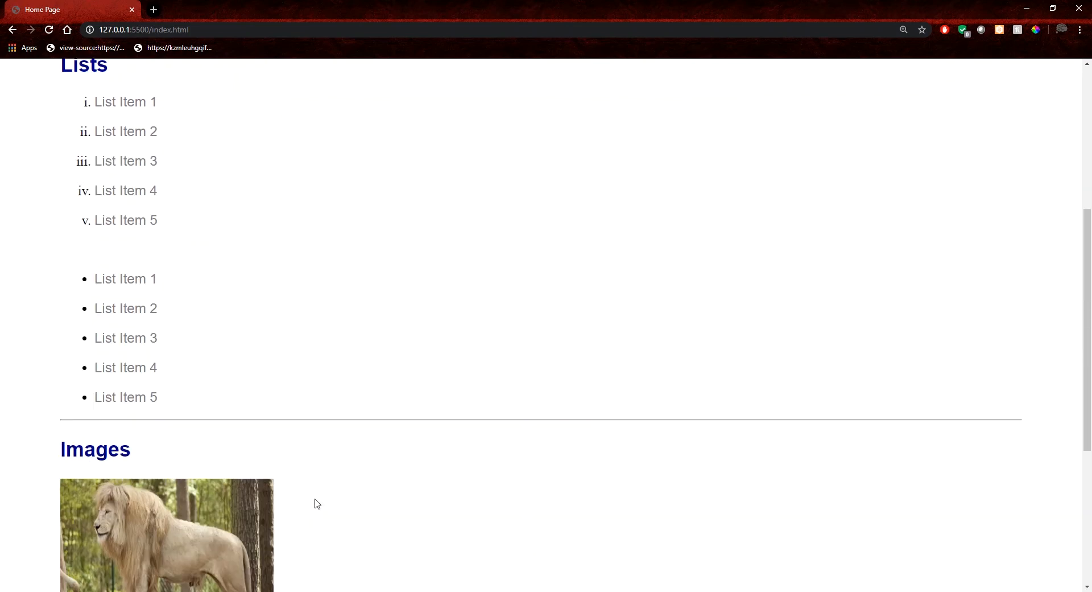
Step: Open the website's About page and review both of its tables
click(165, 221)
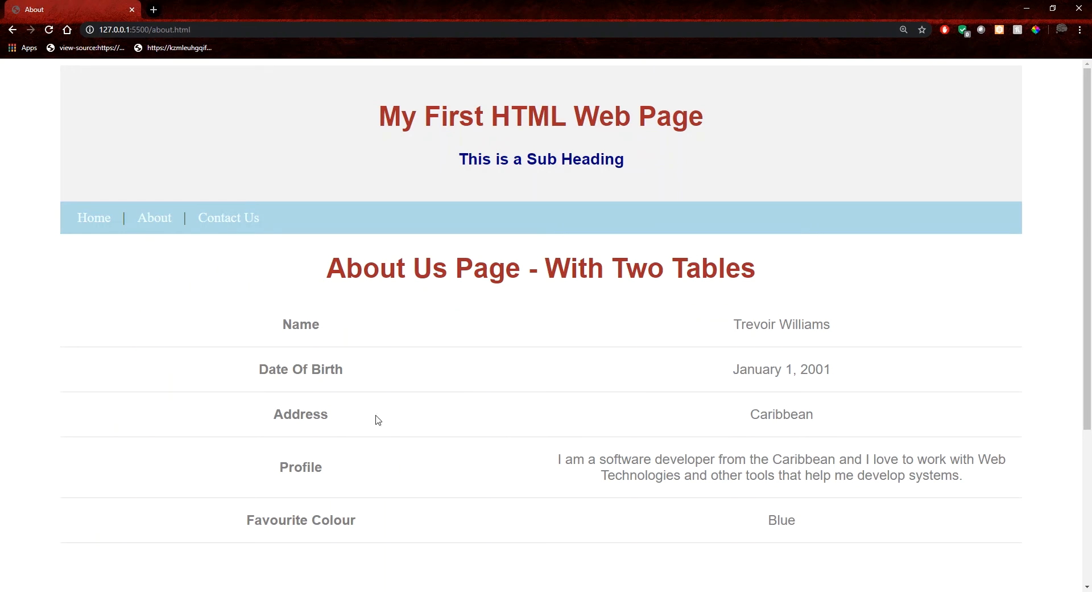
scroll(551, 449, down, 4)
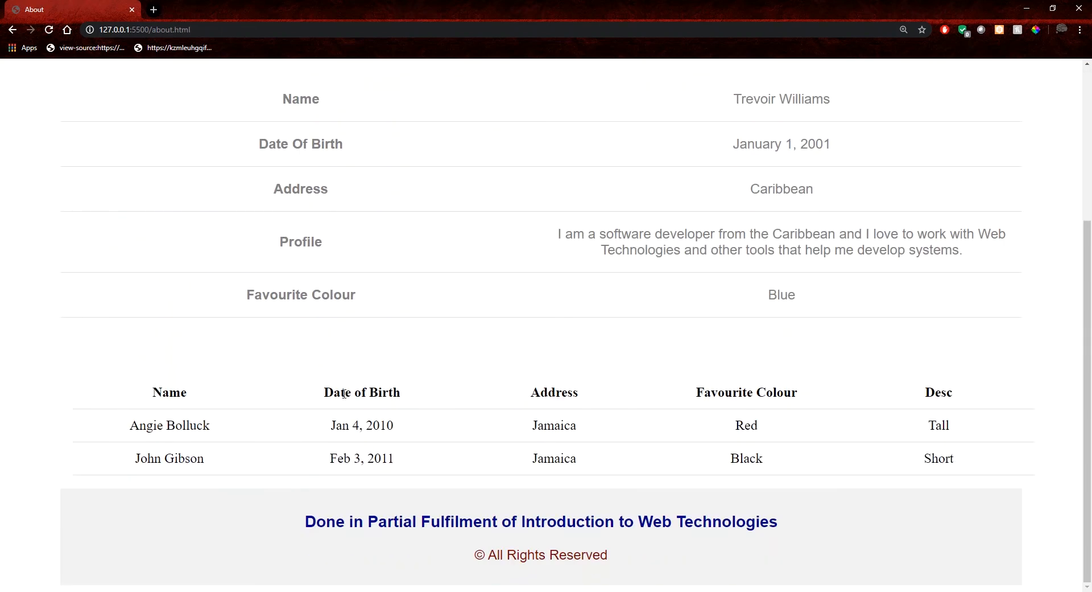
scroll(368, 495, up, 4)
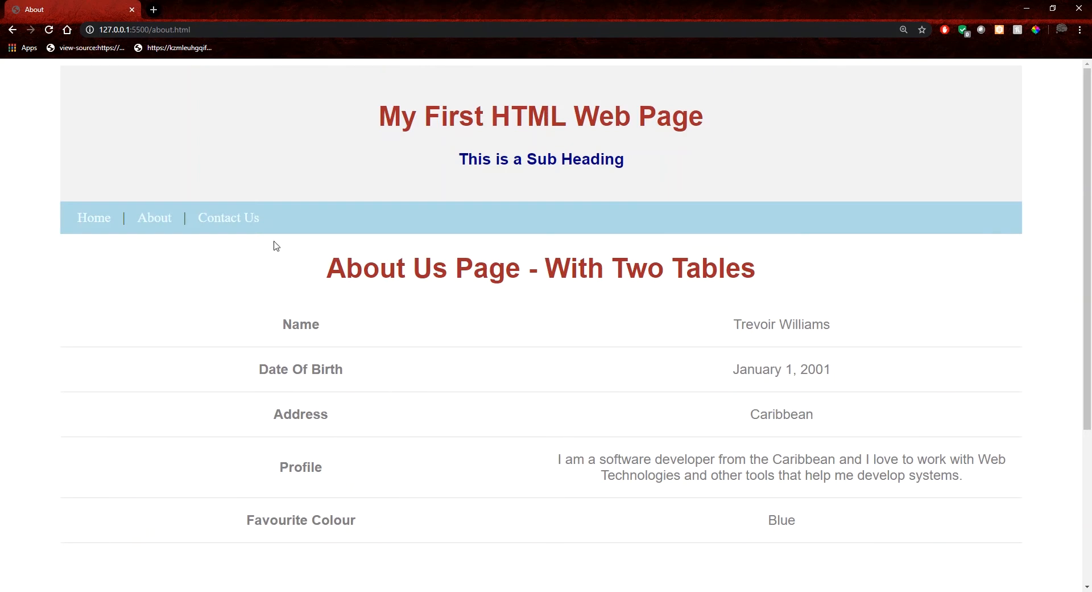
Step: Review the Contact Us page's form from the name fields down to Submit, and return to the home page
click(246, 232)
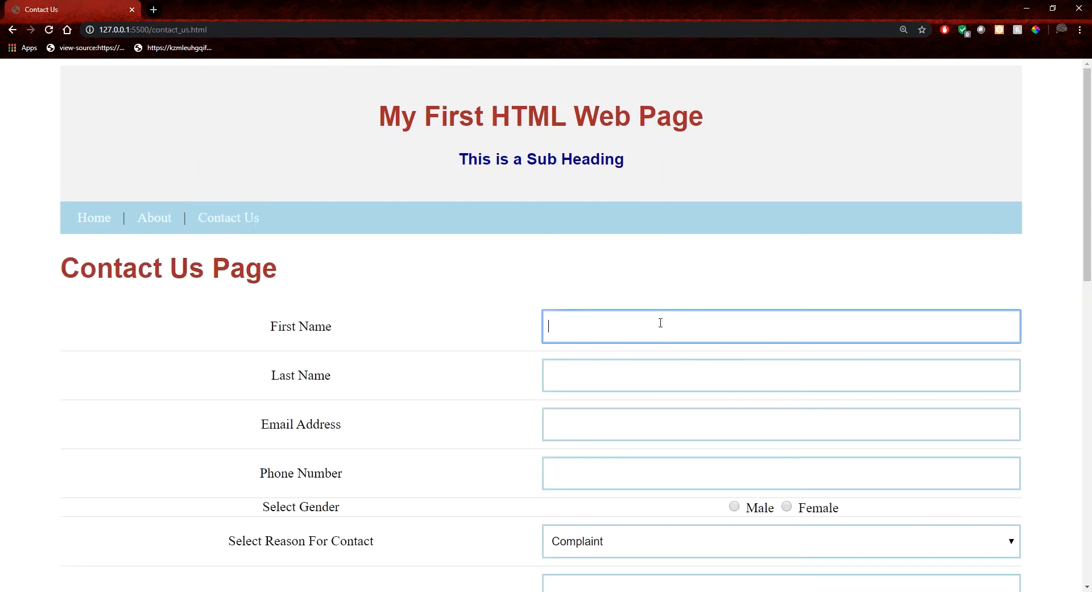
click(661, 322)
click(744, 381)
click(484, 364)
scroll(362, 415, down, 7)
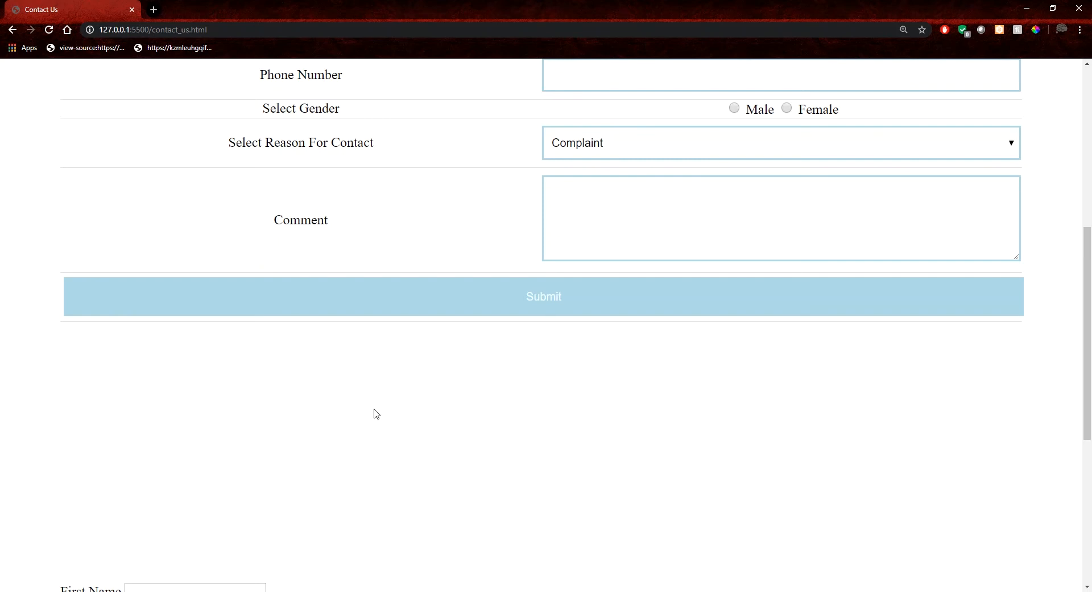
scroll(376, 413, up, 7)
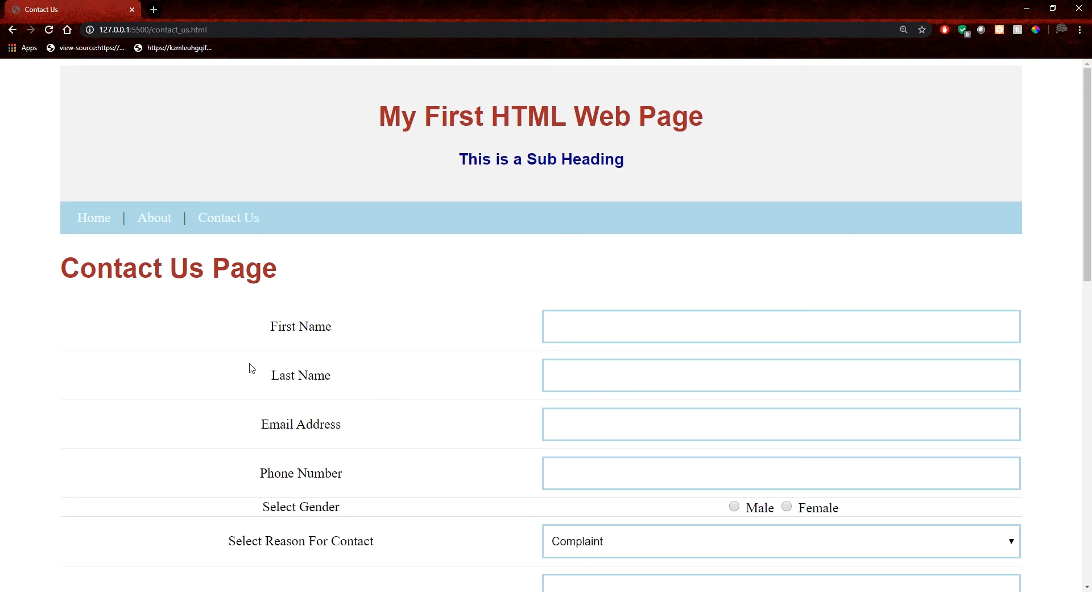
click(93, 223)
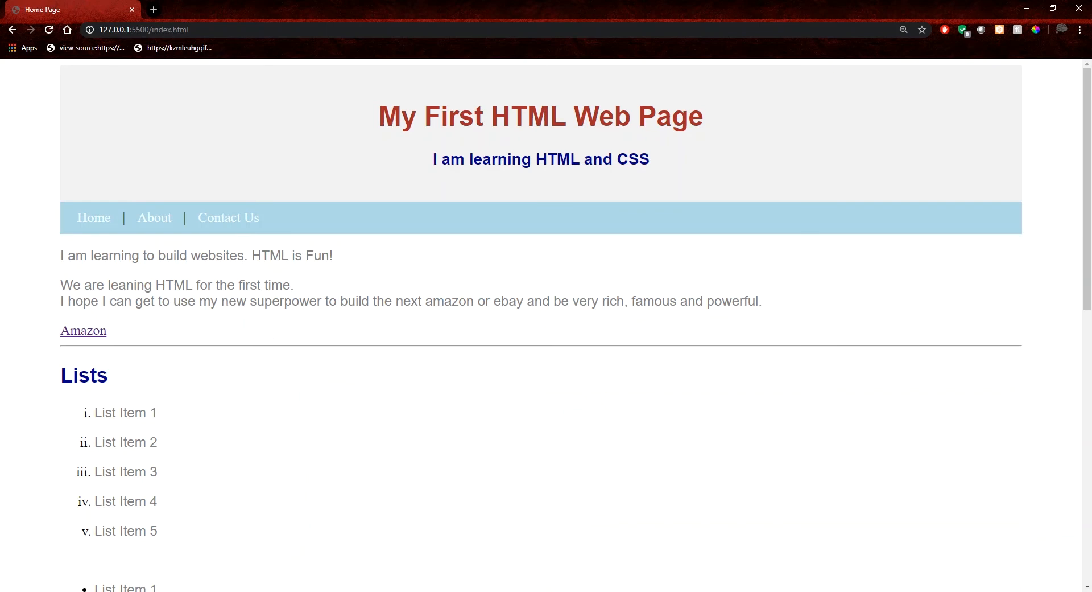
Step: Open github.com in a new browser tab
key(alt+Tab)
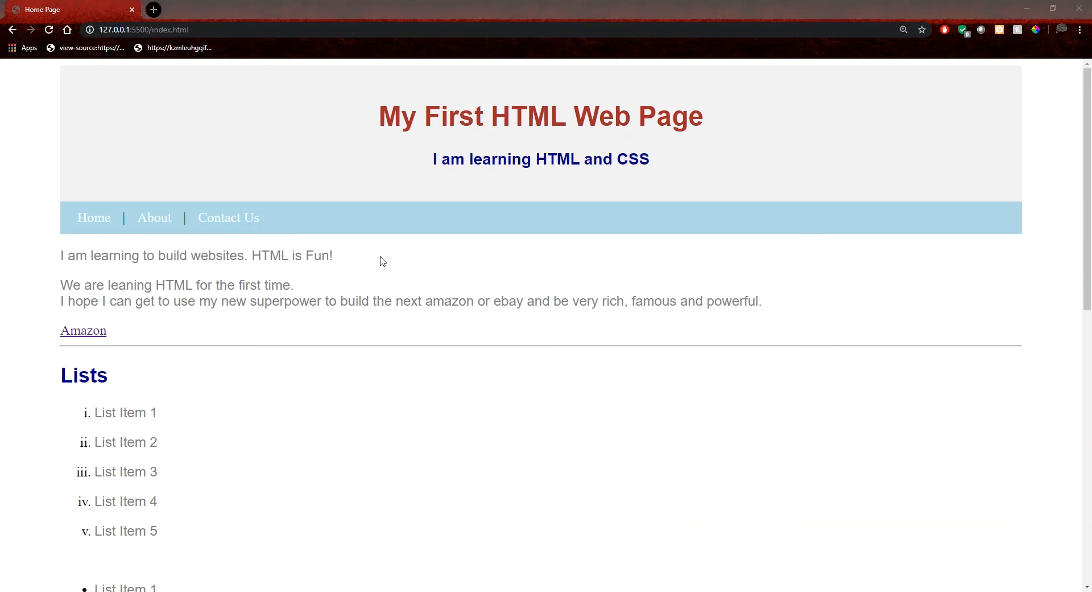
click(352, 300)
click(153, 11)
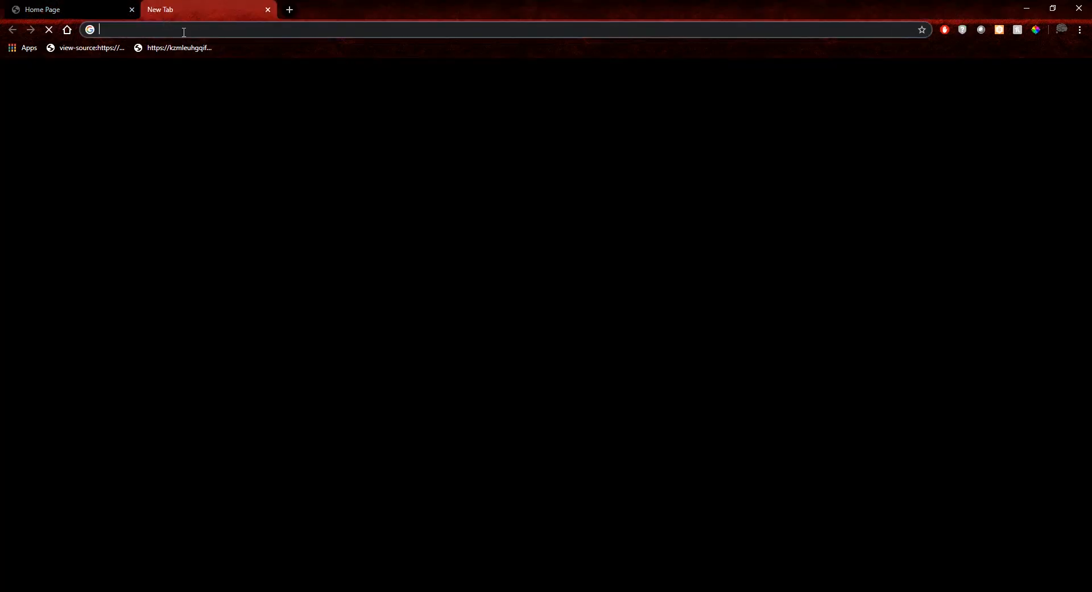
text(github.com)
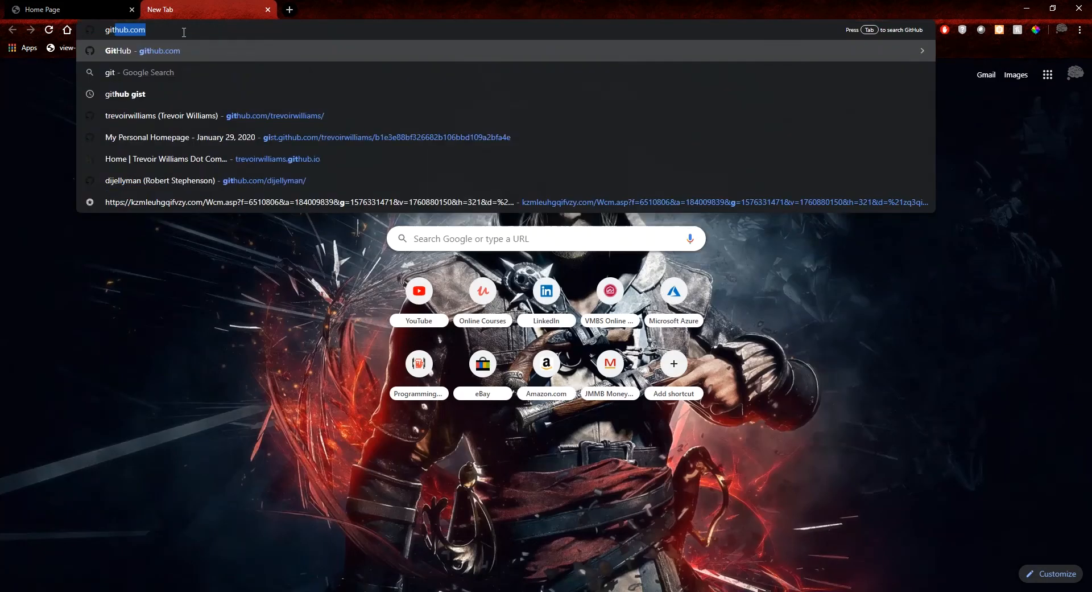
key(Return)
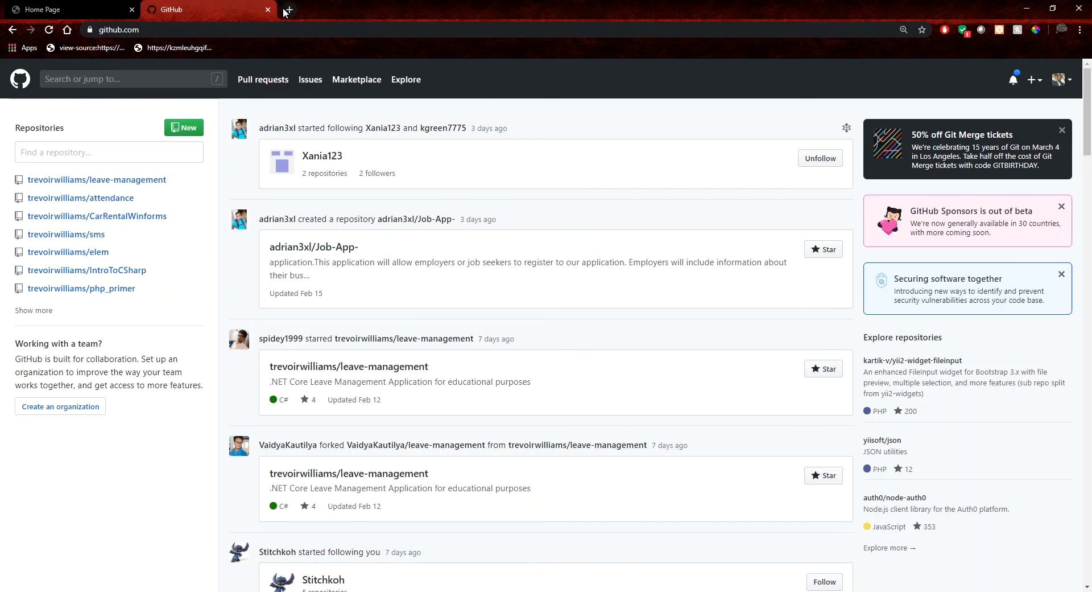
Step: Open netlify.com in another new browser tab
key(ctrl+t)
text(n)
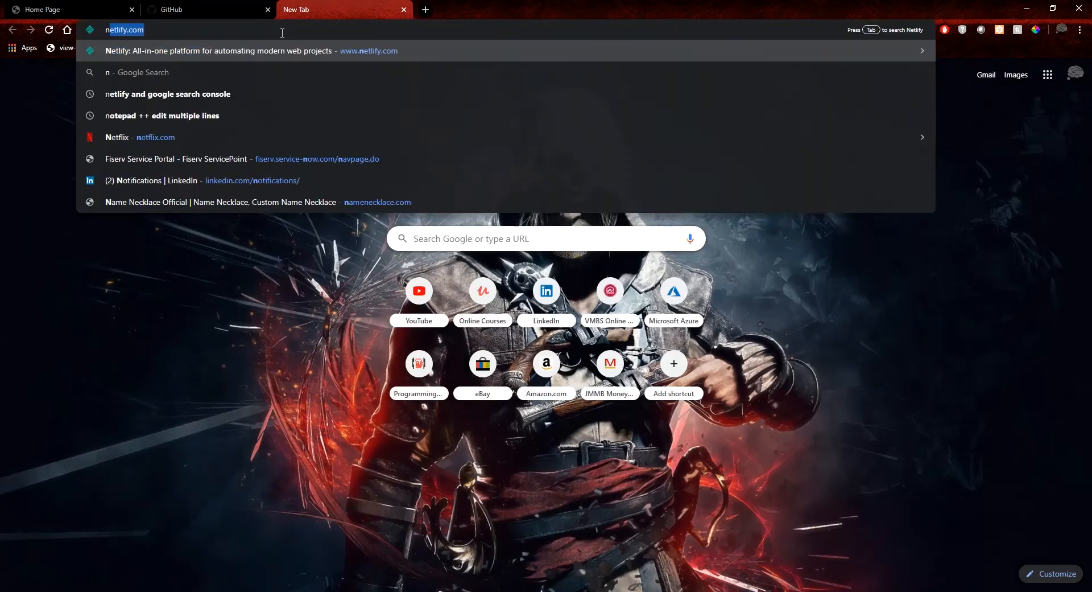
text(etli)
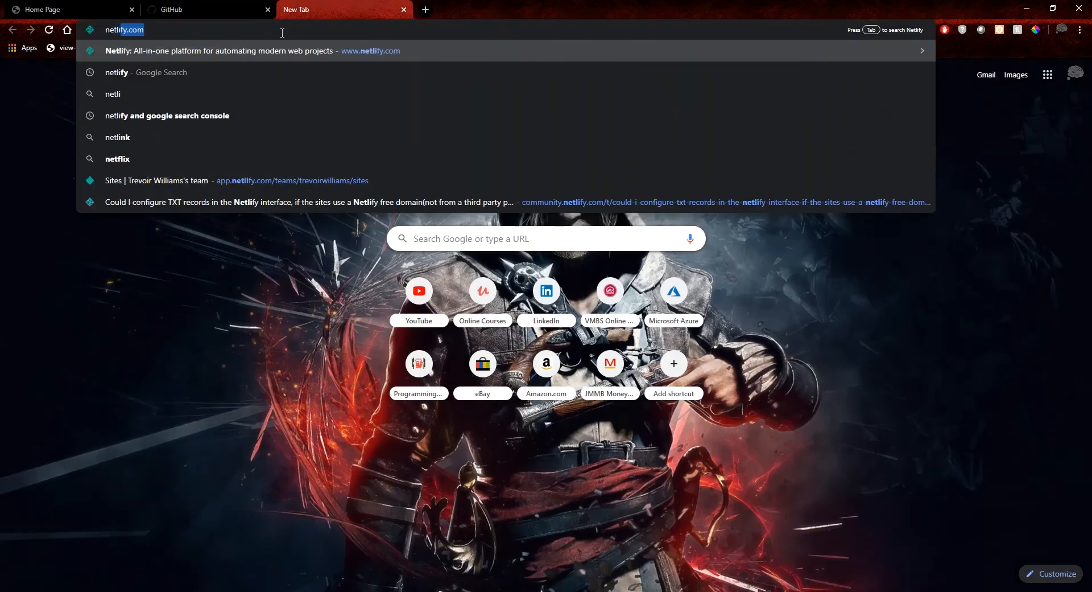
text(fy.com)
key(Return)
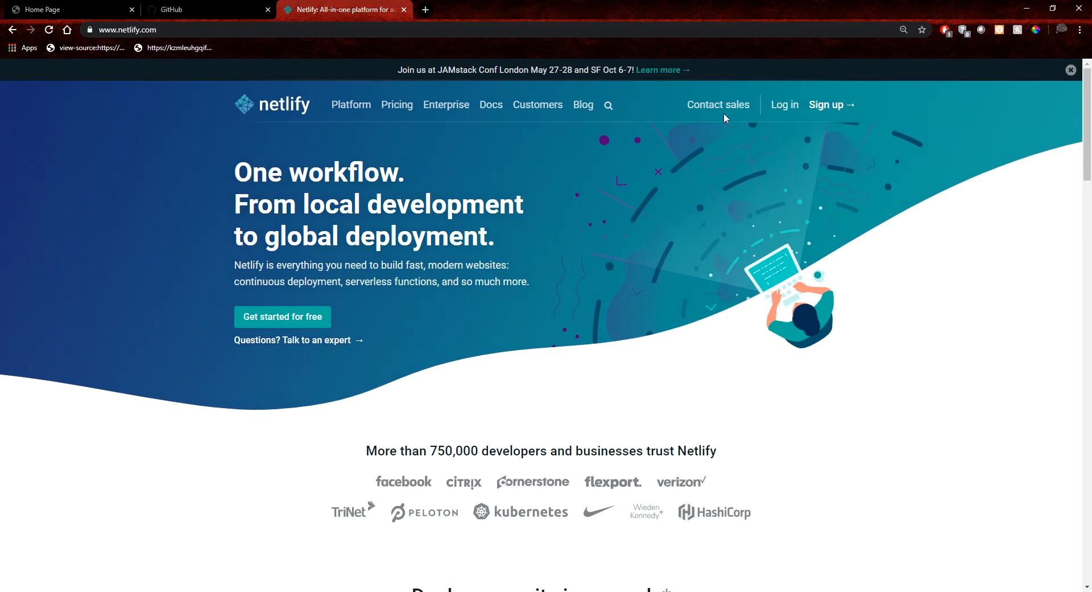
Step: Open the GitHub Desktop download page at desktop.github.com in a new browser tab
click(426, 9)
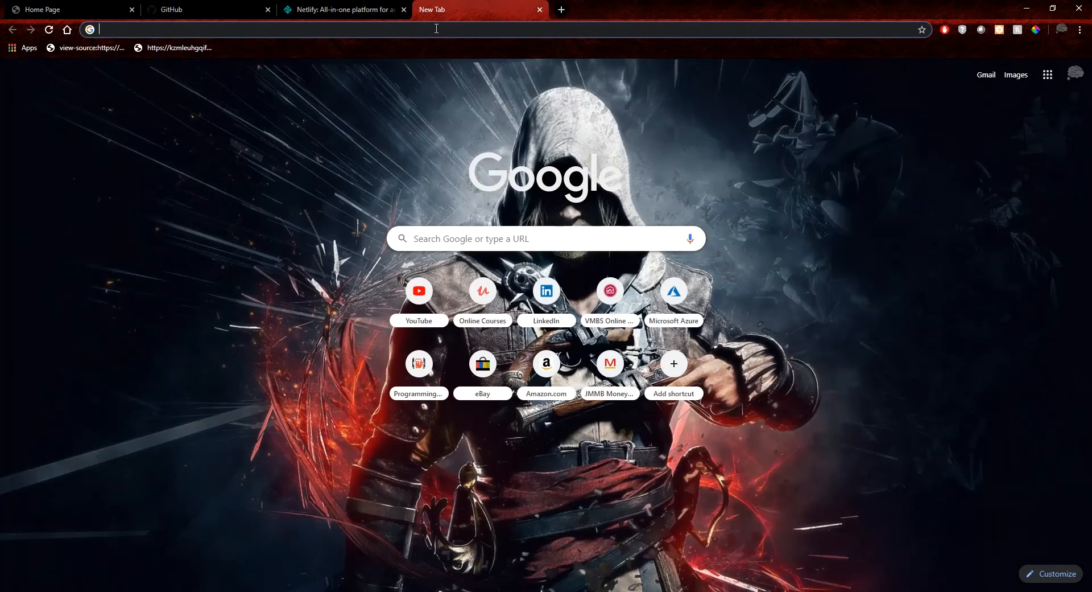
text(desktop)
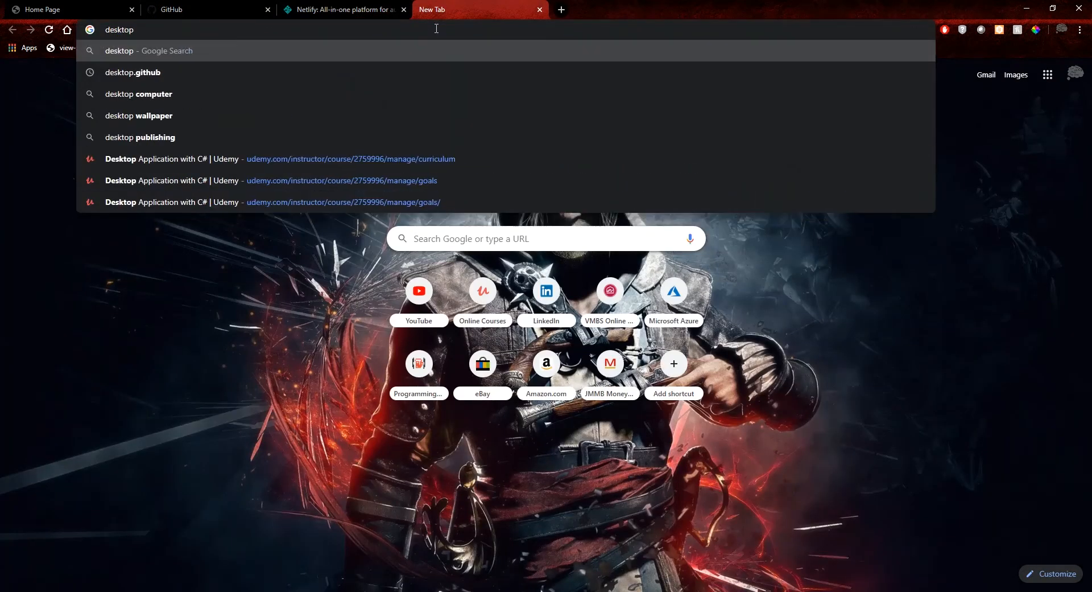
text(.g)
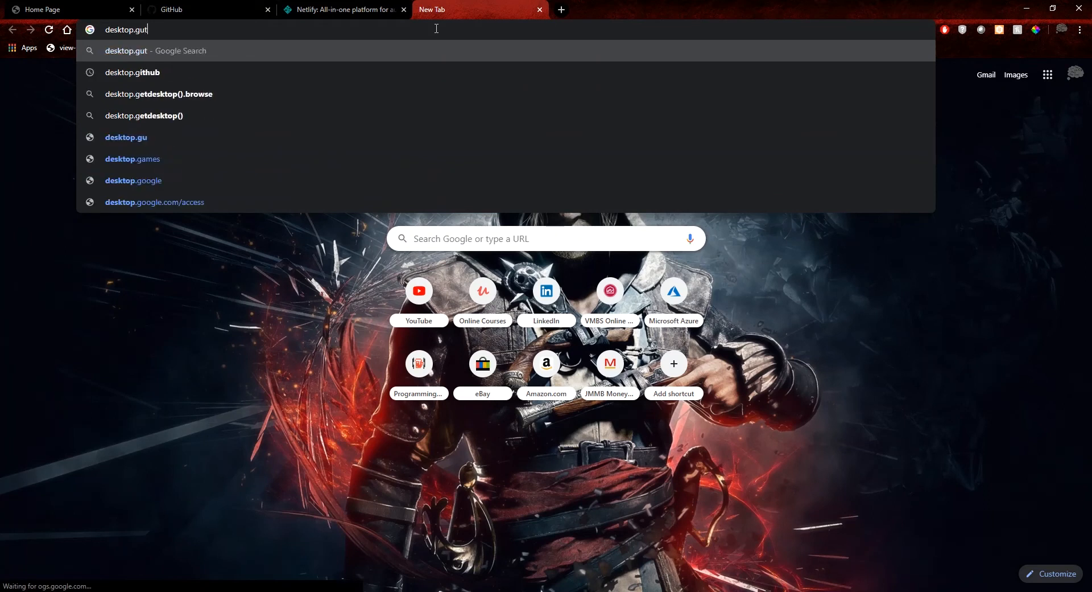
text(ithub.com)
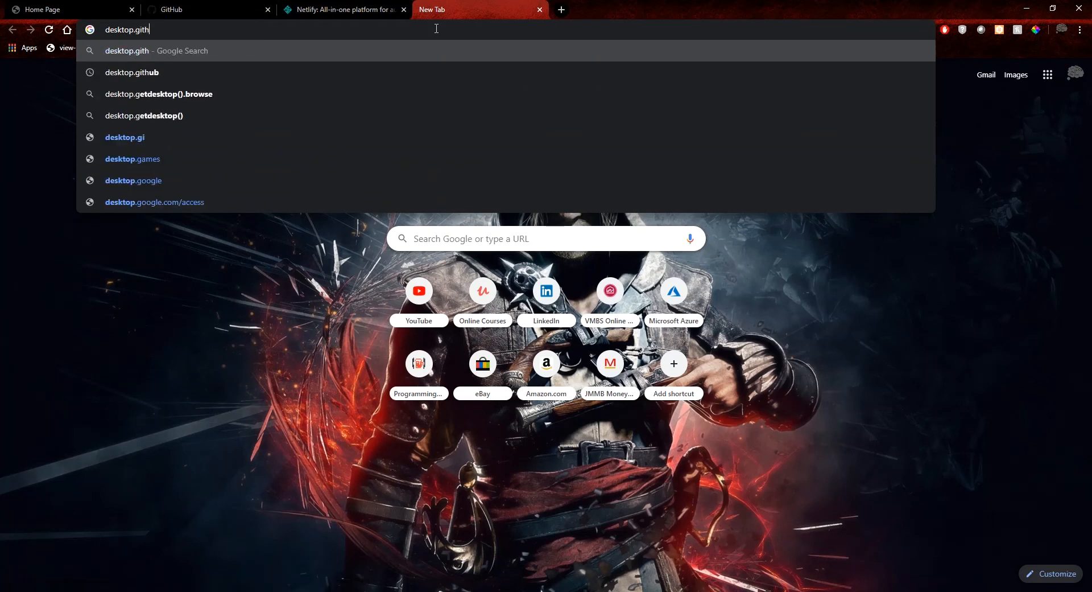
key(Return)
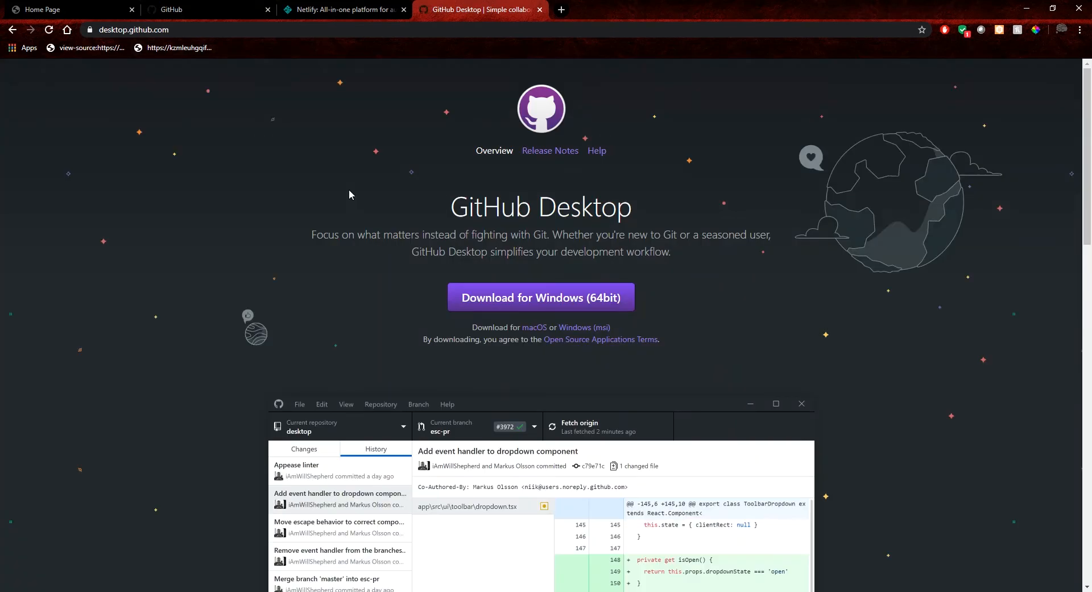
click(519, 303)
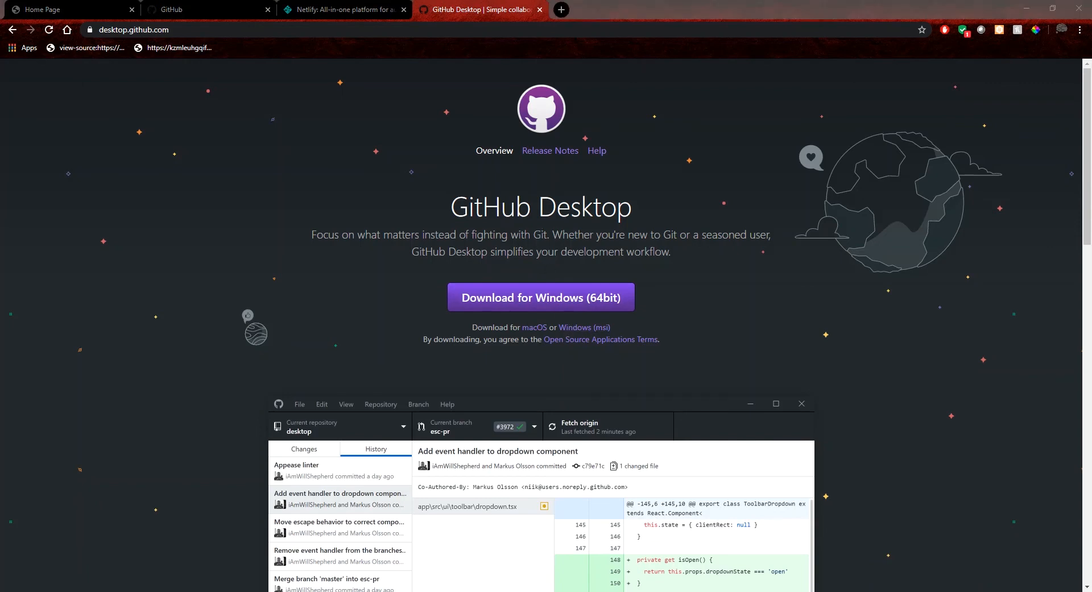
Step: Look over the open GitHub, GitHub Desktop and Netlify pages, and return to the website's home page
click(195, 9)
click(481, 9)
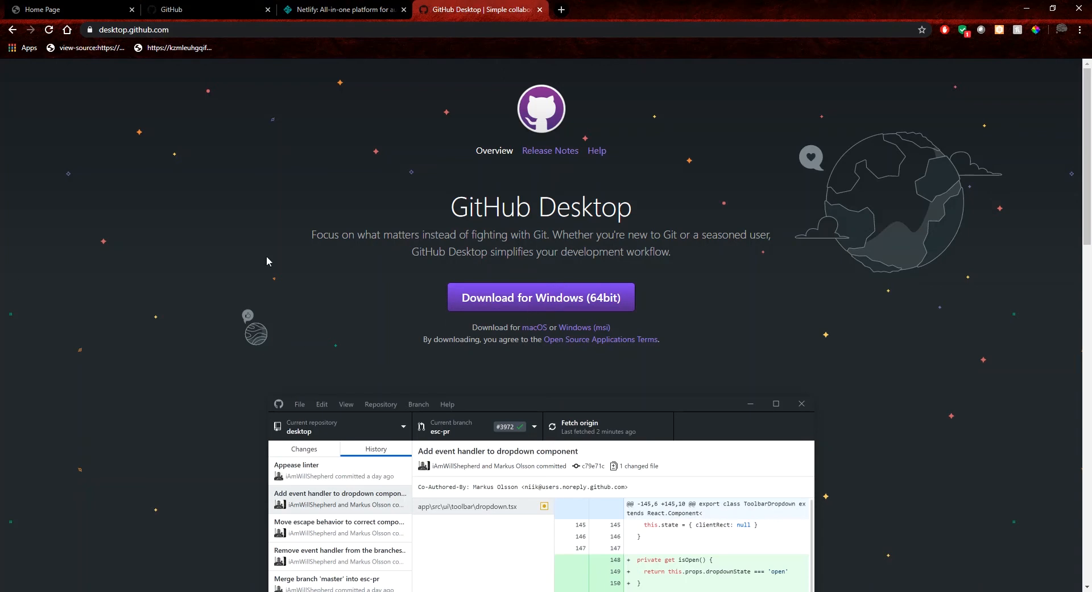
click(314, 8)
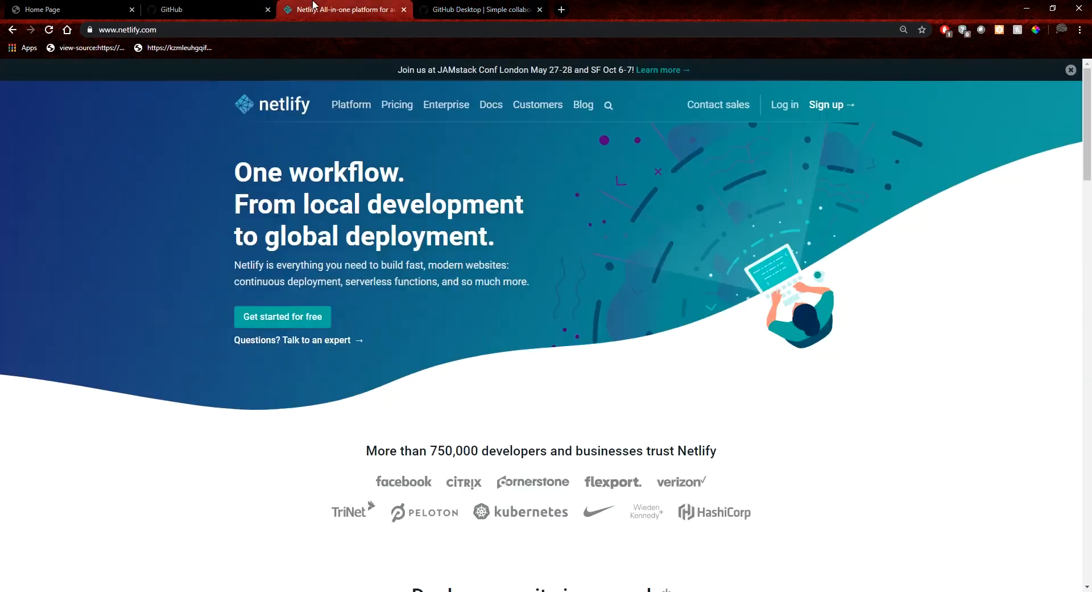
click(91, 9)
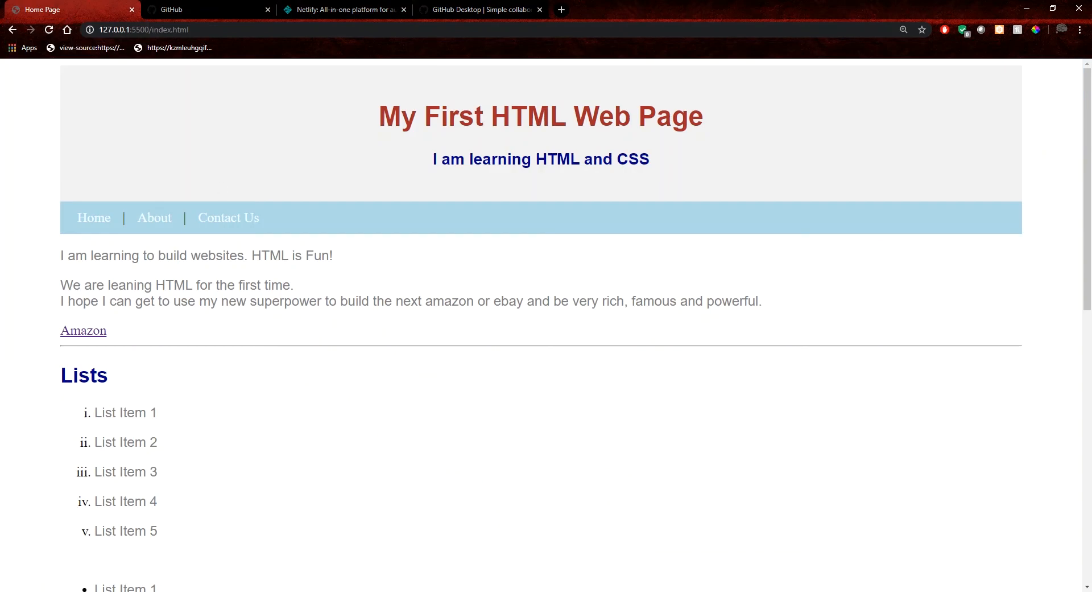
Step: Switch to Visual Studio Code, reveal the MyPersonalWebsite project folder in File Explorer and maximize that window
key(alt+Tab)
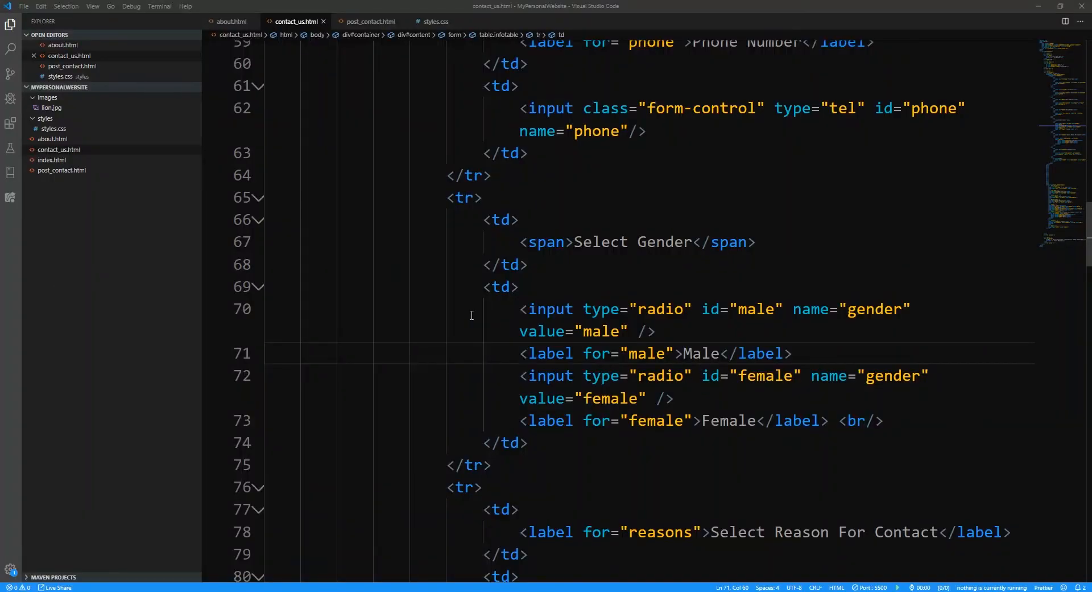
click(563, 309)
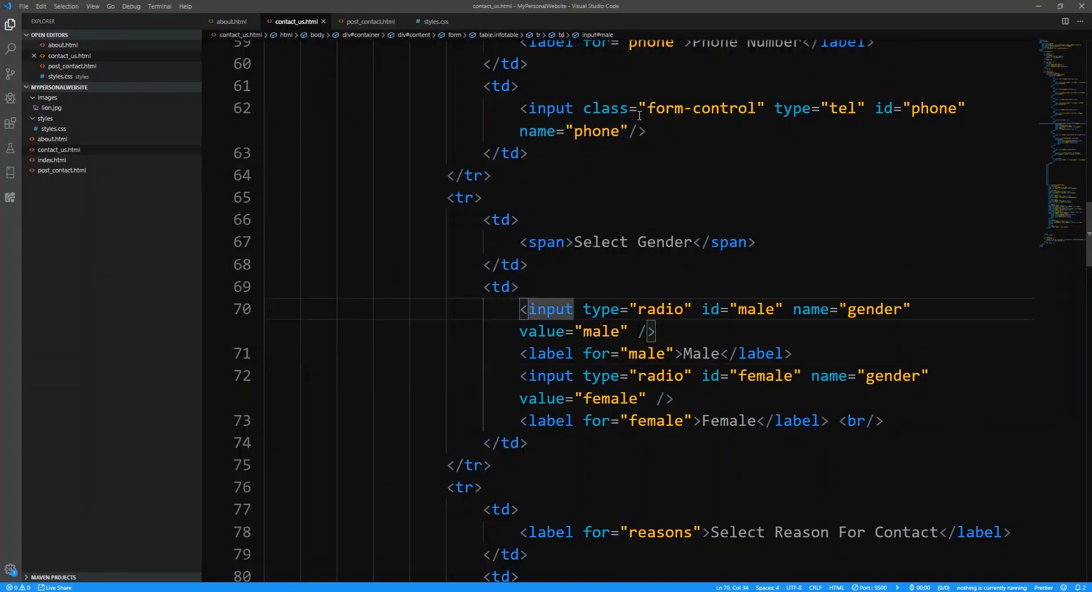
right_click(60, 191)
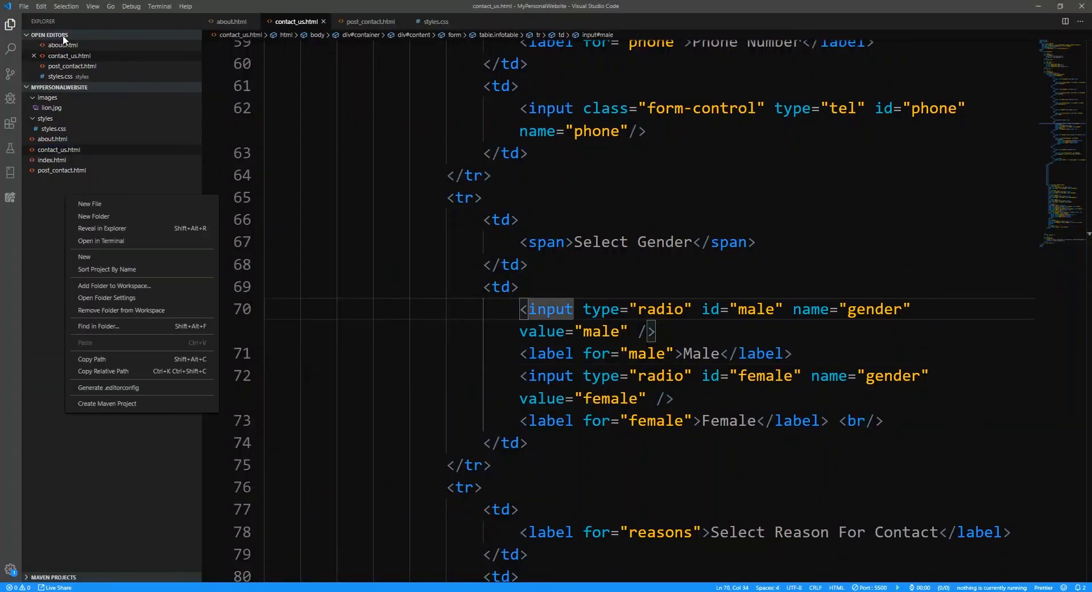
click(109, 228)
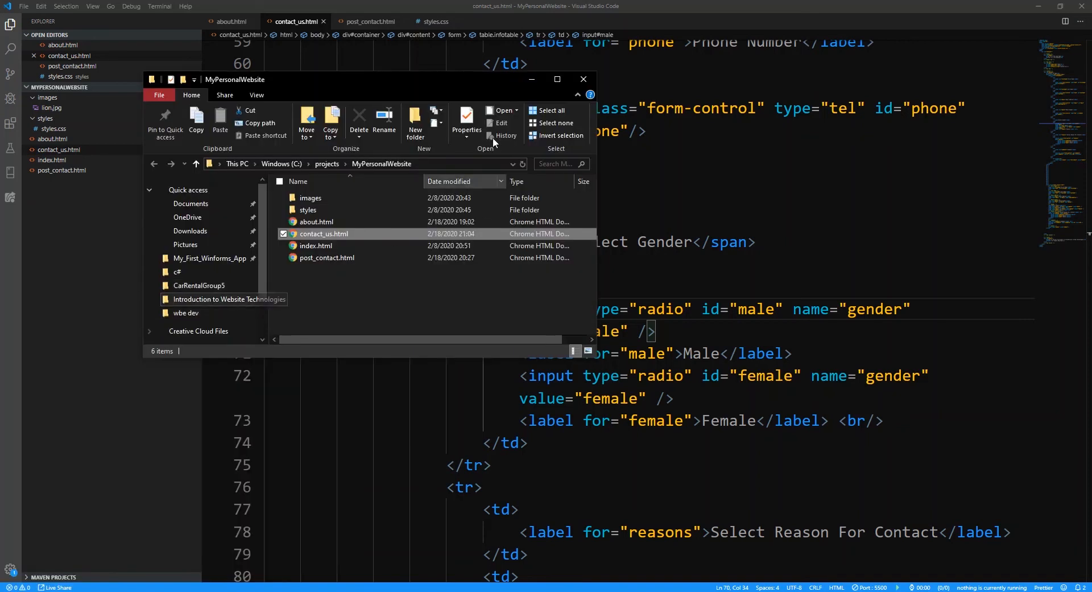
double_click(393, 78)
click(425, 230)
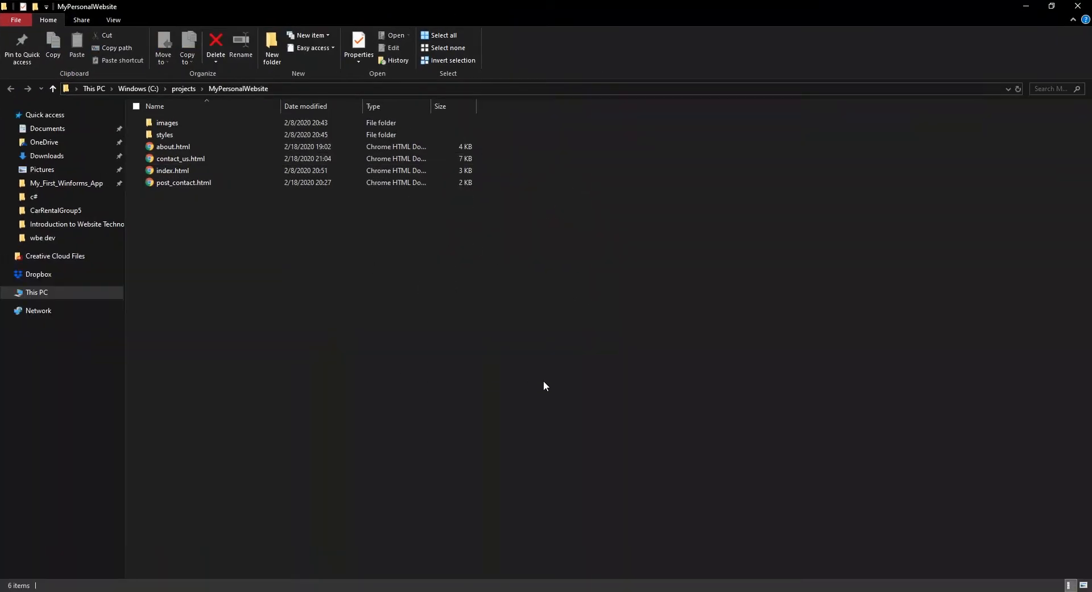
drag(572, 378, 265, 304)
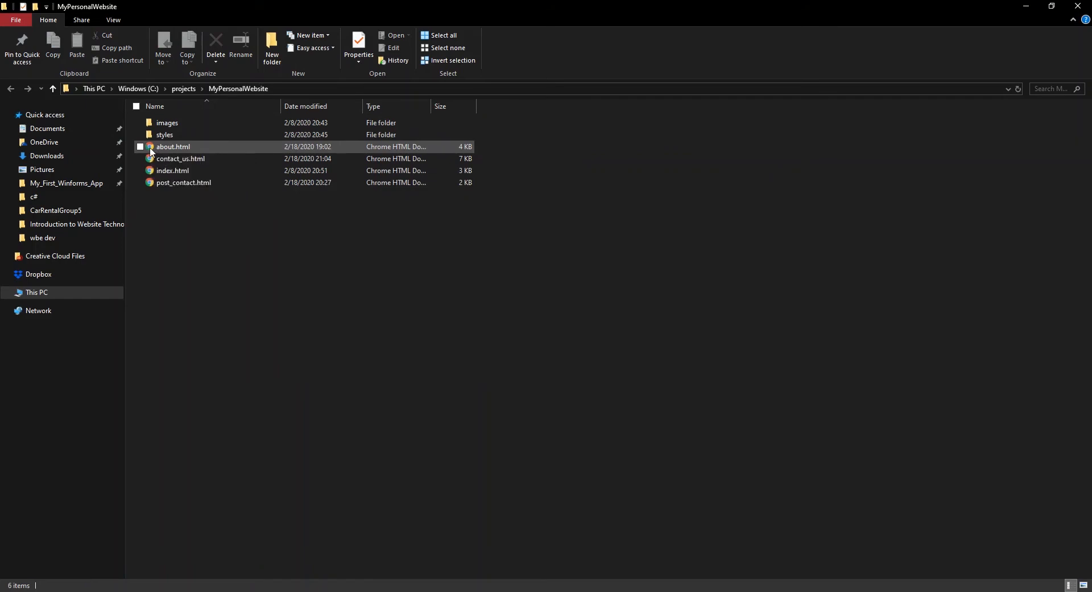
drag(345, 312, 189, 51)
click(266, 276)
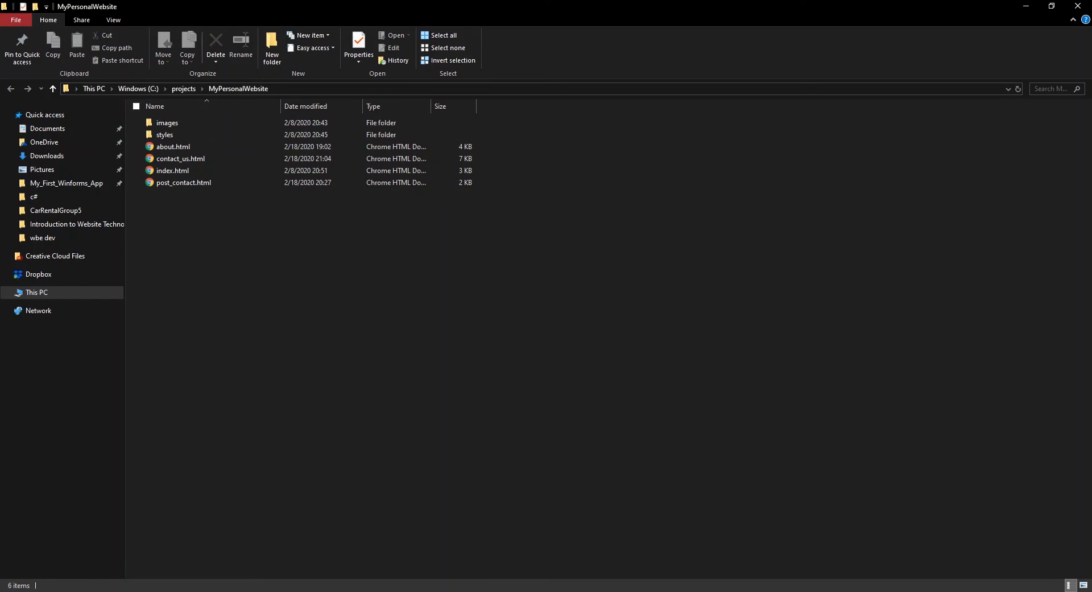
Step: Switch to GitHub Desktop and try to add the folder C:\projects\MyPersonalWebsite as a local repository
key(alt+Tab)
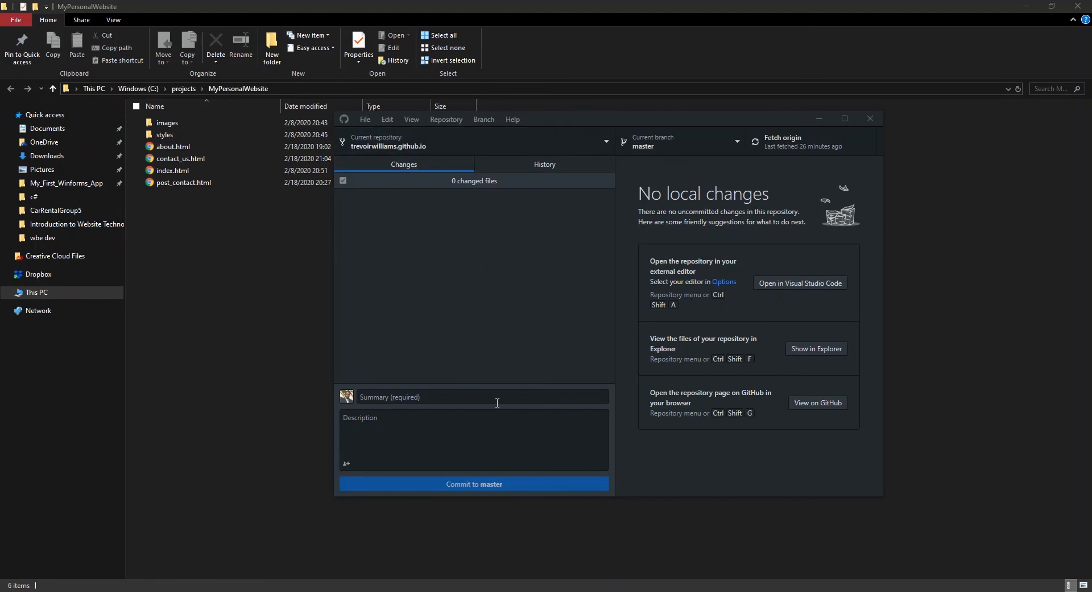
click(366, 121)
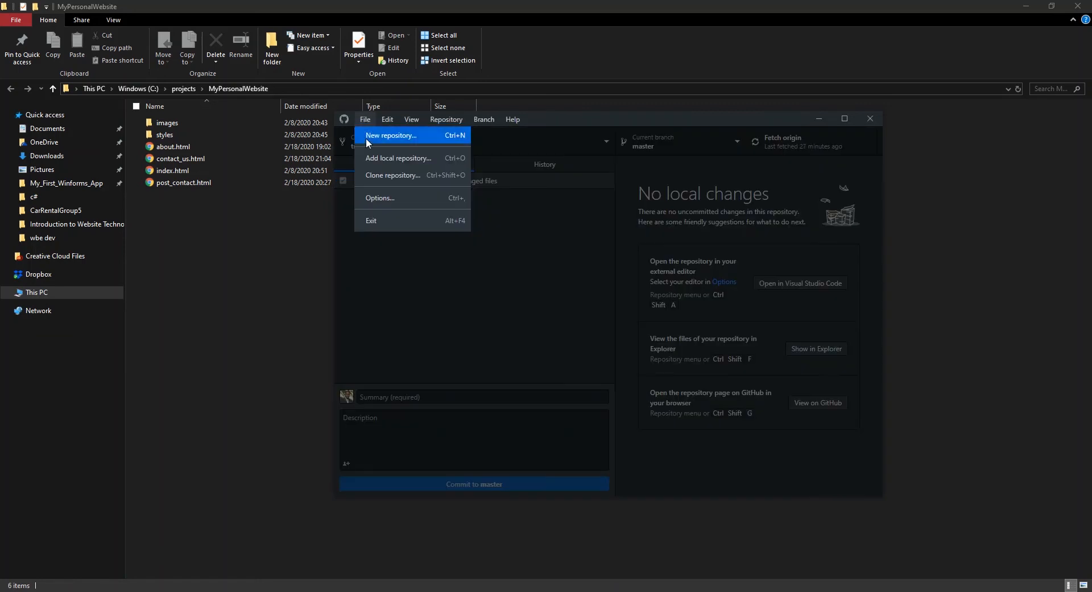
click(406, 159)
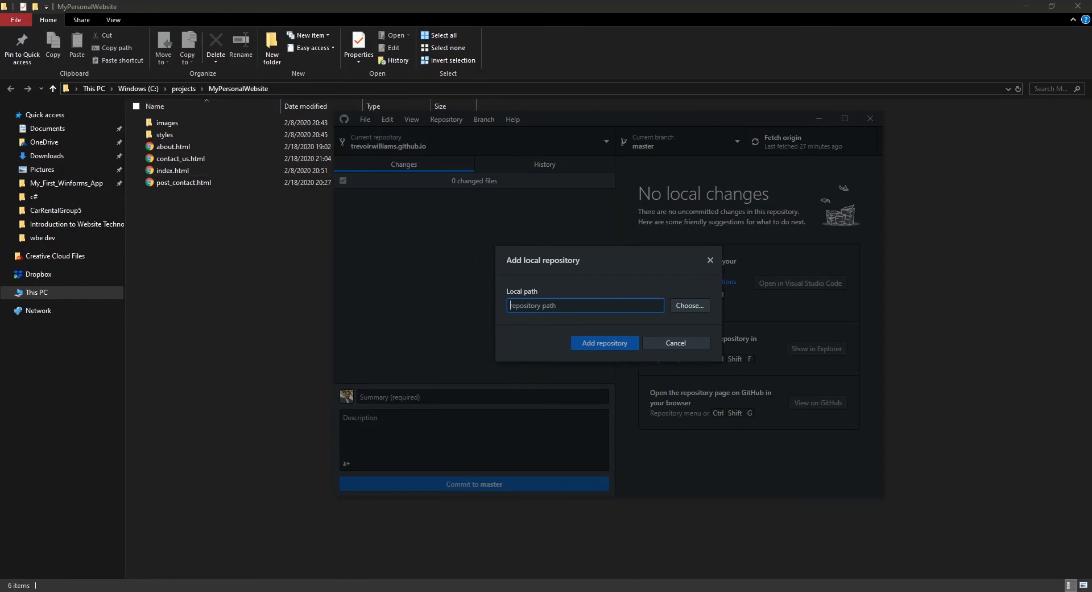
click(288, 90)
key(ctrl+c)
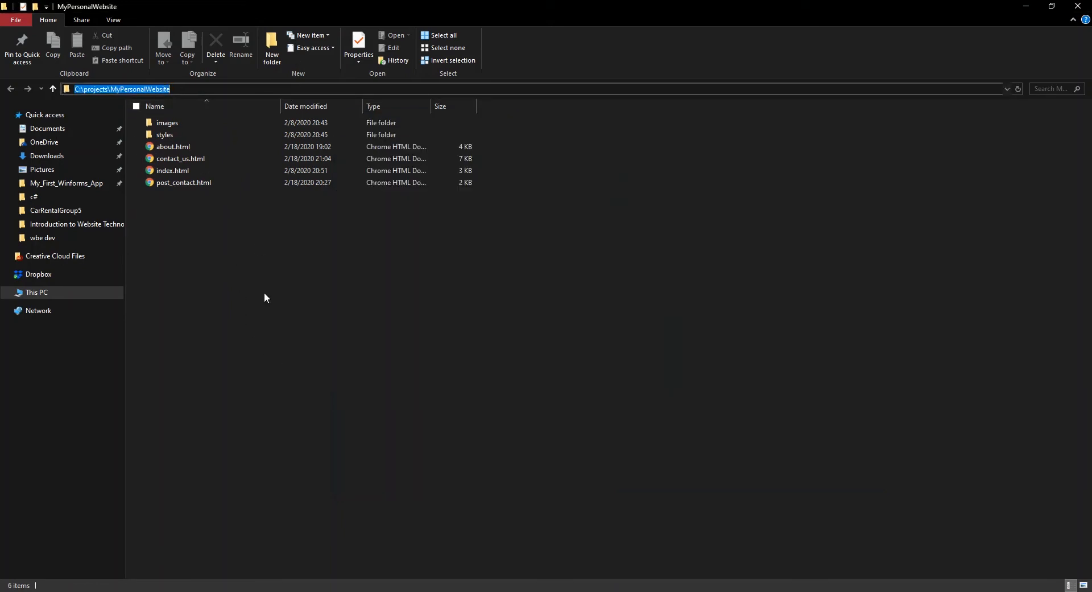
click(615, 591)
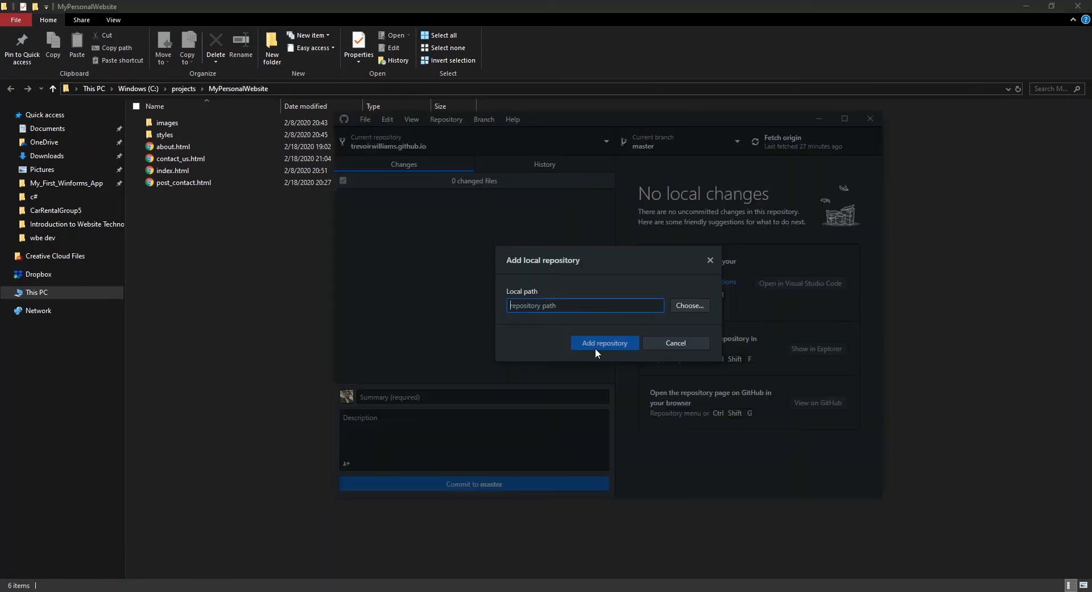
key(ctrl+v)
click(623, 322)
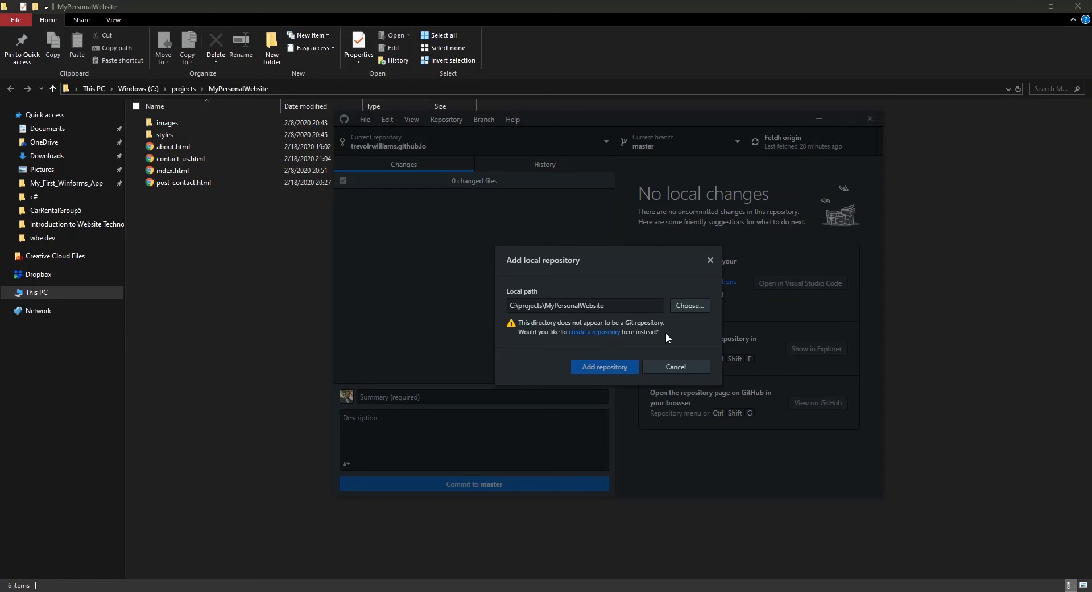
Step: Create a new repository named MyPersonalWebsite in the project folder, and display File Explorer's hidden-items settings
click(602, 333)
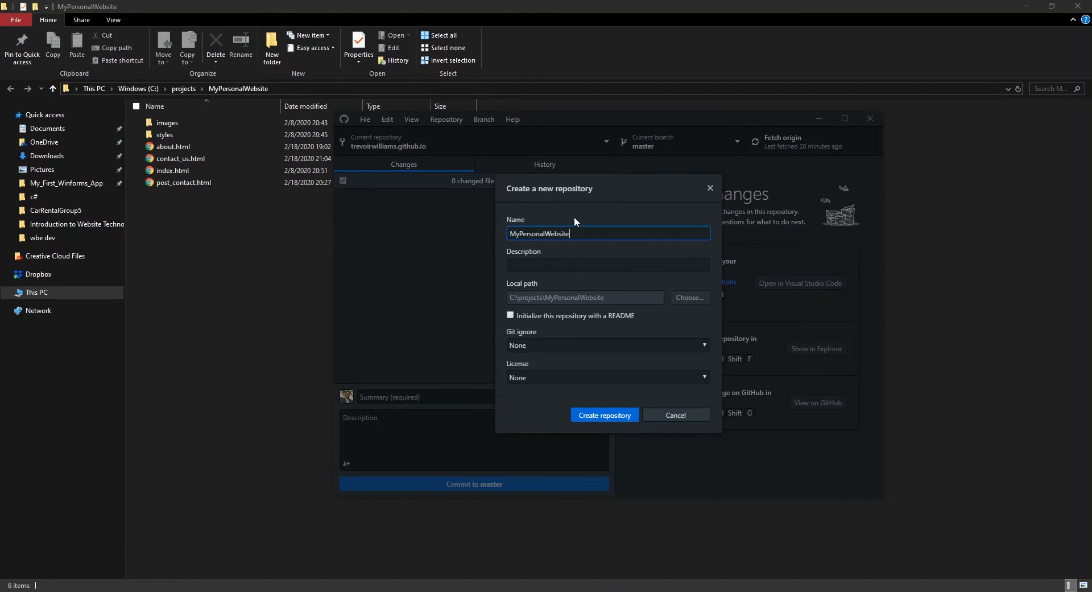
click(601, 416)
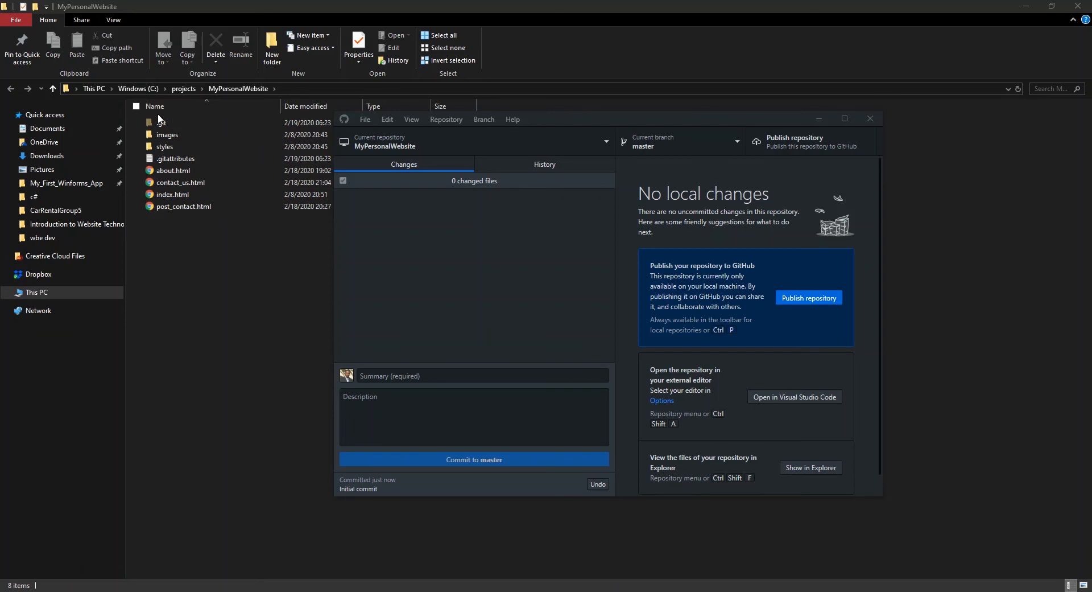
click(113, 22)
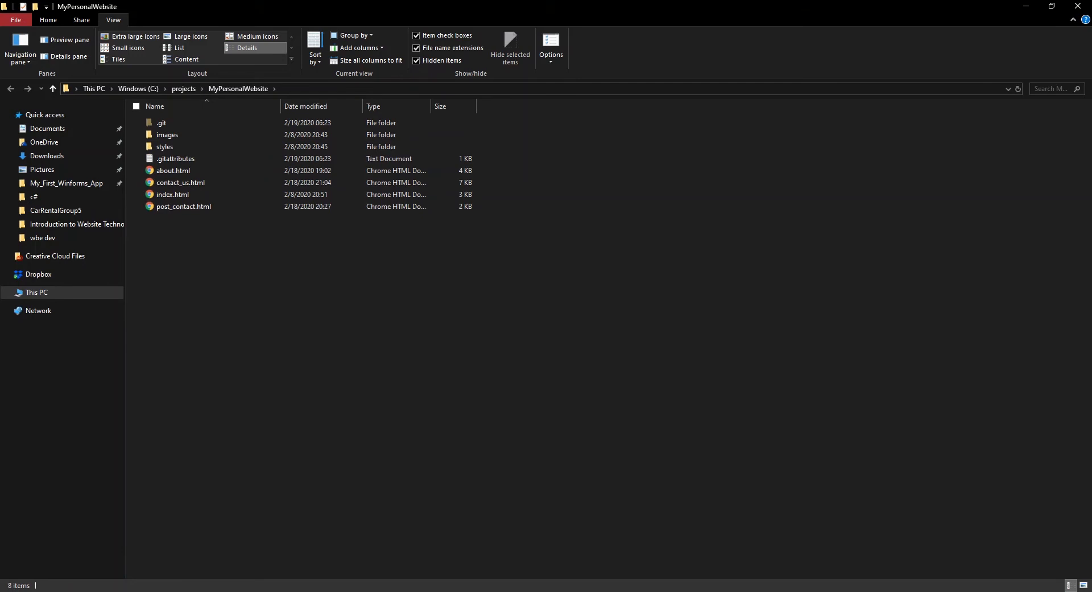
Step: Return to GitHub Desktop and publish the repository to GitHub.com as MyPersonalWebsite without keeping the code private
key(alt+Tab)
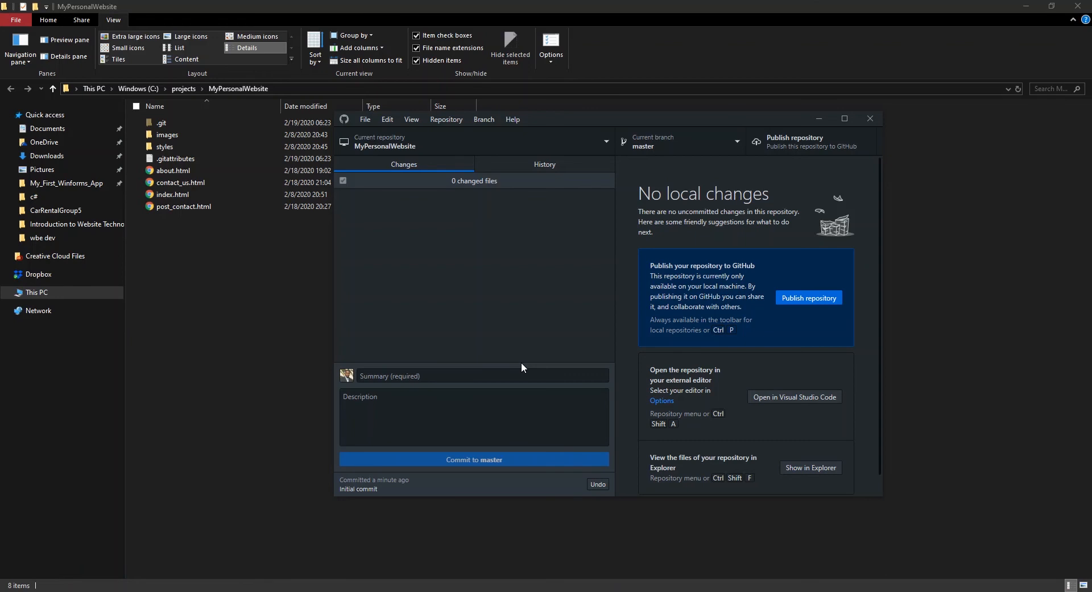
click(781, 299)
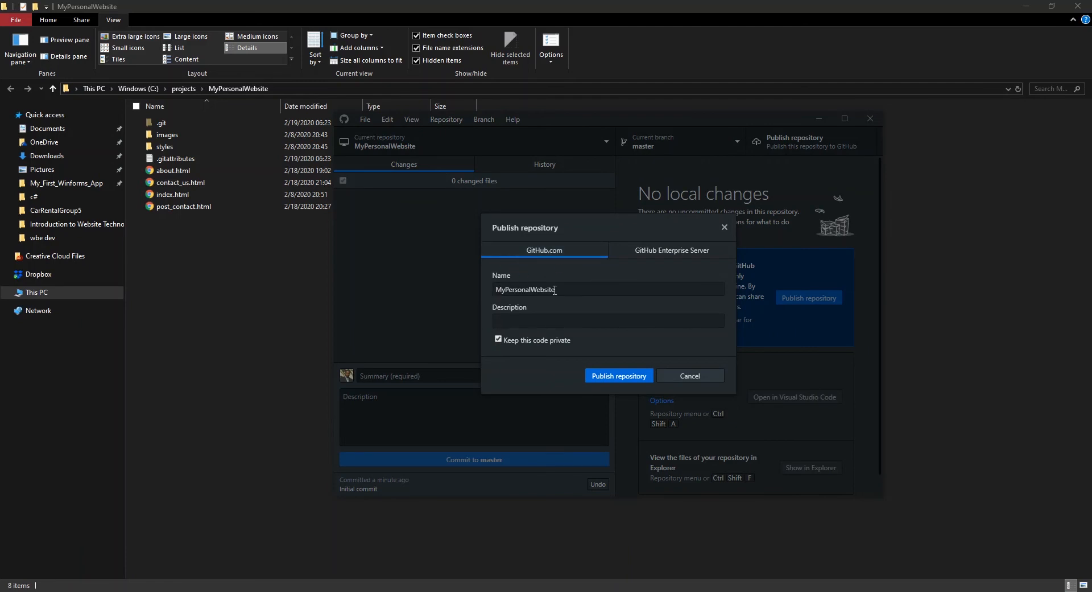
click(509, 290)
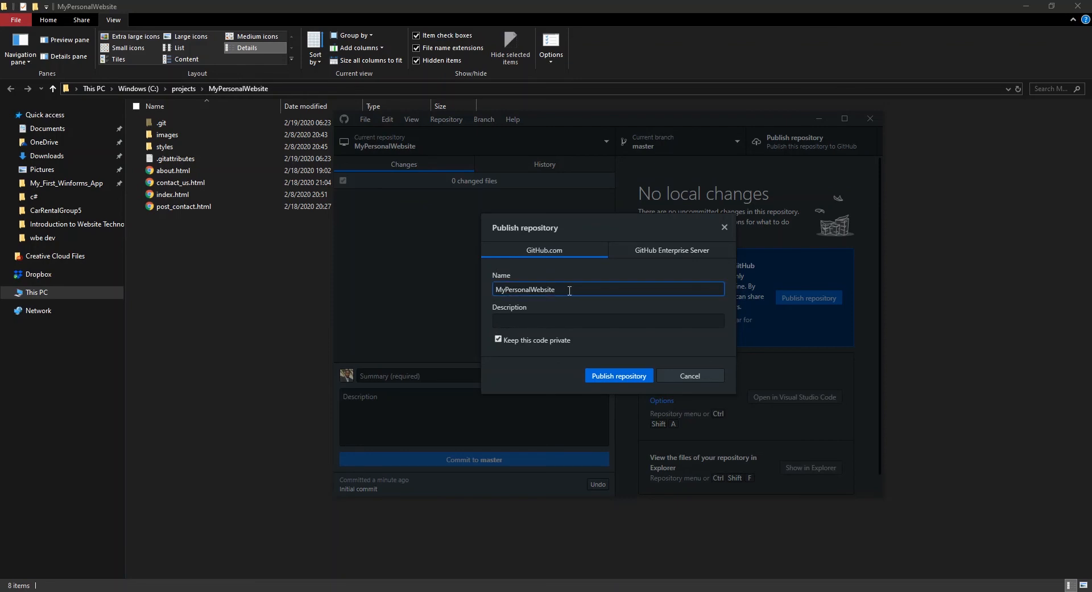
double_click(498, 291)
click(539, 340)
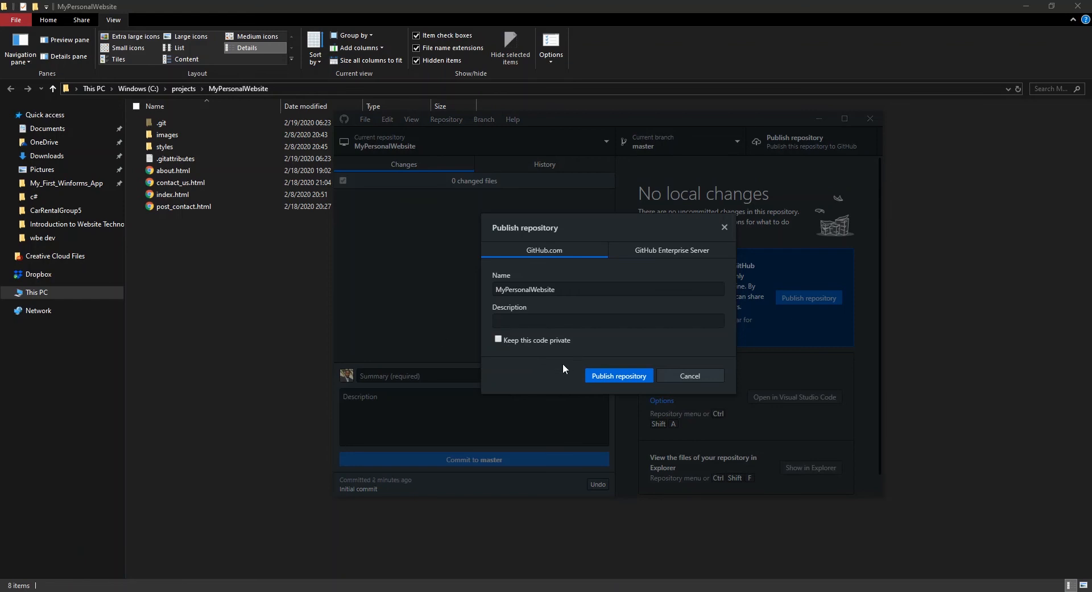
click(623, 377)
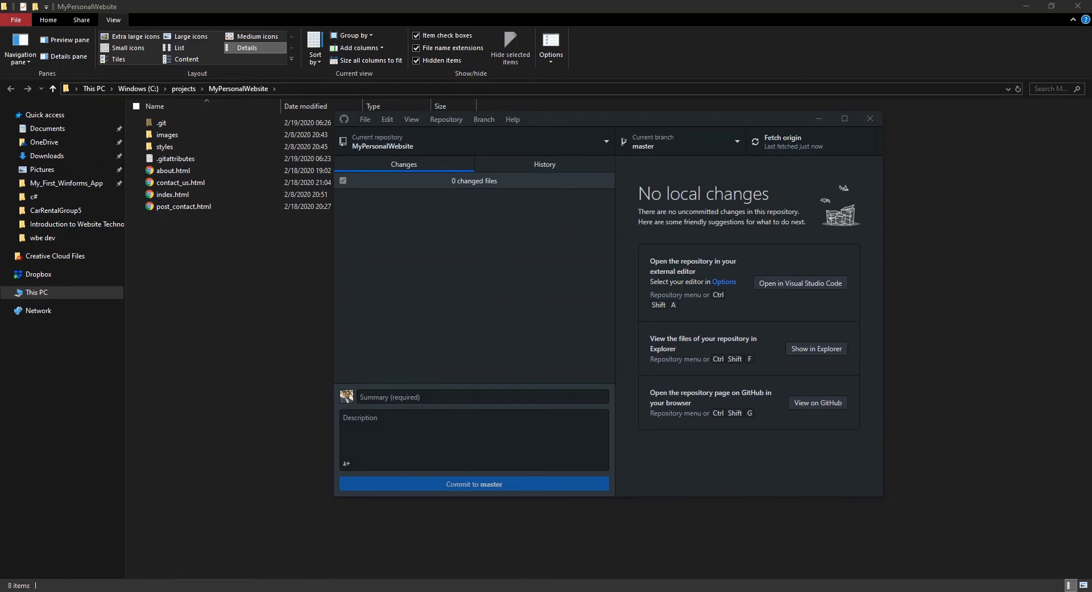
Step: Switch to the GitHub page in Chrome, refresh it and open the account's own repositories list
mouse_move(235, 591)
click(288, 572)
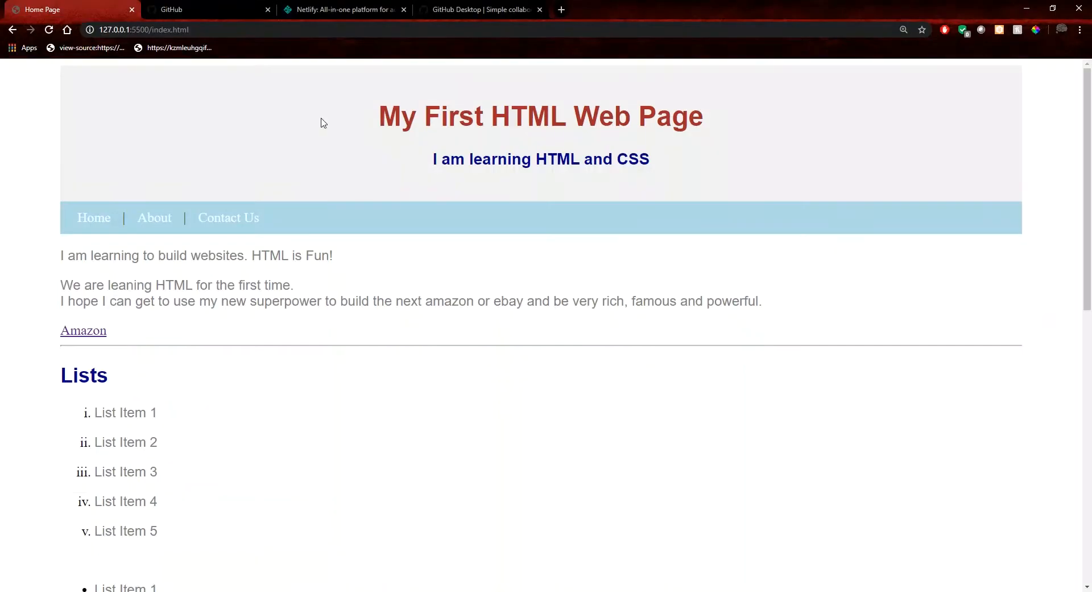
click(188, 12)
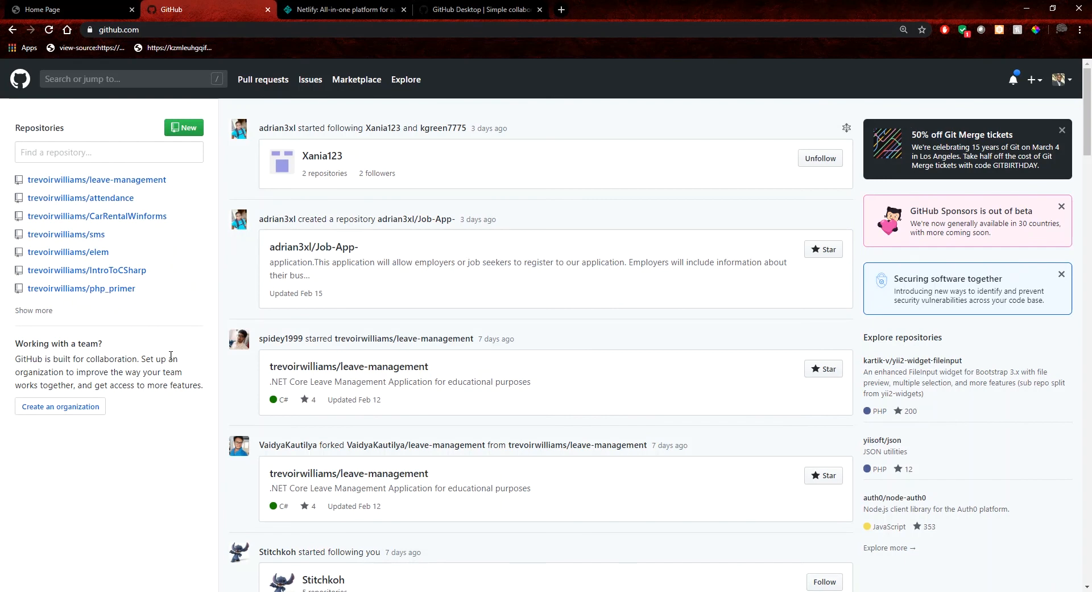
click(40, 312)
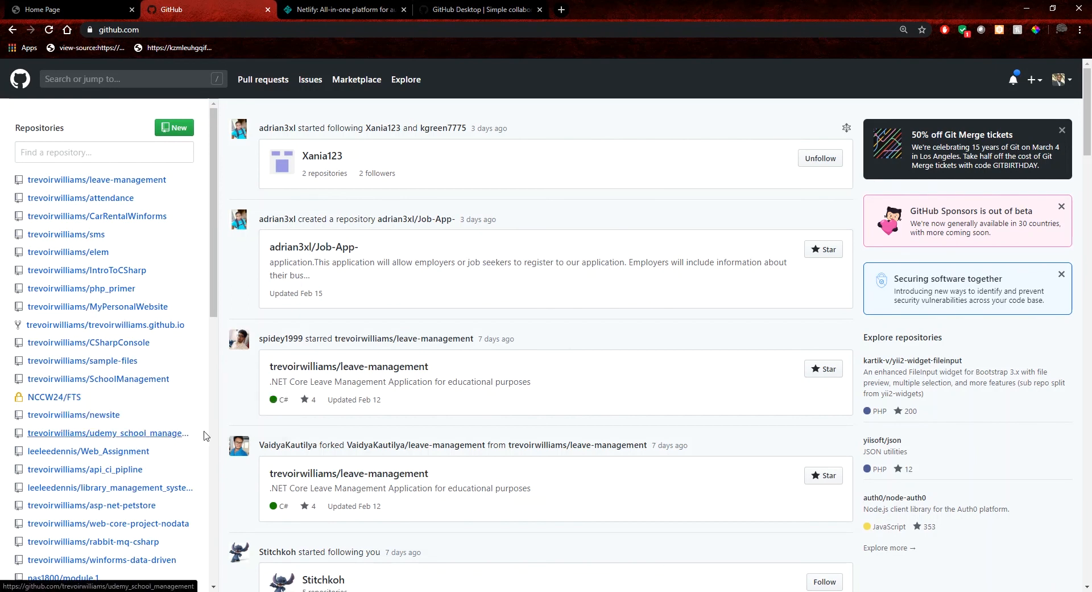
key(F5)
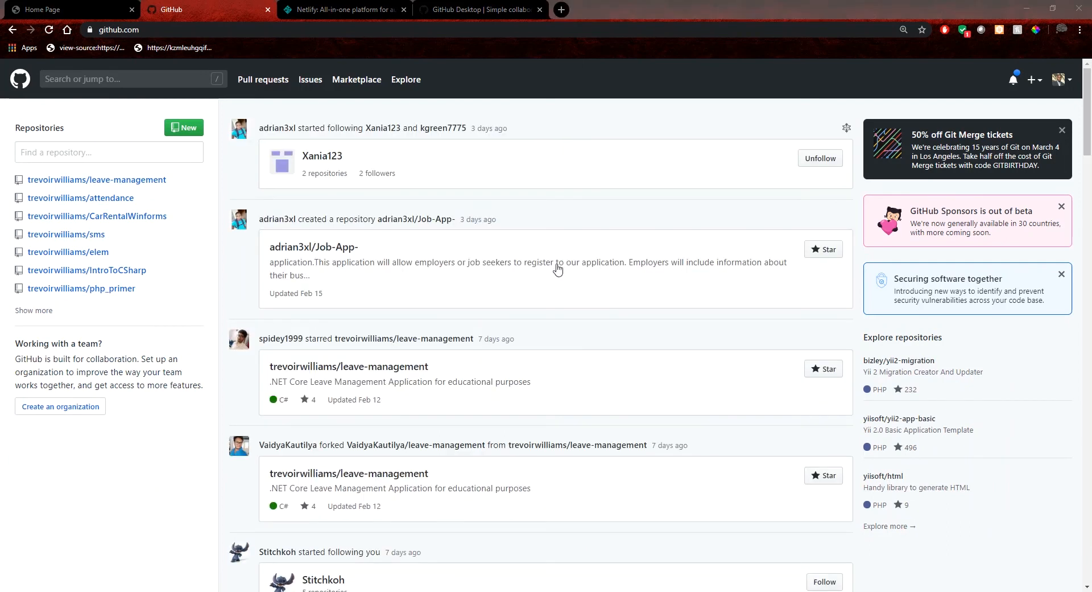
click(1057, 90)
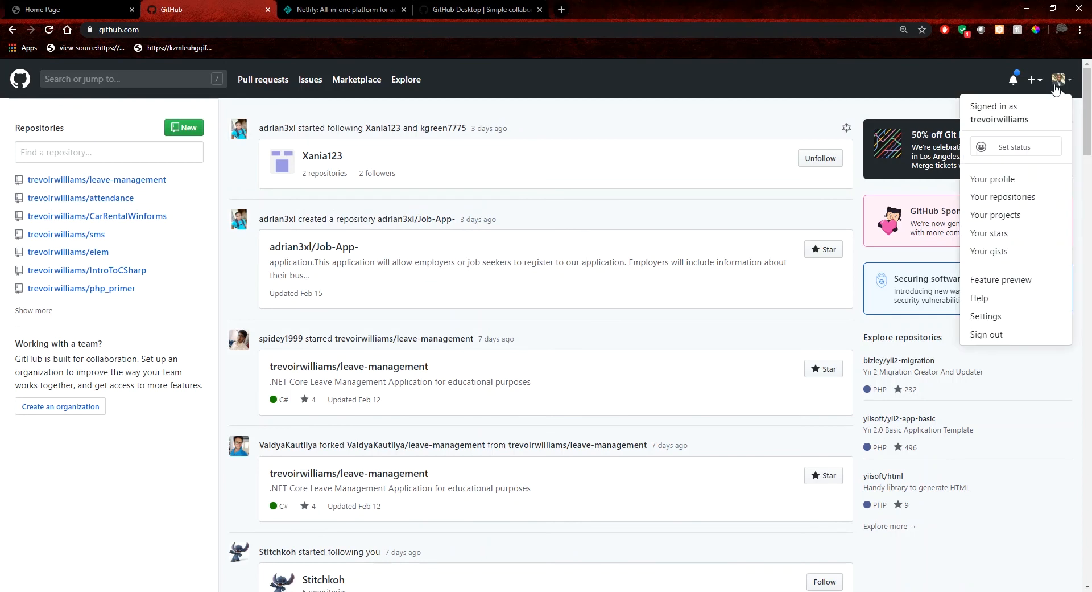
click(1003, 199)
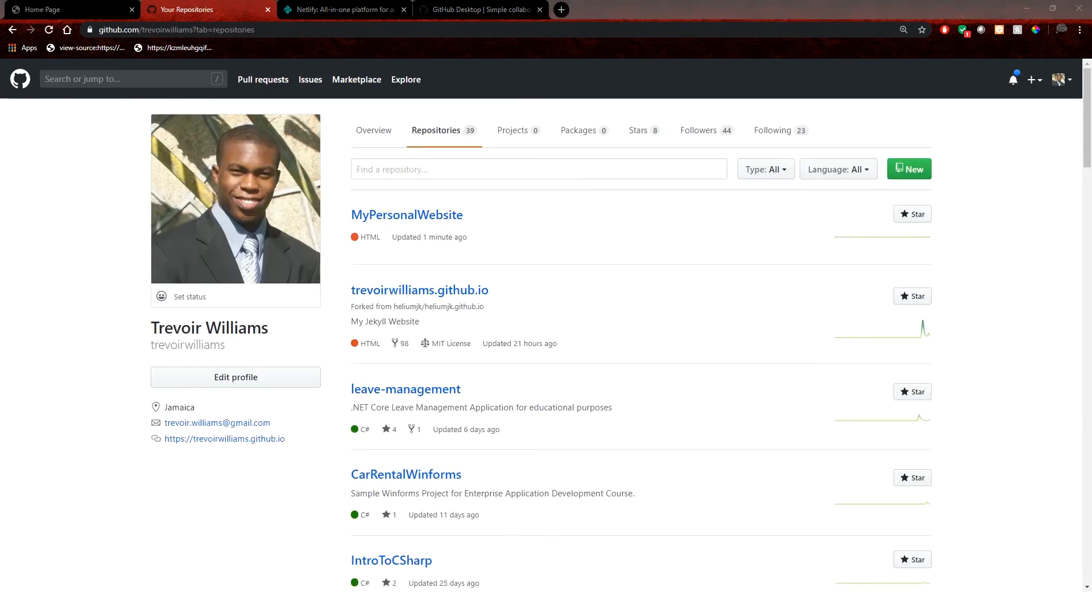
Step: Check the MyPersonalWebsite entry's last update time and open that repository's page
drag(341, 210, 476, 218)
click(489, 219)
drag(393, 237, 480, 245)
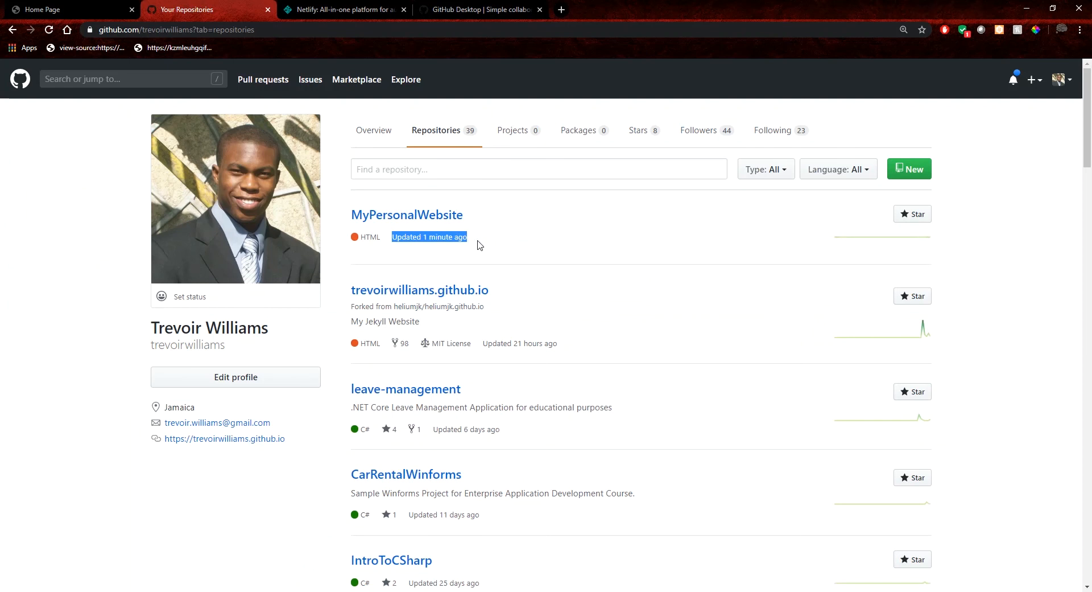
click(478, 245)
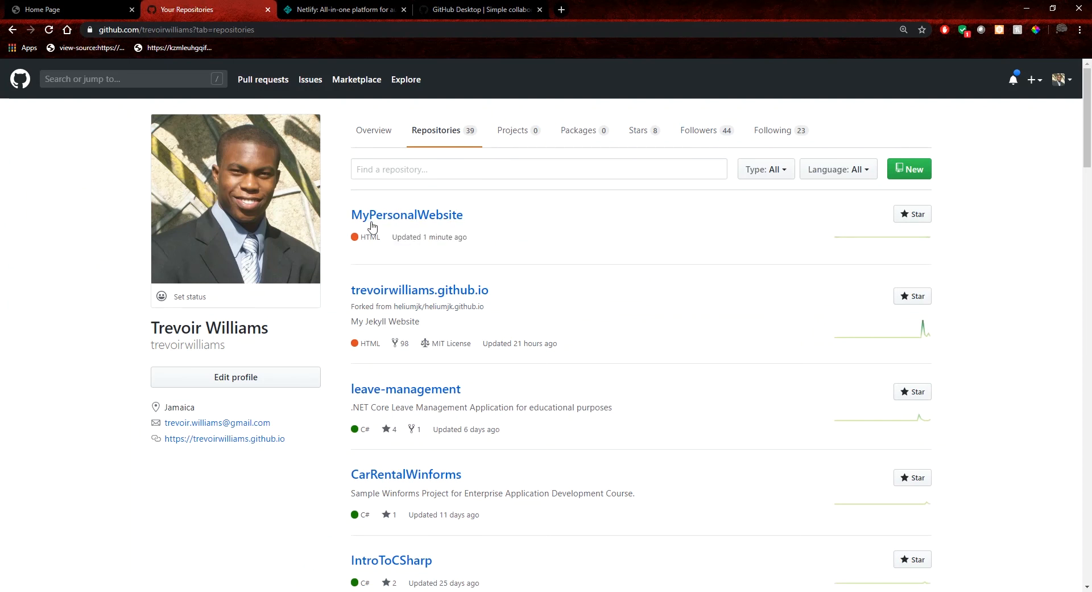
click(447, 217)
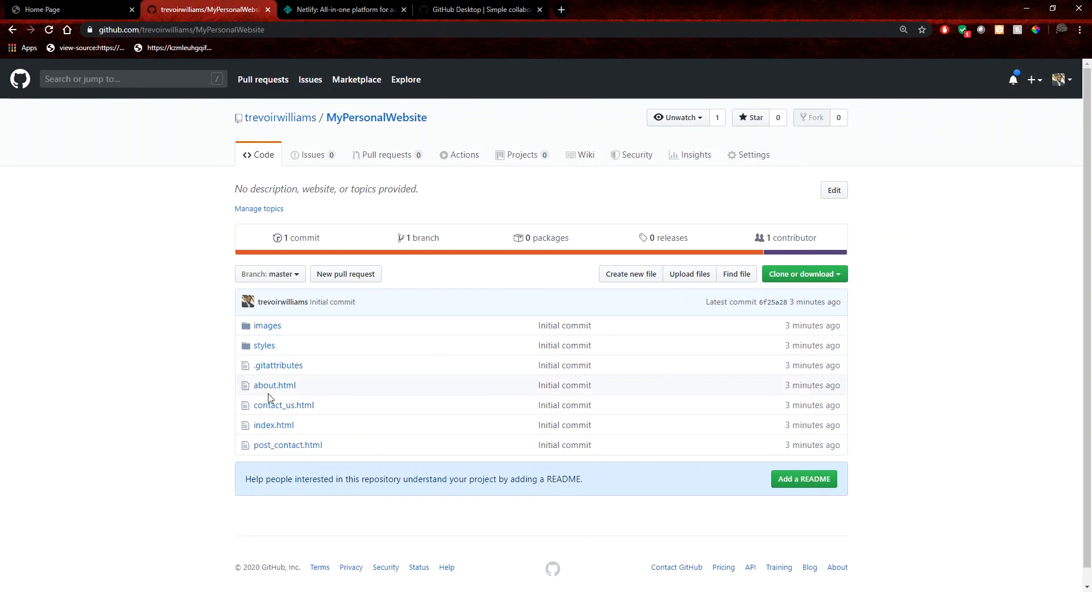
Step: Compare the repository's files with the local MyPersonalWebsite folder in File Explorer, and return to the GitHub page
mouse_move(246, 583)
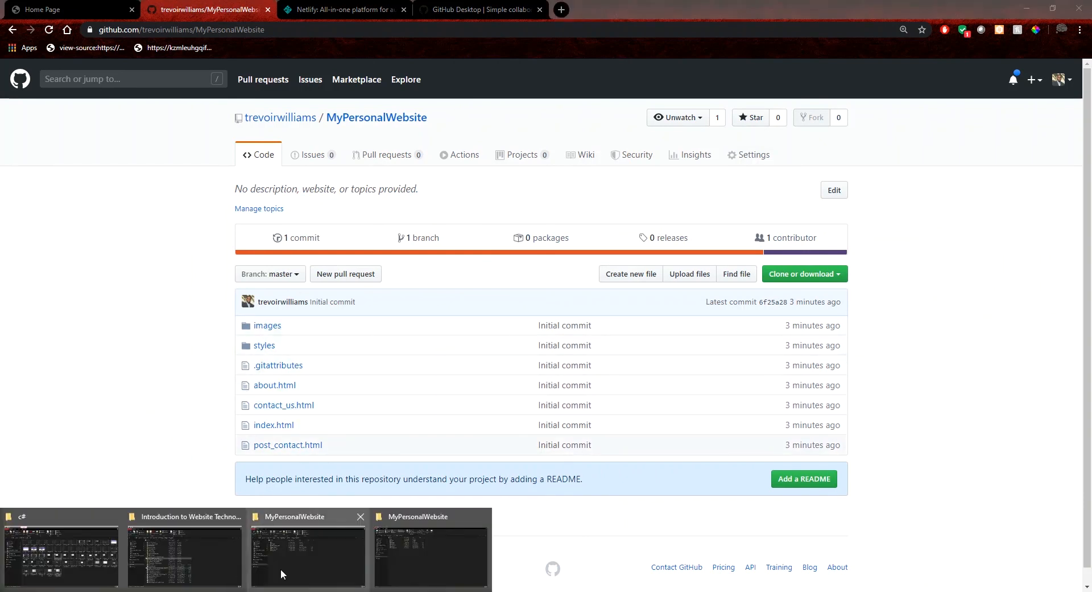
click(415, 548)
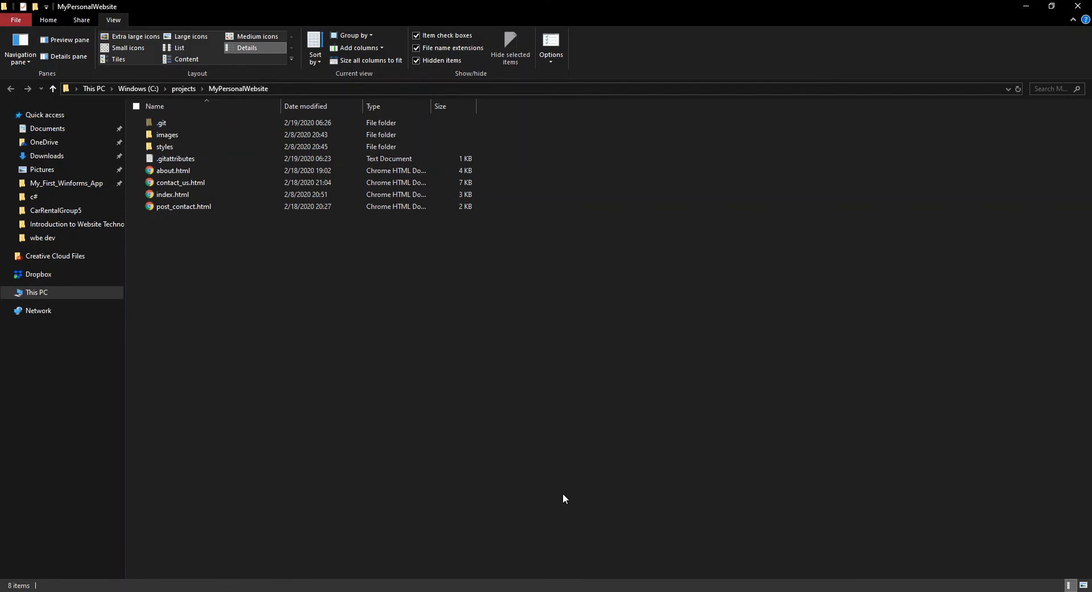
mouse_move(236, 589)
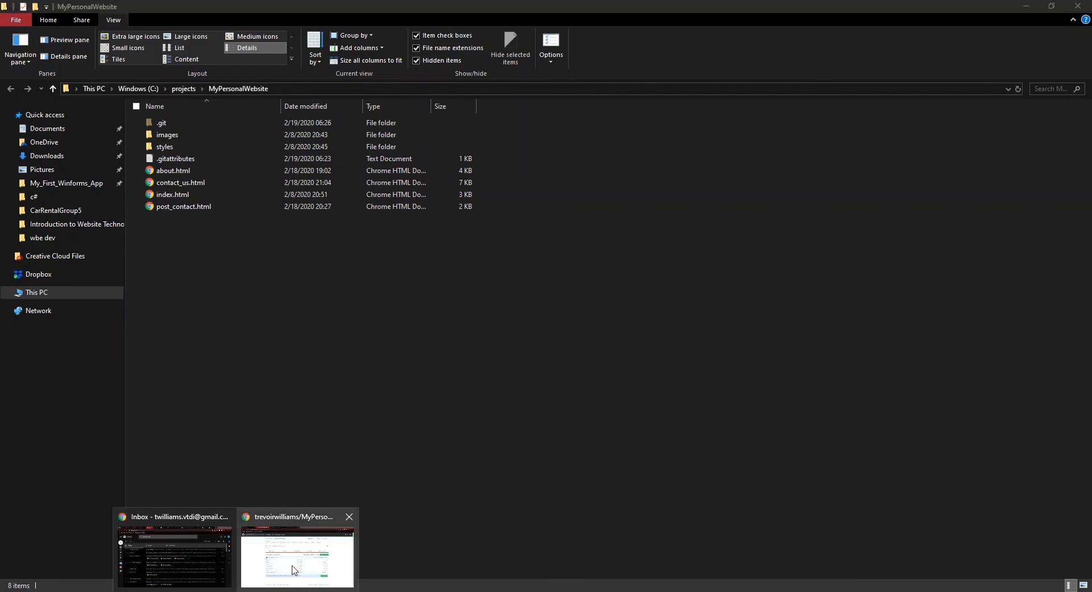
click(298, 547)
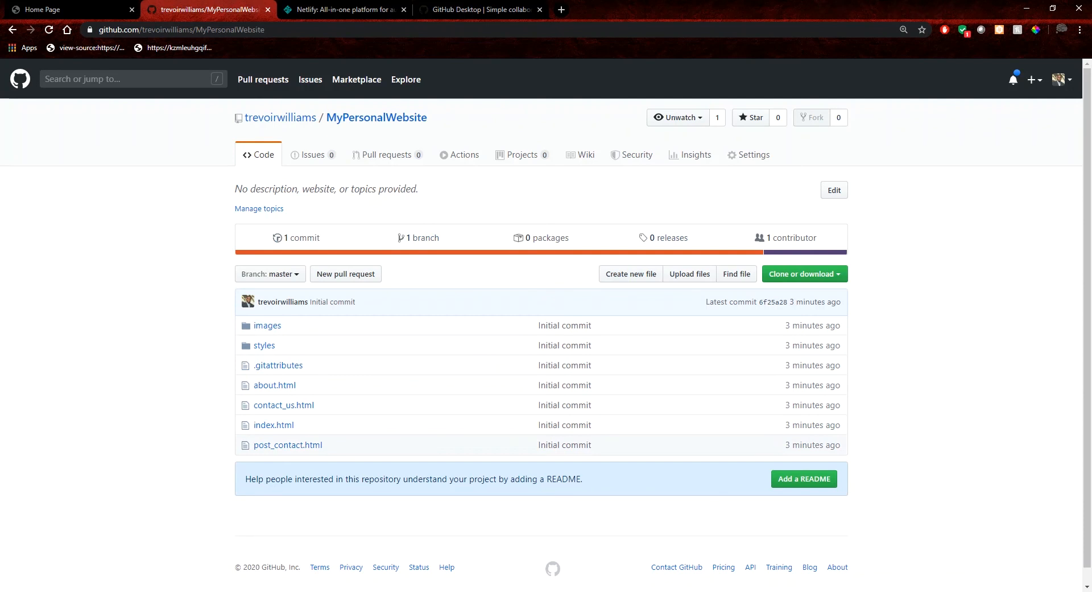
Step: Switch to Visual Studio Code and bring up the content section of post_contact.html for editing
mouse_move(292, 589)
click(353, 549)
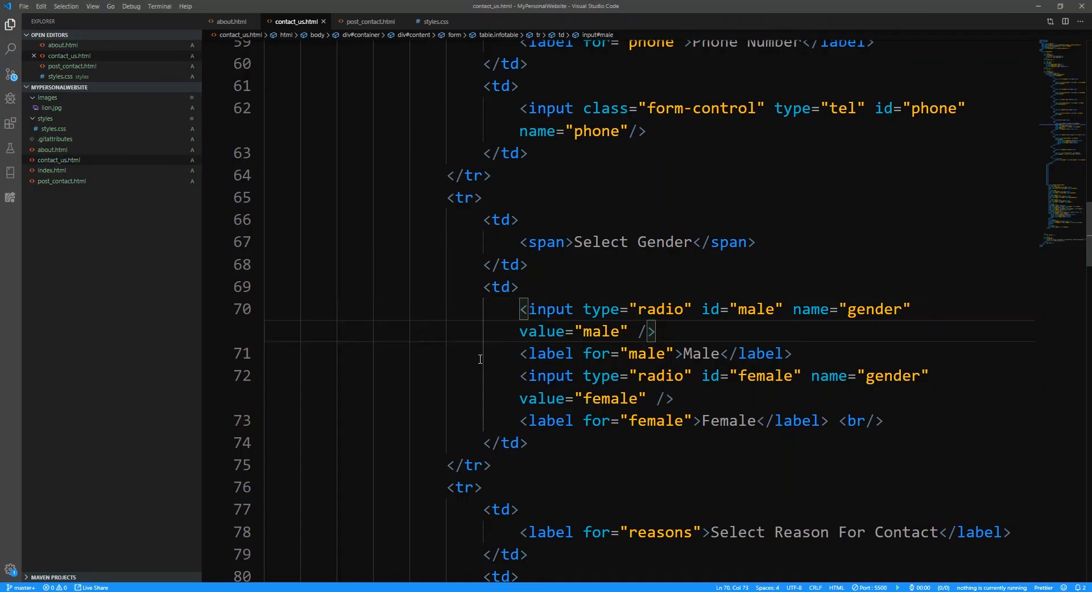
click(621, 354)
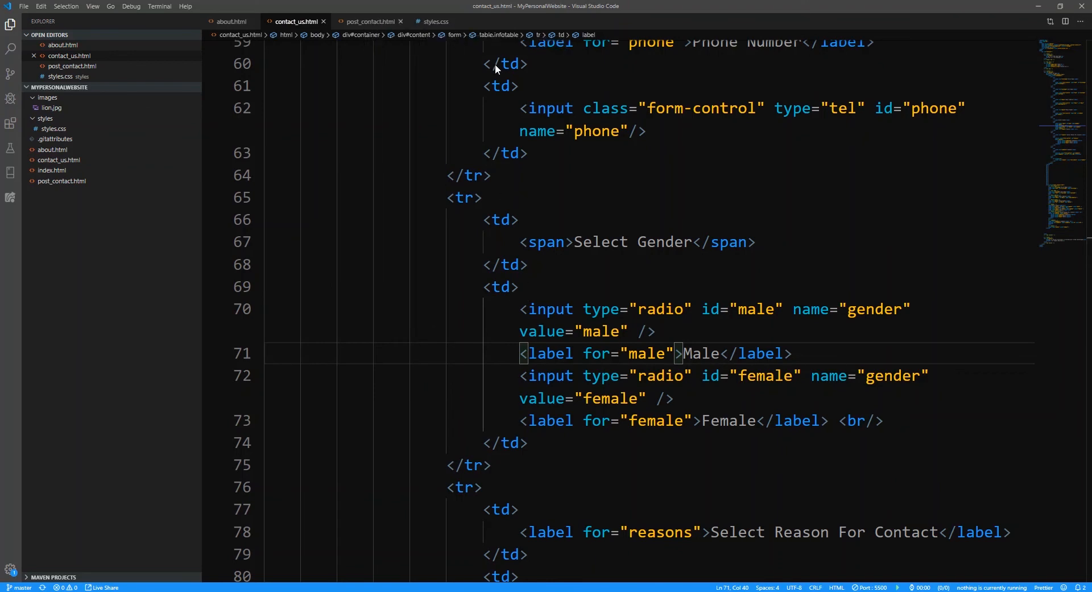
click(371, 22)
scroll(748, 312, down, 2)
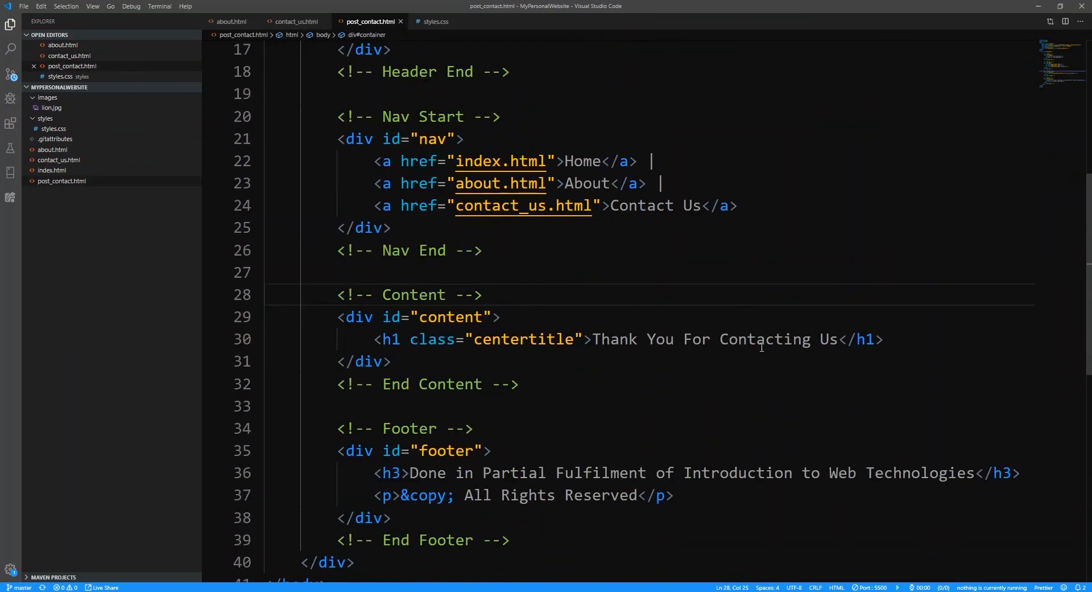
Step: Add an empty h3 element on a new line below the "Thank You For Contacting Us" heading
click(474, 340)
click(928, 344)
key(Return)
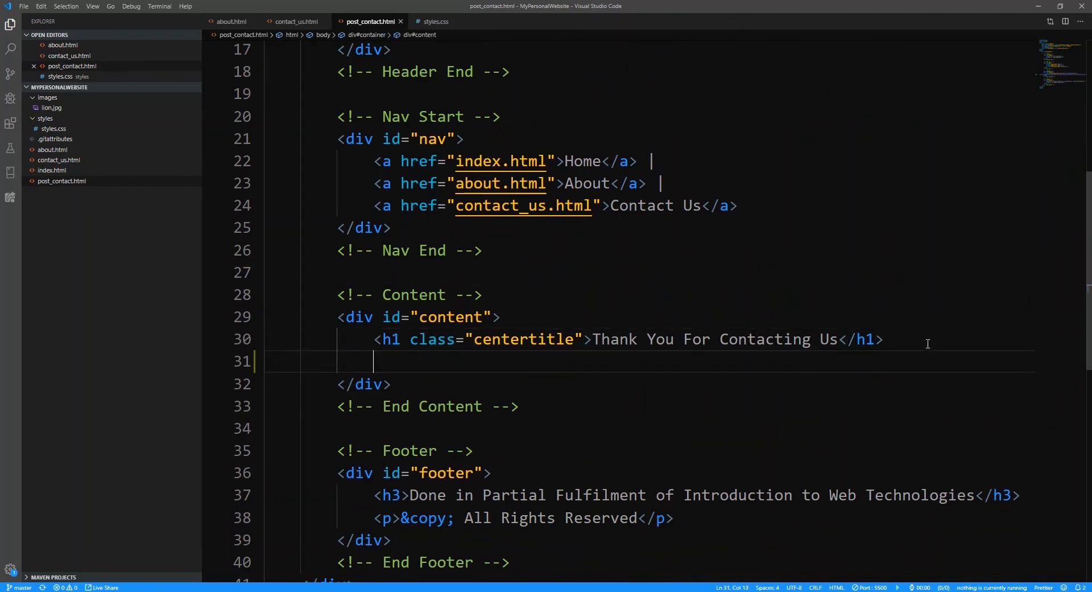
text(<h3></h3>)
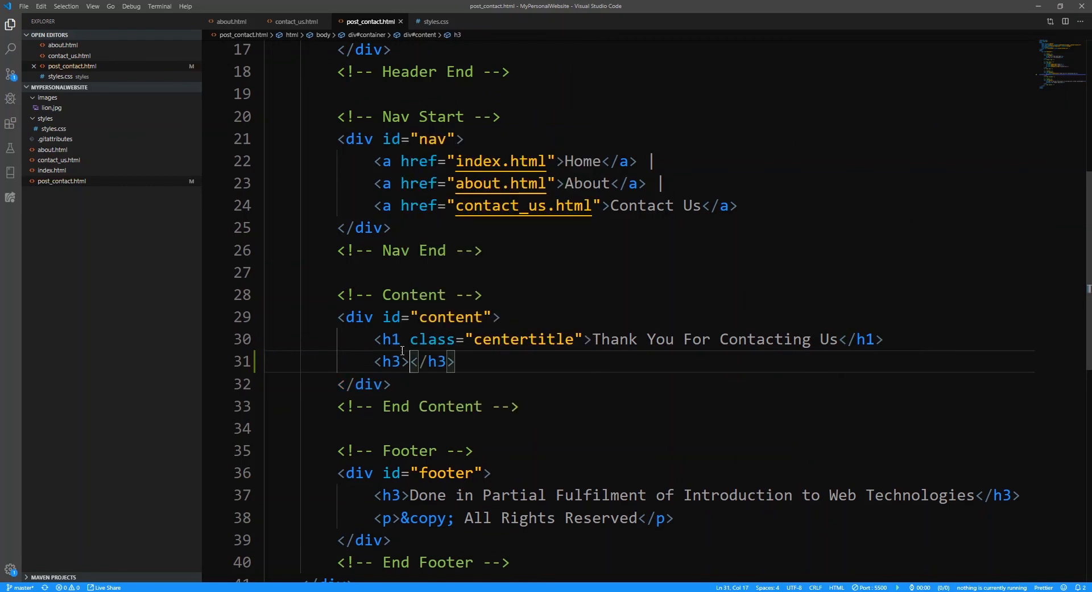
Step: Give the new h3 element the class "centertitle", copying the class name from the h1 above it
key(Left)
text(class)
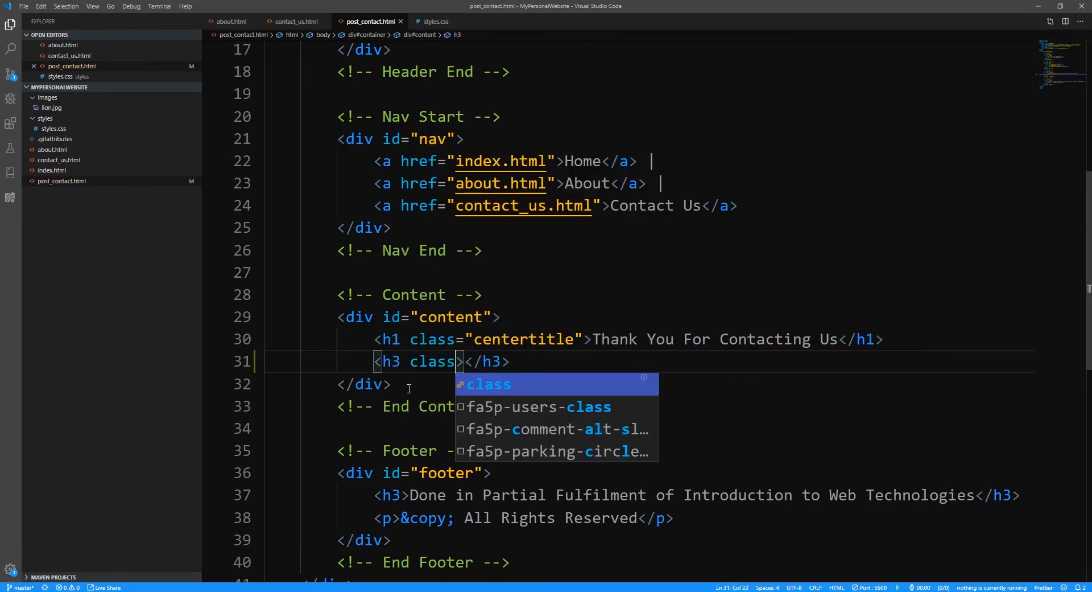
key(Return)
key(Up)
key(Down)
key(Up)
key(ctrl+shift+Right)
key(ctrl+c)
key(Down)
key(Left)
key(Left)
key(Left)
key(Left)
key(Left)
key(Left)
key(Left)
key(ctrl+v)
Step: Enter the text "We will contact you soon!" inside the new h3 element in post_contact.html
key(Right)
key(Right)
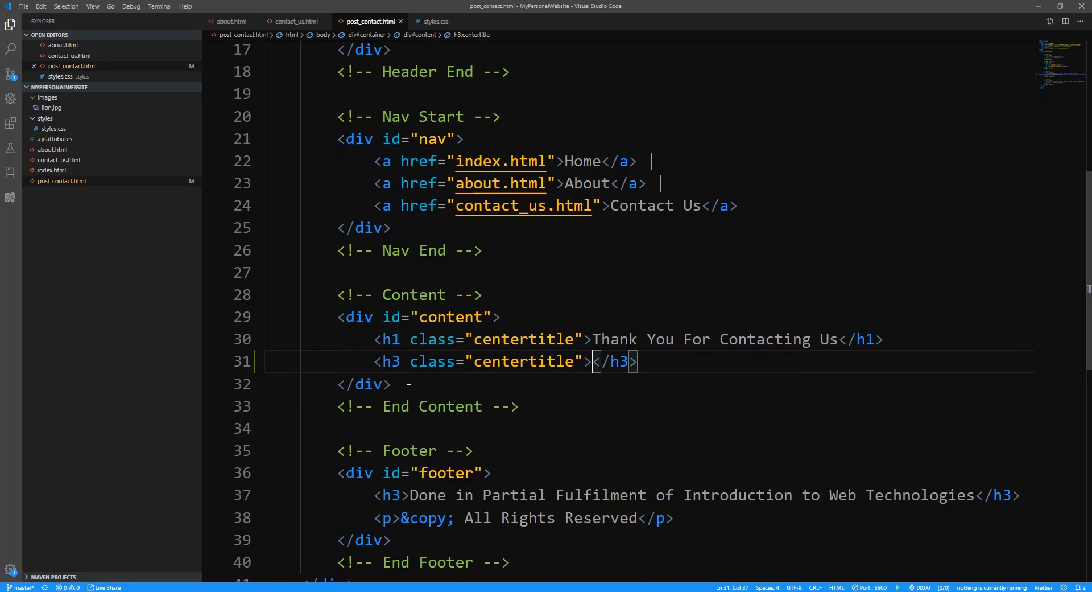
text(We will contac)
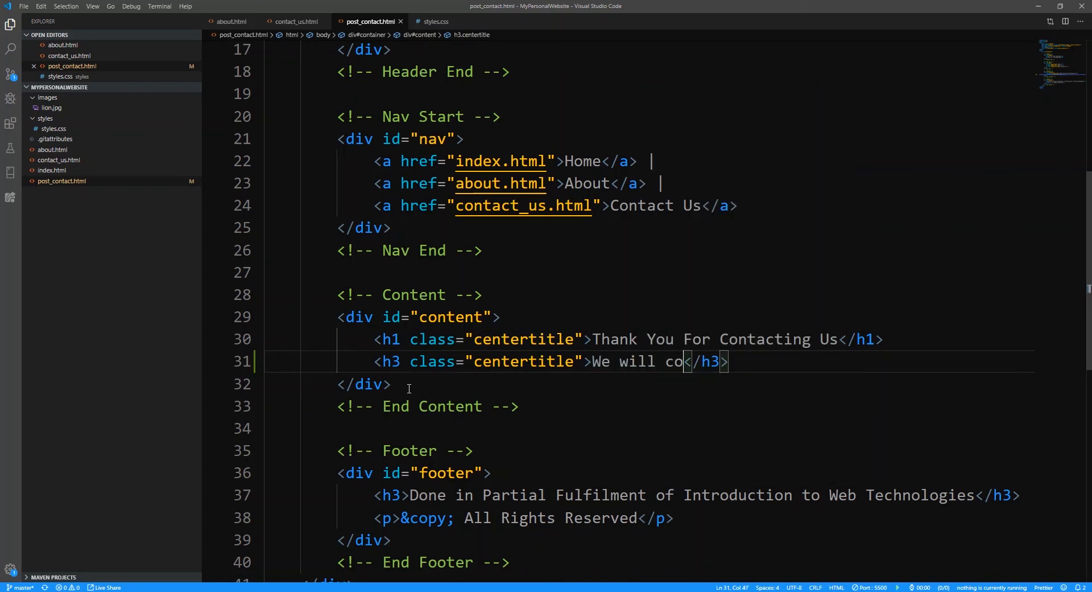
text(t you soon)
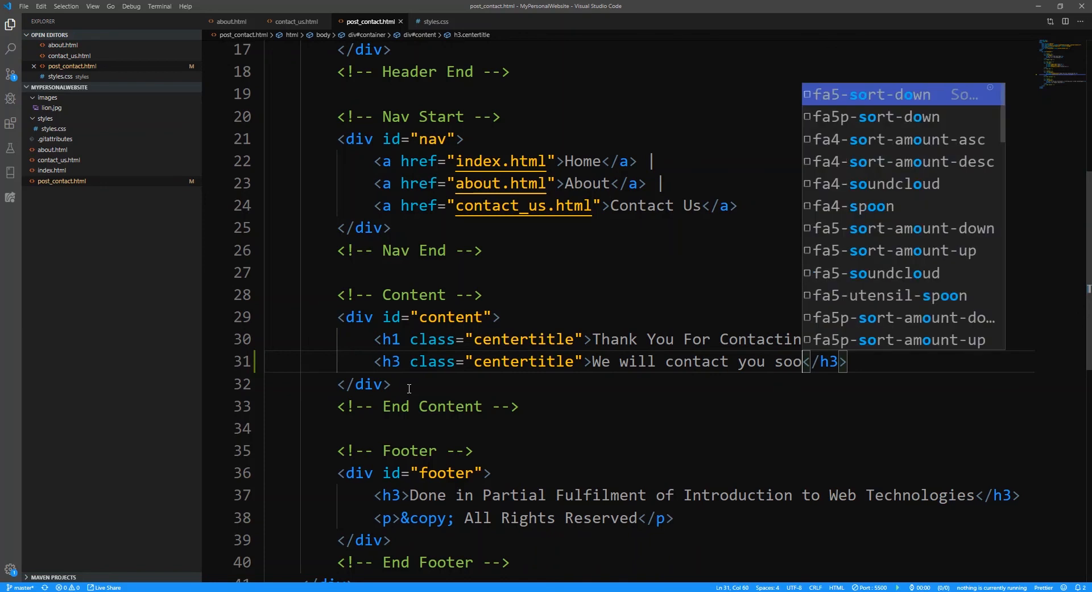
text(!)
click(465, 316)
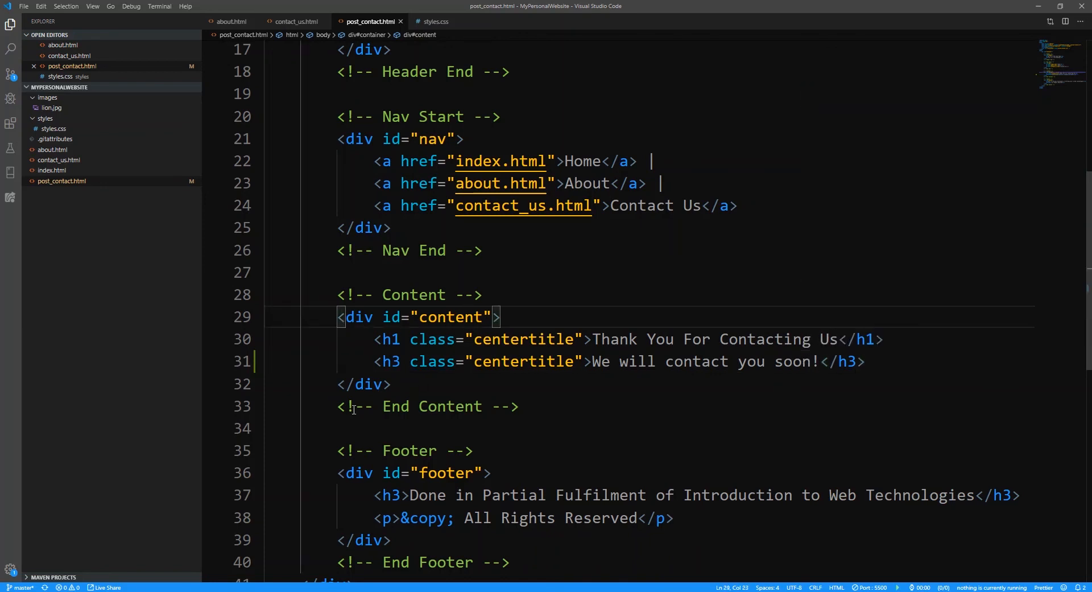
drag(368, 363, 729, 362)
click(729, 362)
Step: Switch to the local site in Chrome and submit the empty Contact Us form to check the new sentence on the thank-you page
click(236, 591)
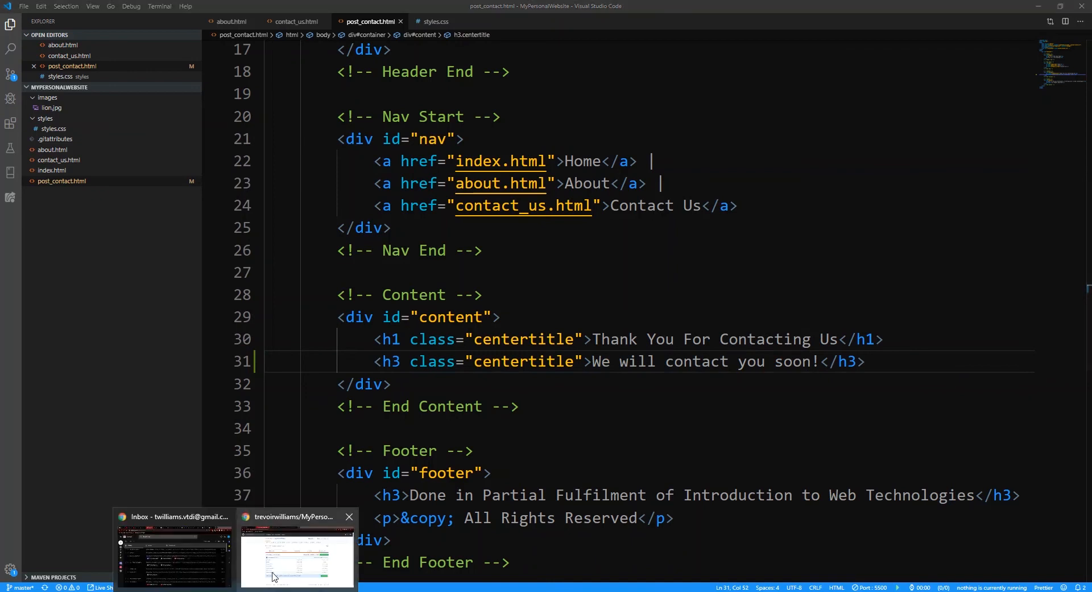
click(297, 557)
click(84, 9)
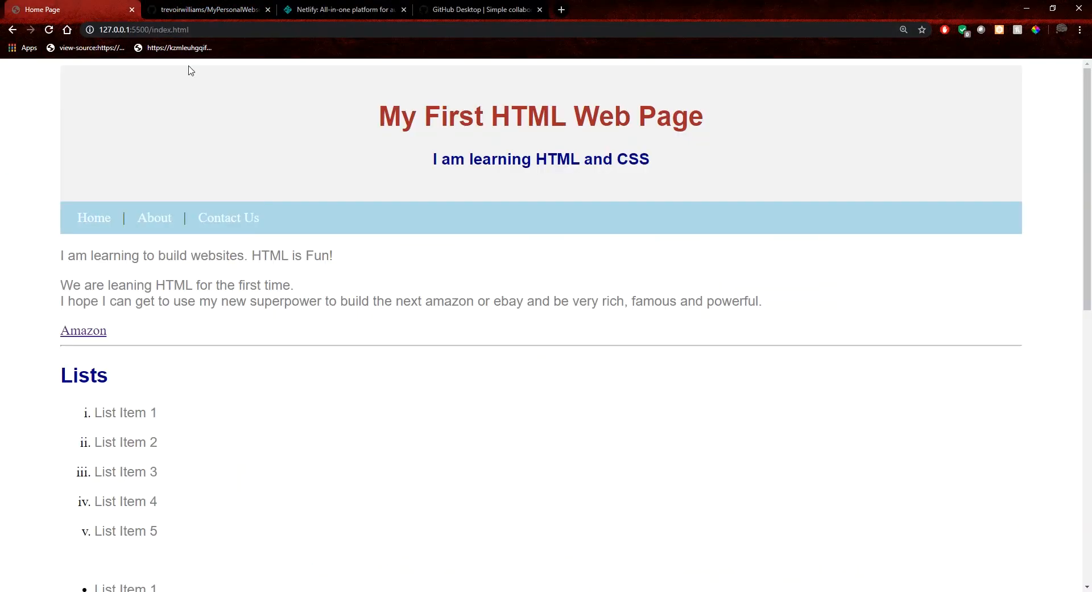
click(253, 217)
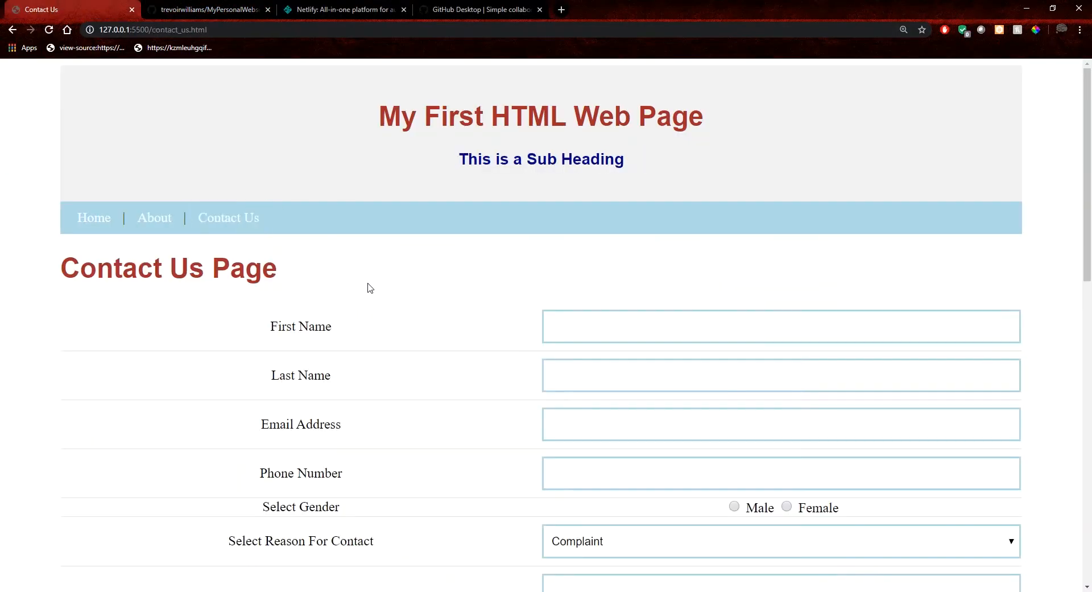
scroll(371, 280, down, 6)
click(449, 370)
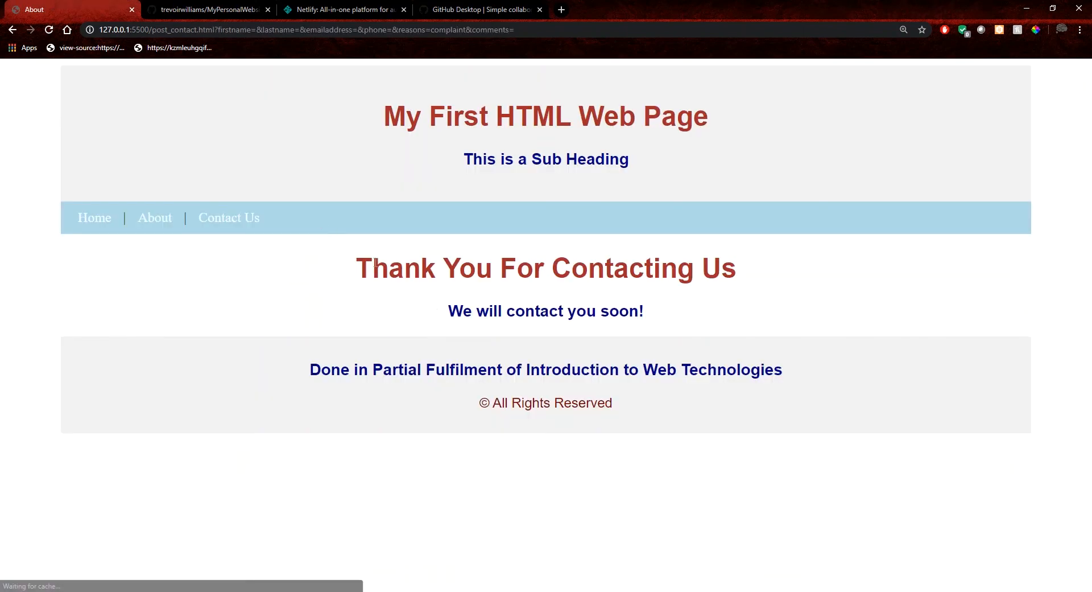
drag(448, 311, 676, 317)
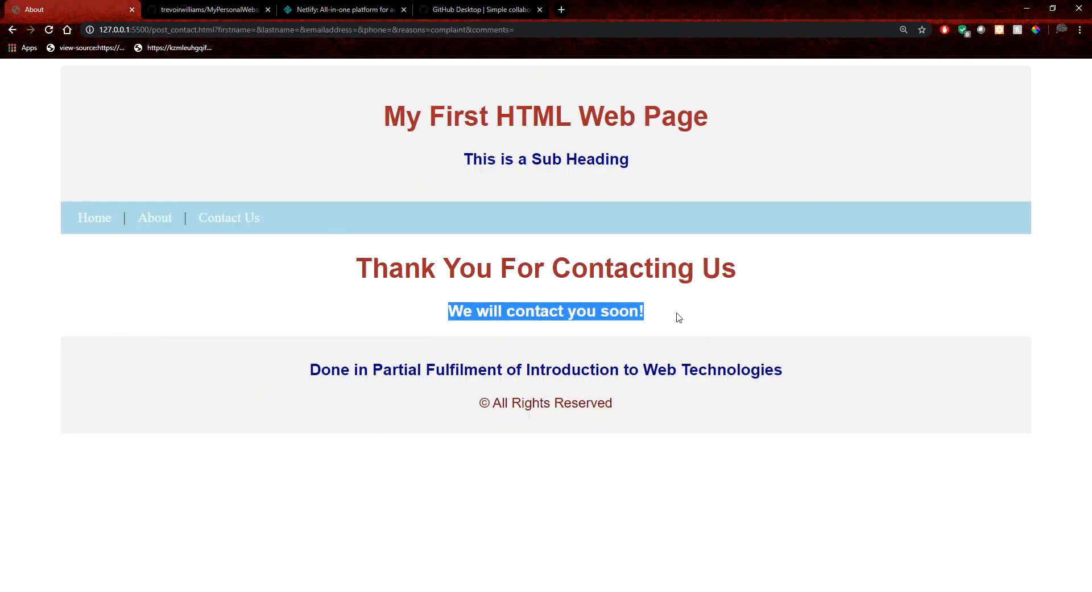
click(717, 310)
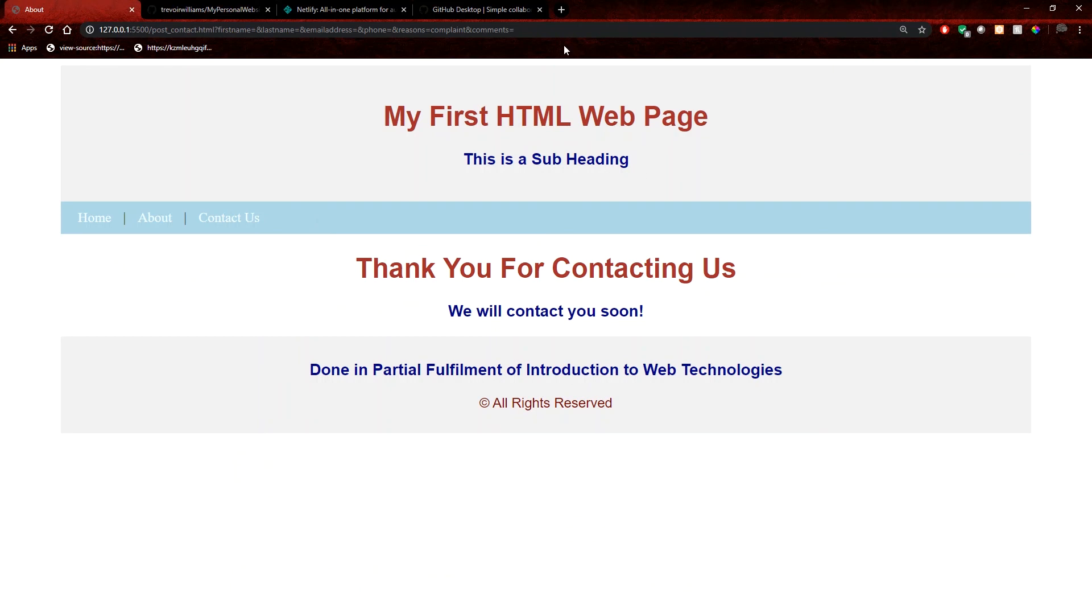
Step: Check the MyPersonalWebsite repository page on GitHub, and return to the local thank-you page
click(481, 10)
click(207, 9)
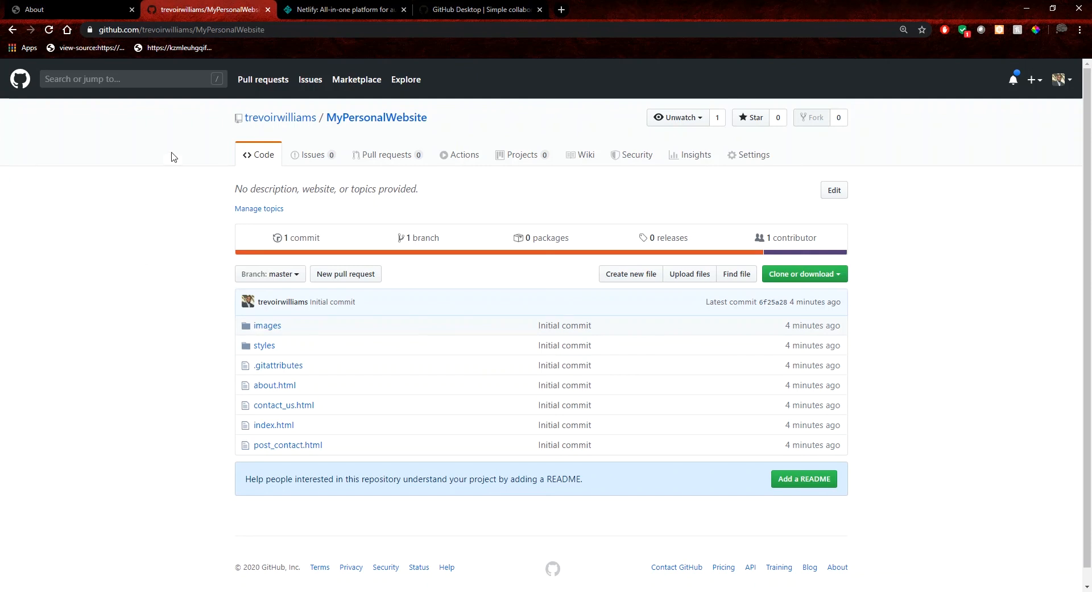
click(108, 9)
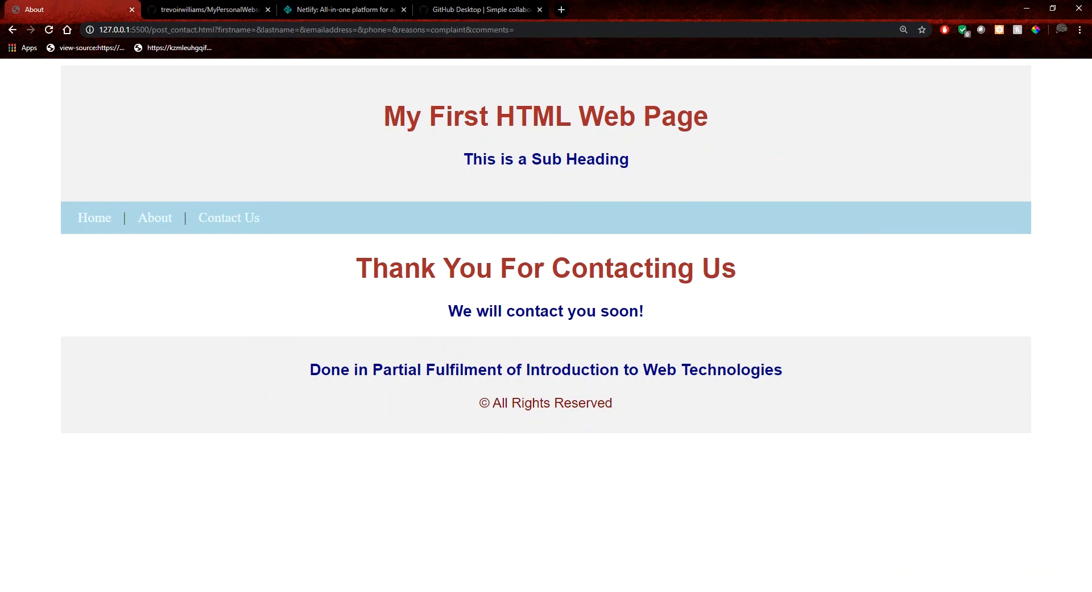
Step: Switch to GitHub Desktop and review the added h3 line in the post_contact.html changes
key(alt+Tab)
click(493, 247)
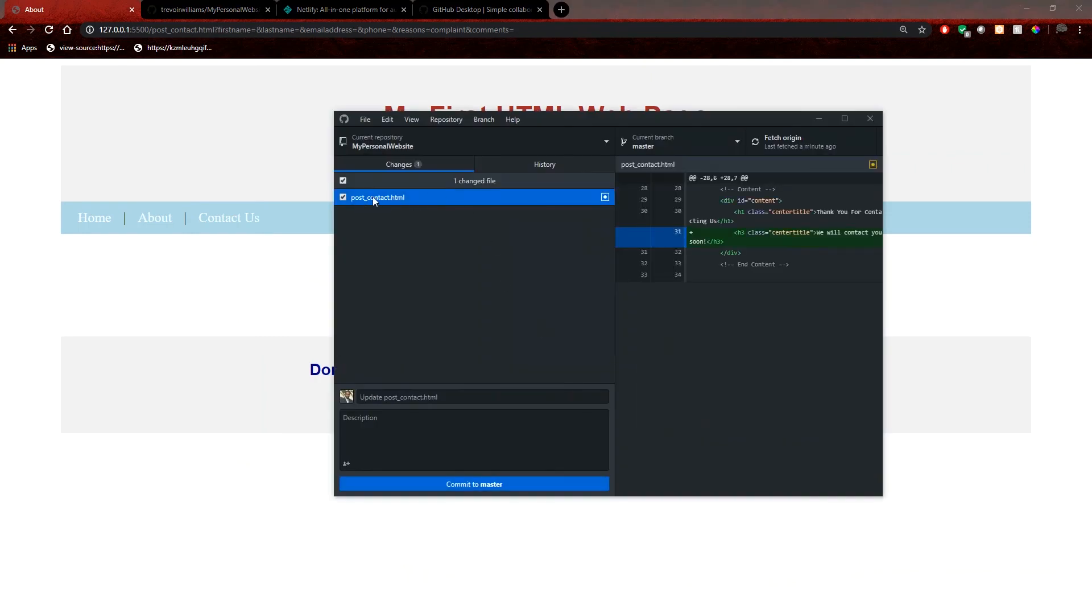
drag(724, 231, 797, 245)
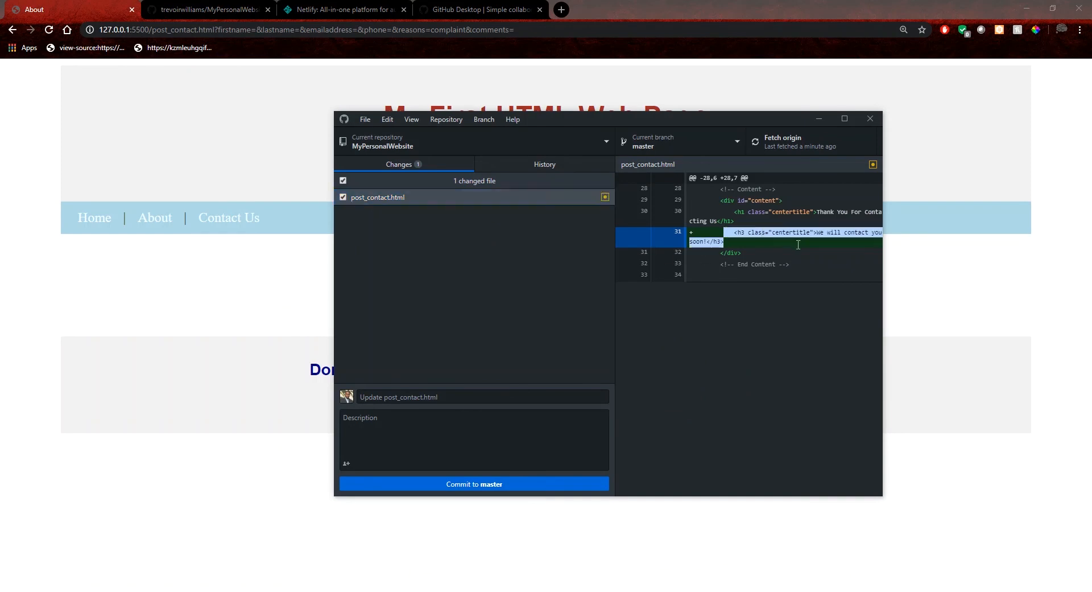
click(800, 244)
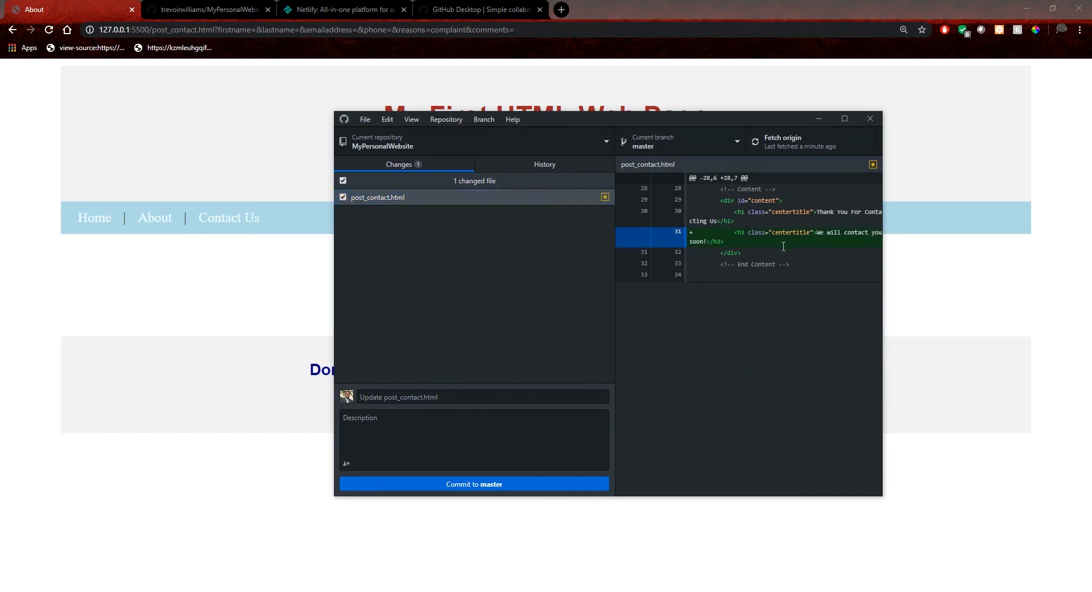
Step: Commit the post_contact.html change to master with the summary "Added Sentence to Contact Post", and push it to origin
click(386, 397)
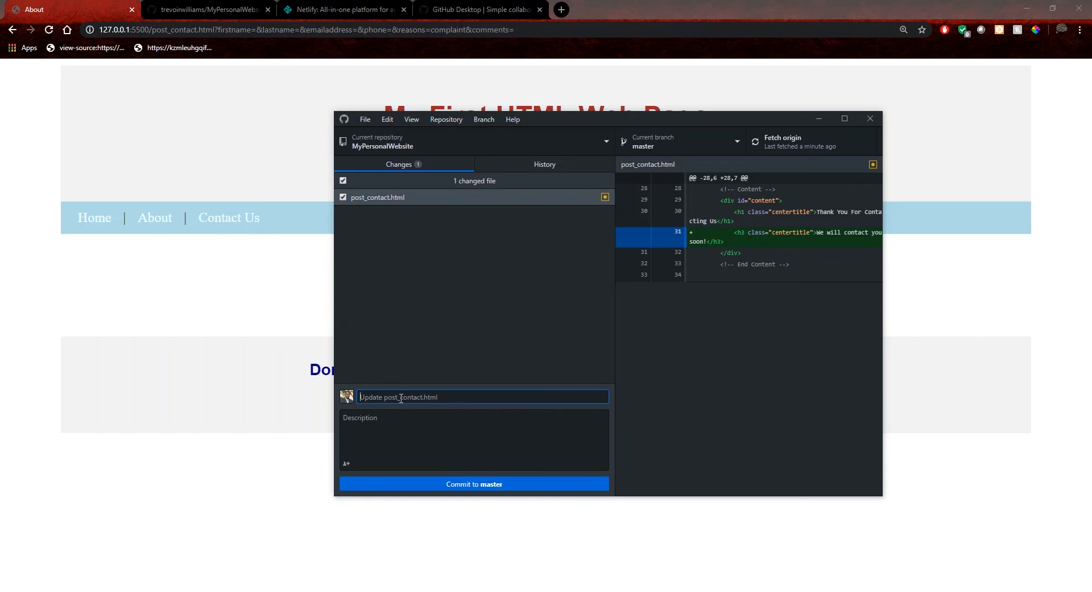
text(Added Sentence to Contact Post)
click(450, 485)
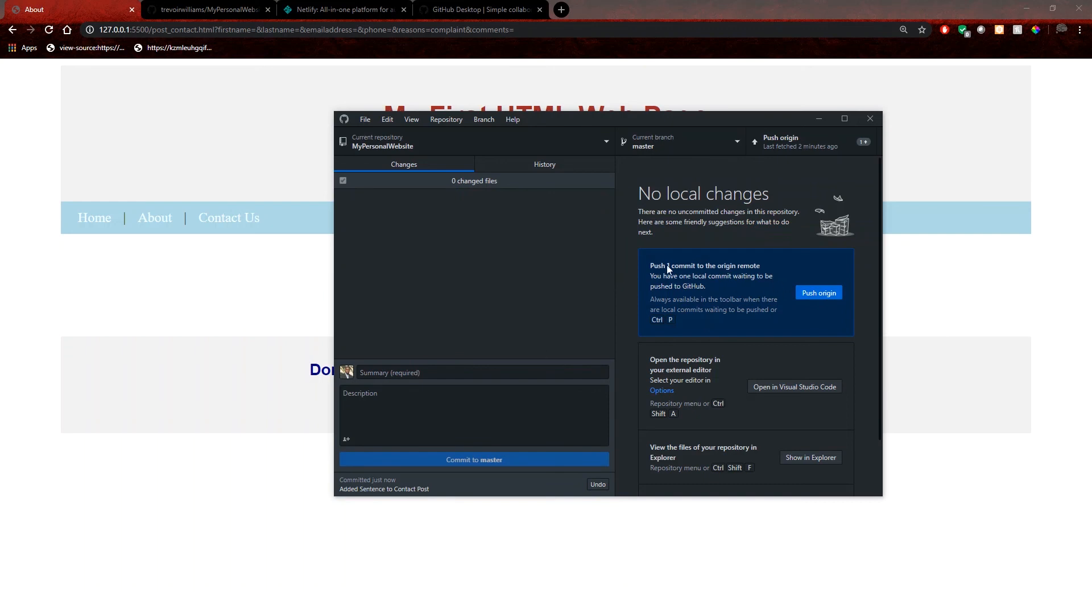
click(807, 293)
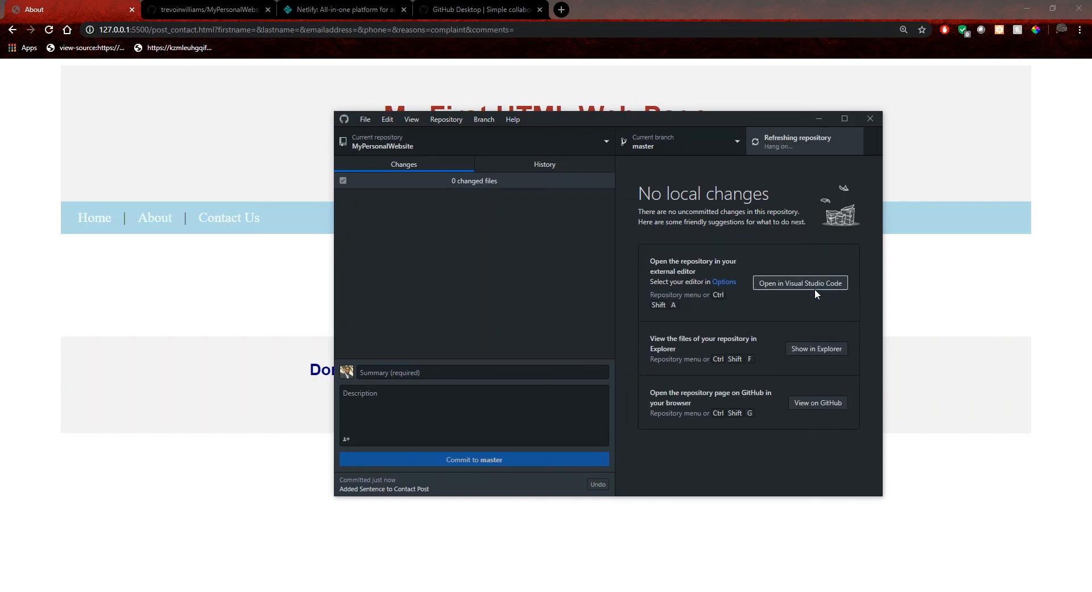
Step: Return to the GitHub repository page in Chrome, reload it, and check the commit message beside post_contact.html
click(224, 314)
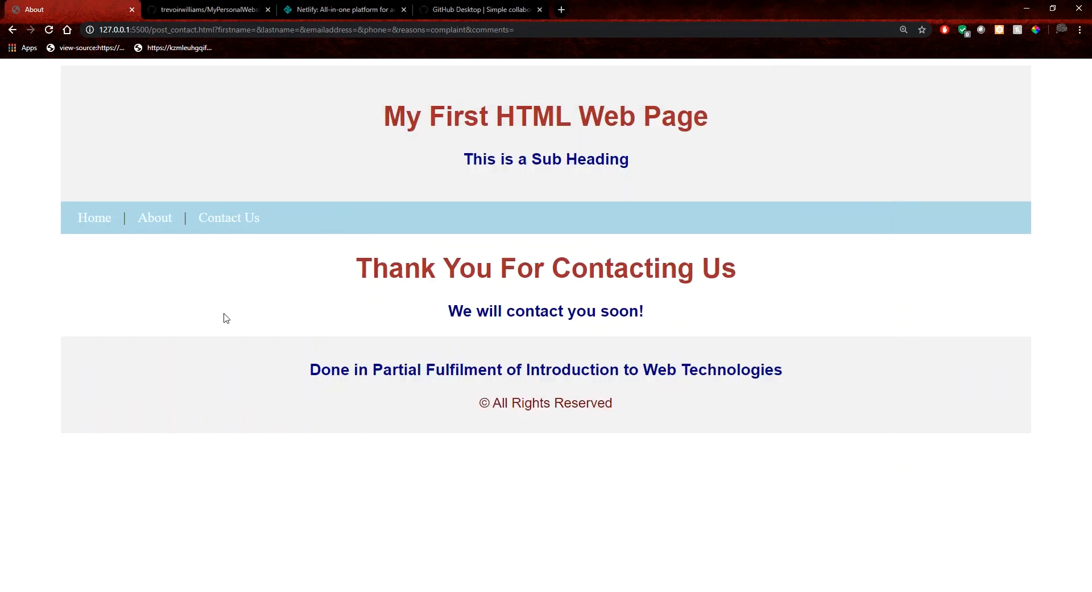
click(224, 10)
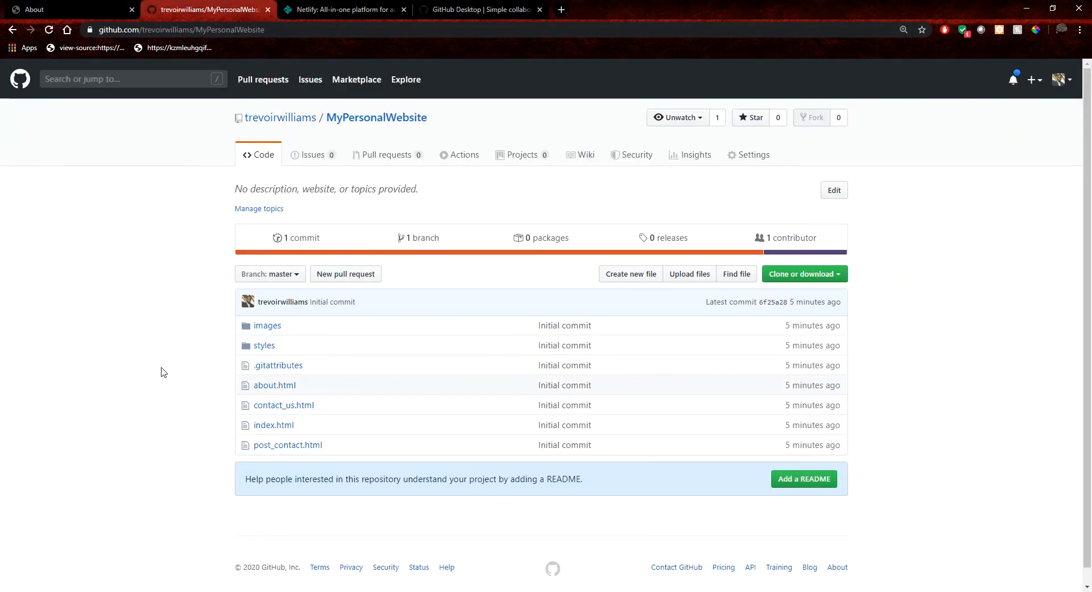
key(F5)
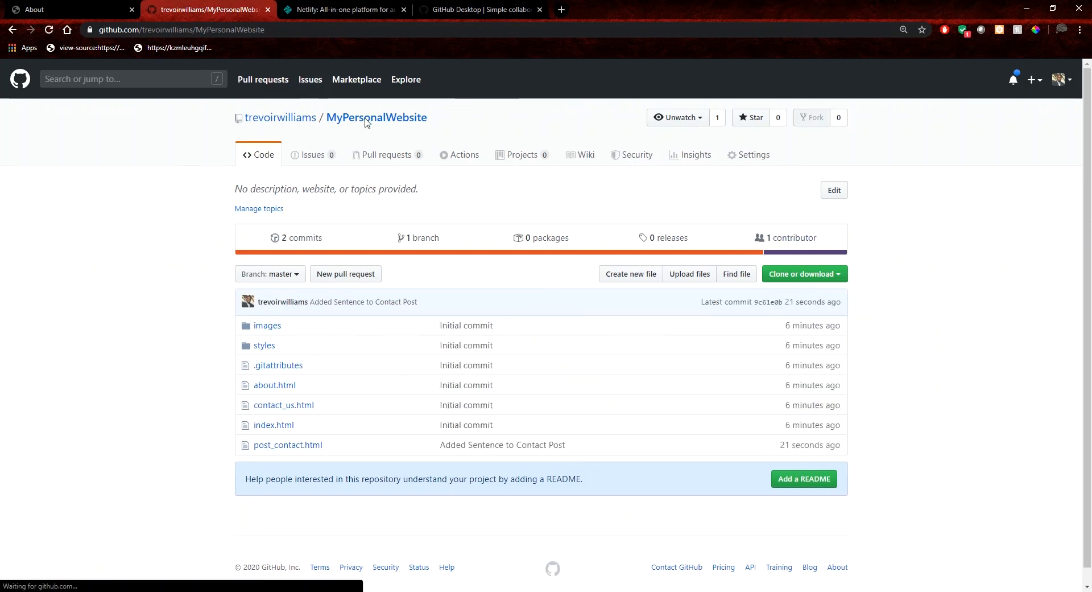
drag(438, 446, 574, 450)
click(581, 449)
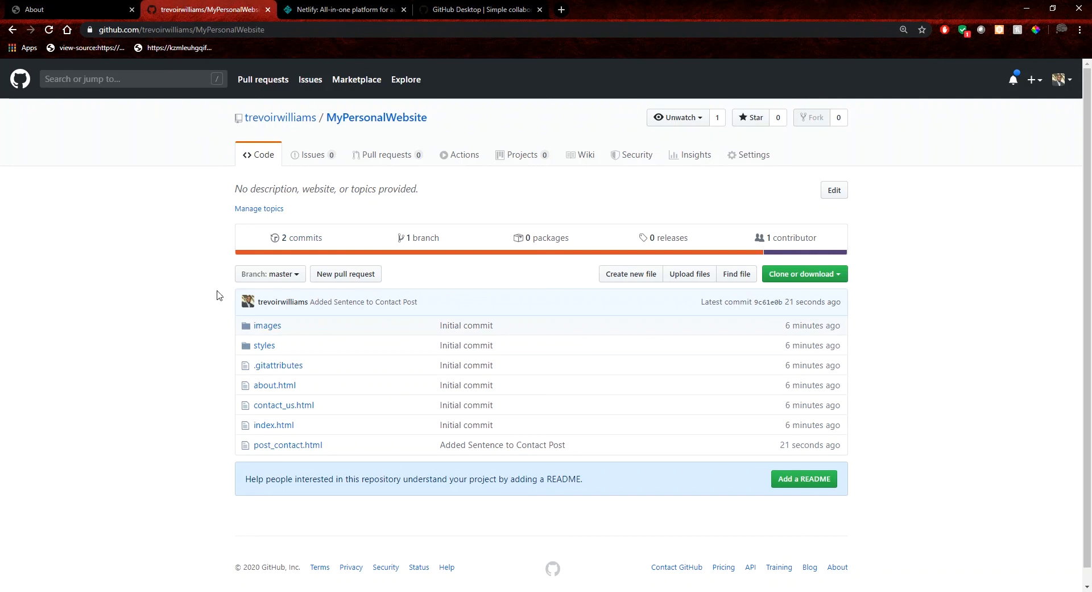
Step: Inspect the latest commit's author and message on GitHub, and compare them with the commit summary field in GitHub Desktop
mouse_move(248, 301)
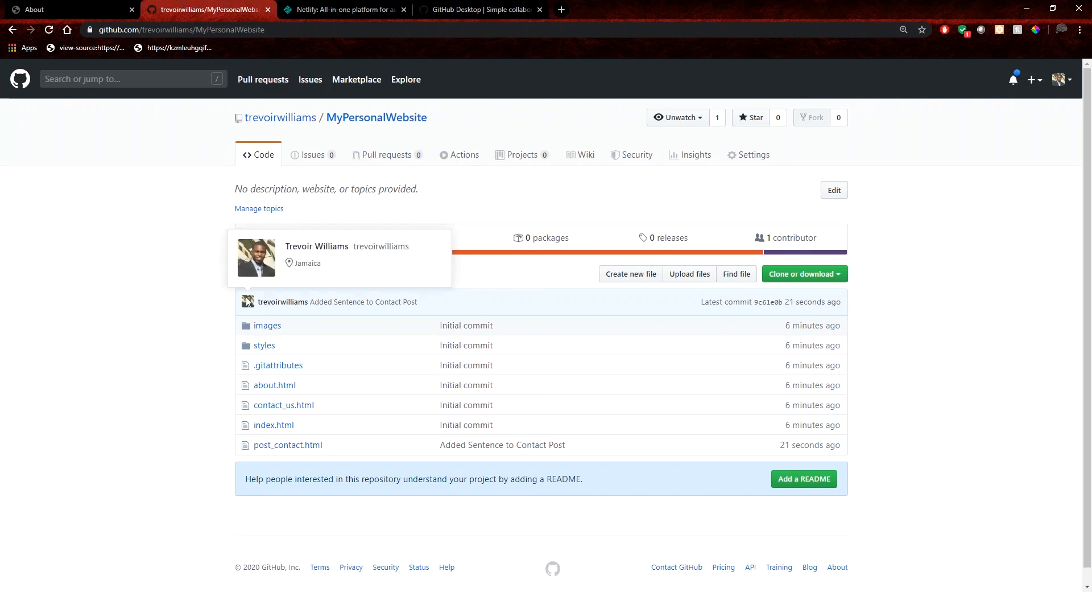
key(alt+Tab)
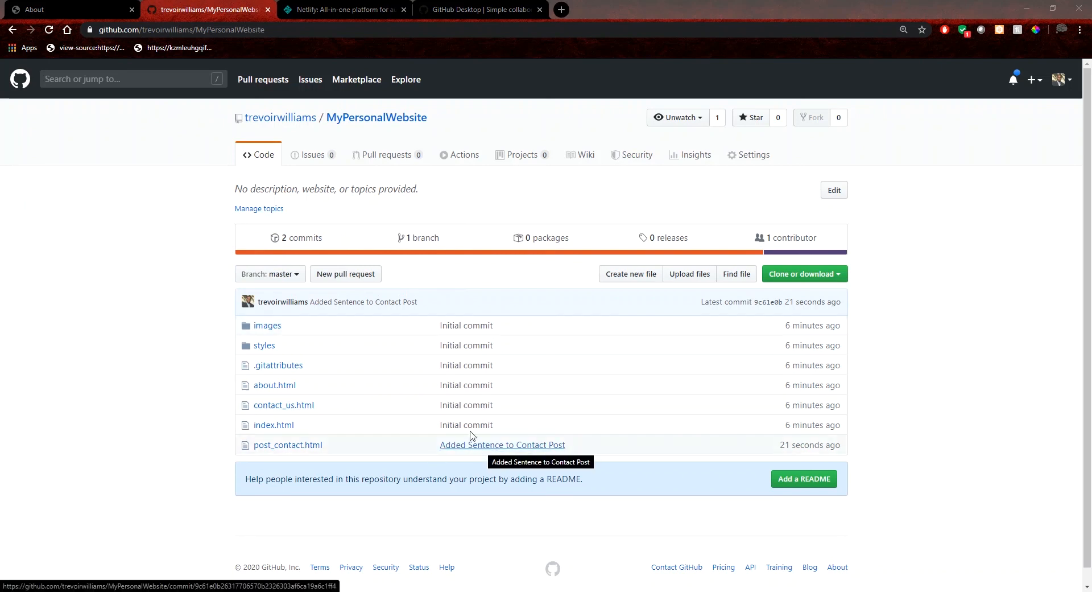
drag(439, 445, 574, 446)
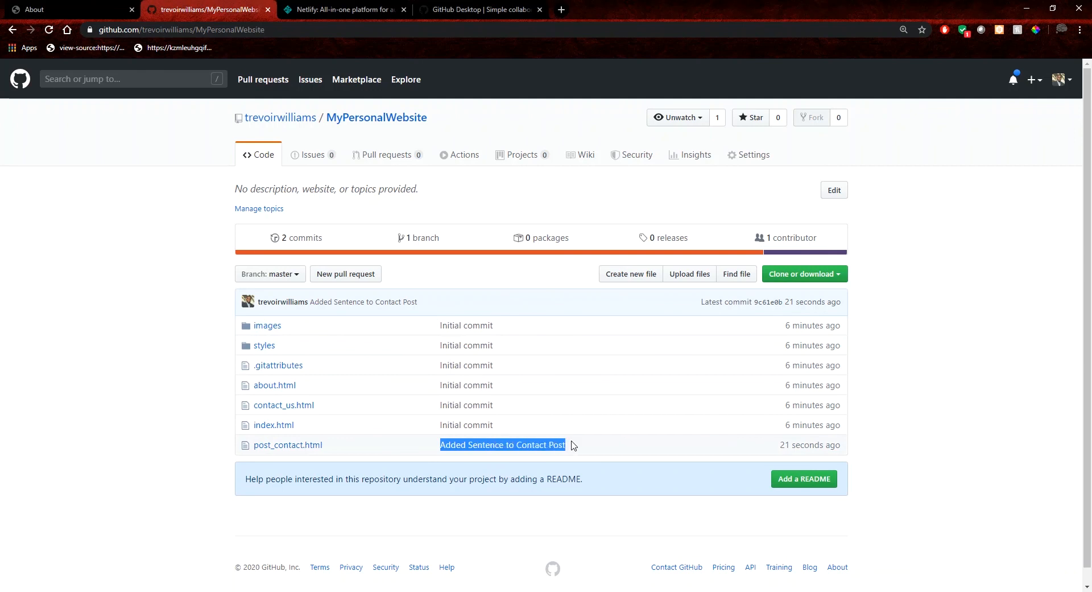
click(426, 444)
click(574, 591)
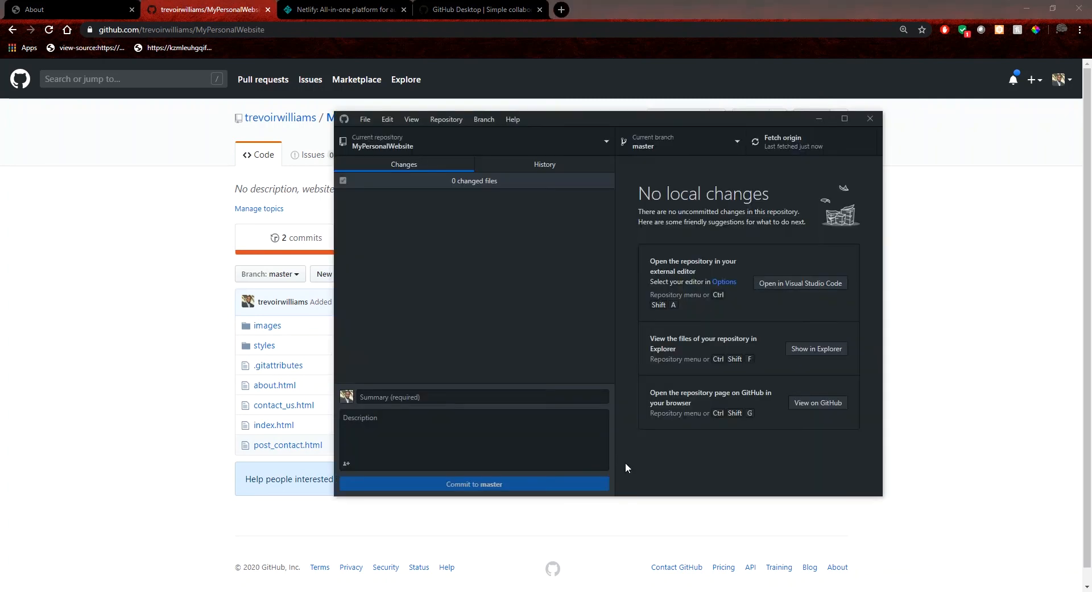
click(420, 398)
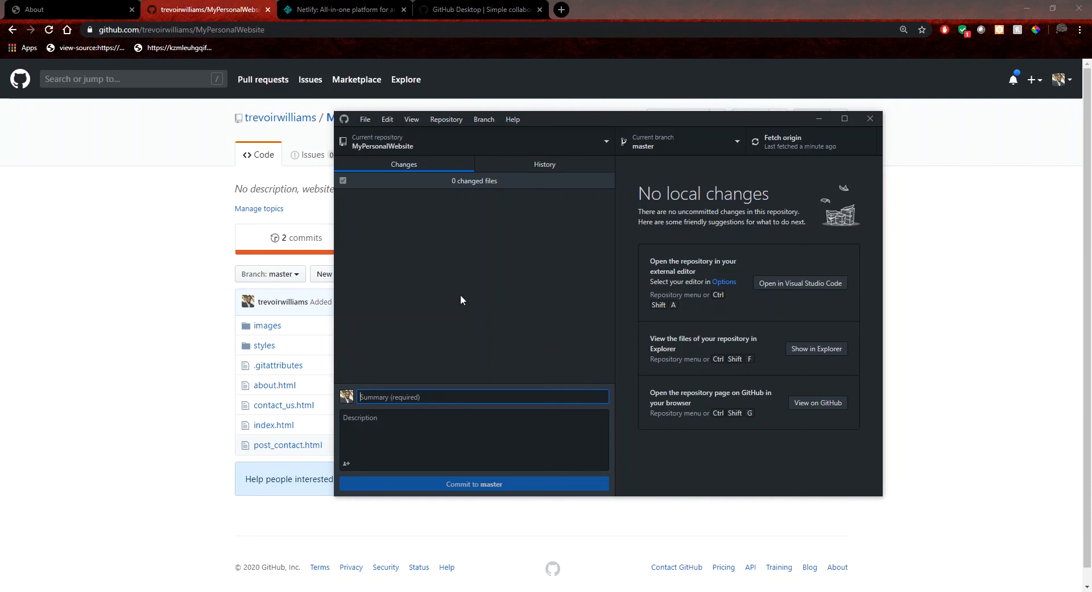
click(194, 291)
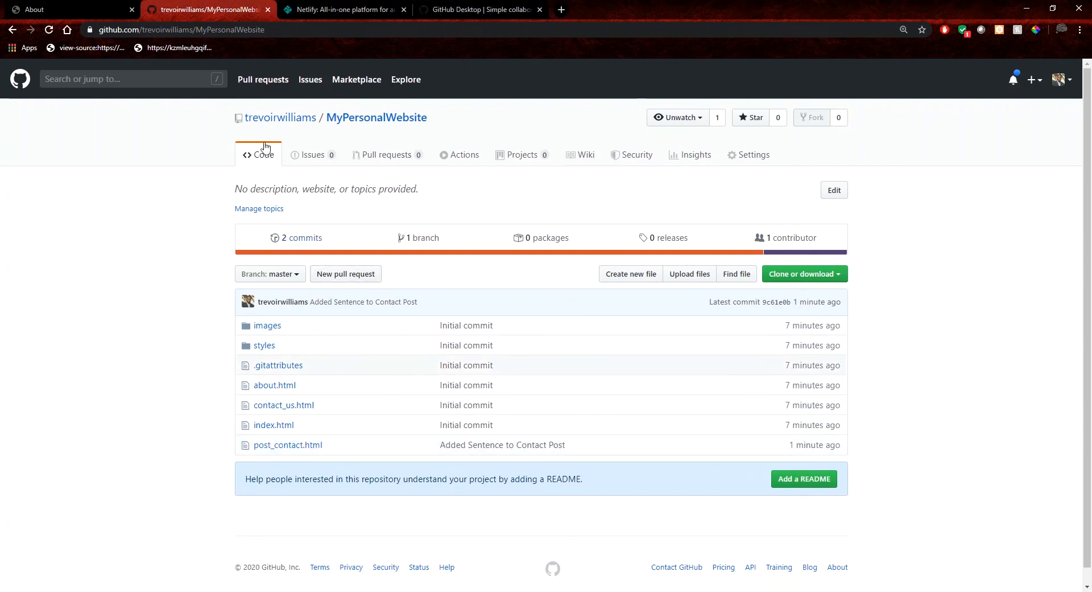
Step: Switch to the Netlify website and log in to reach the team's sites overview
click(309, 11)
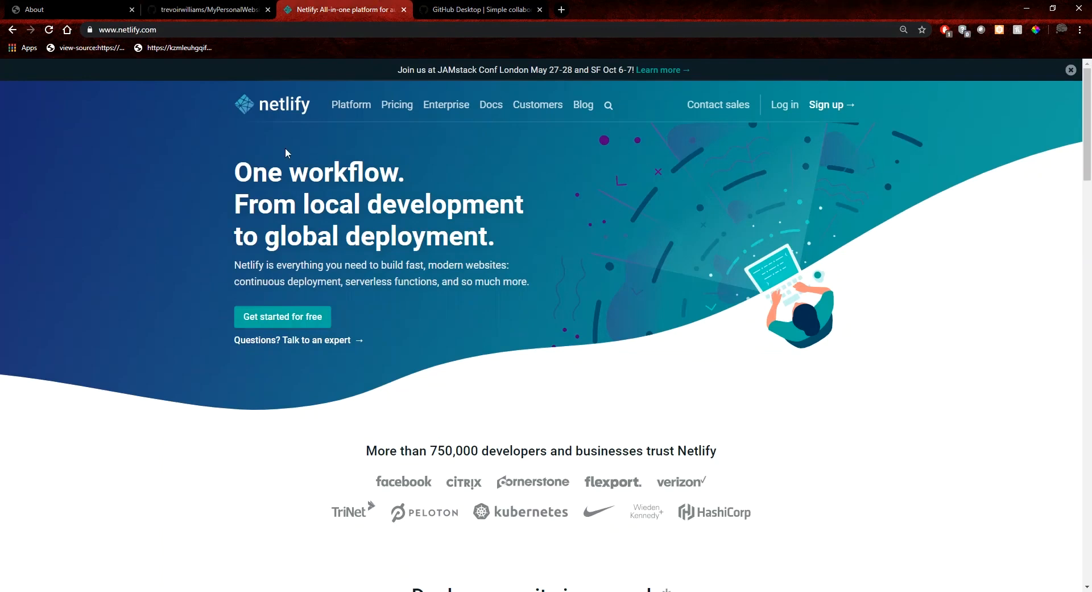
click(788, 106)
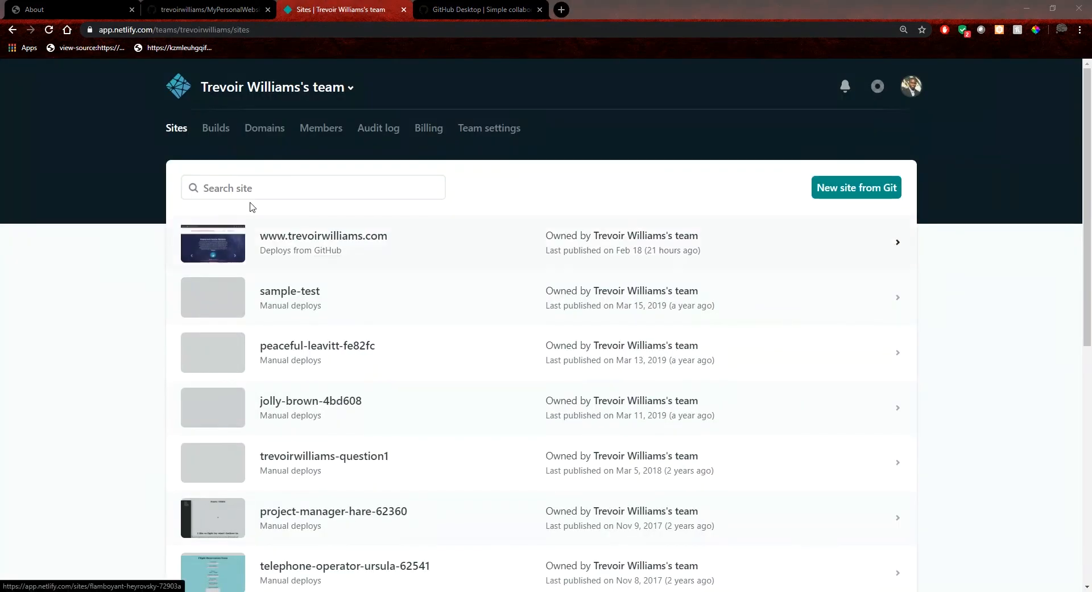
click(840, 195)
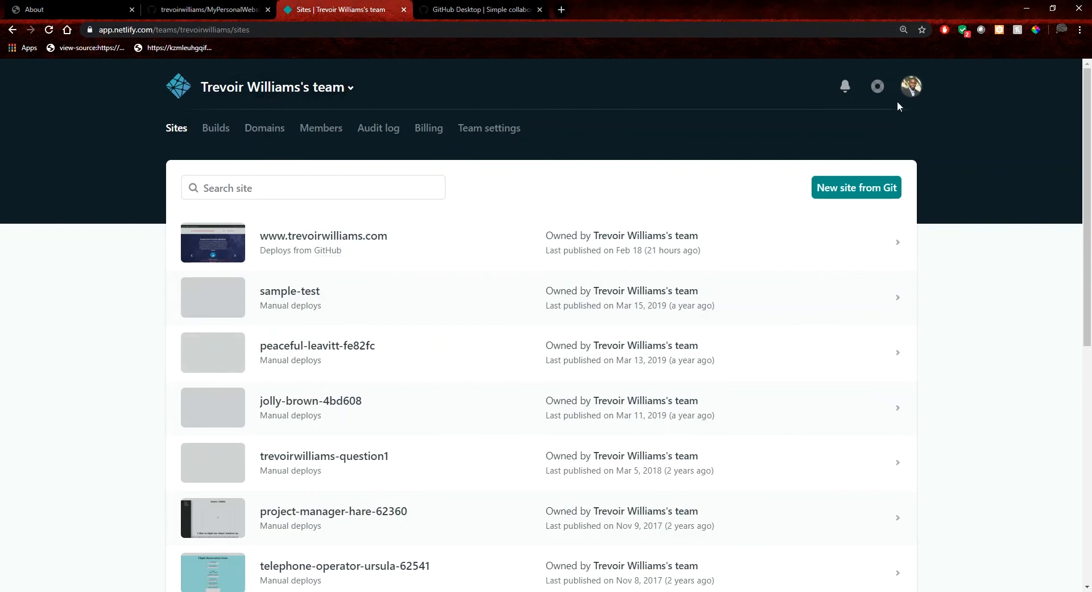
click(878, 86)
Step: Look through the Netlify sites list down to the area for deploying a site folder without connecting to Git
scroll(132, 260, down, 8)
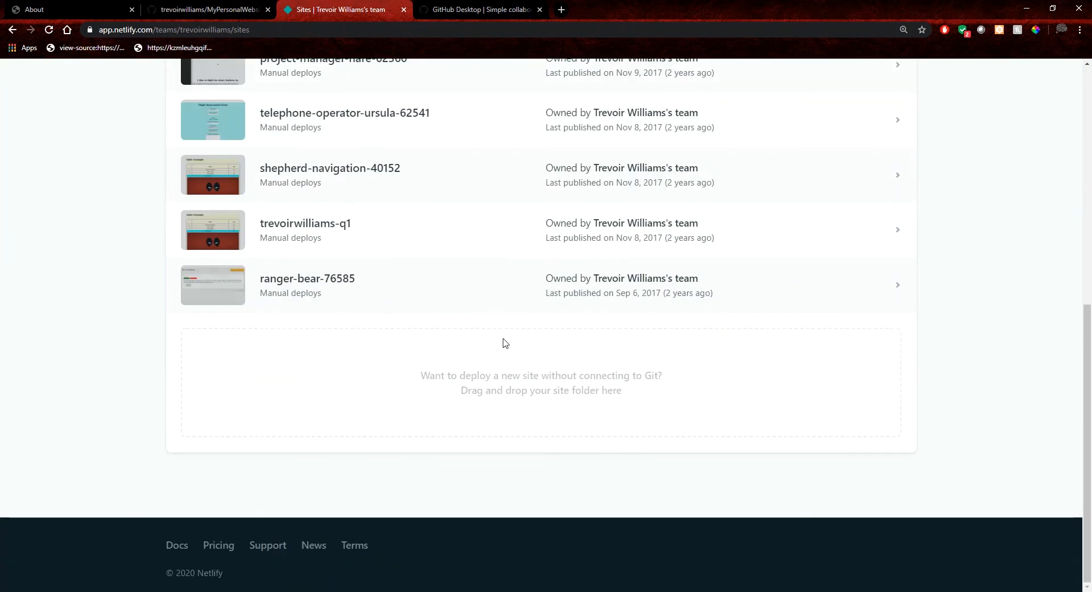
scroll(487, 271, up, 8)
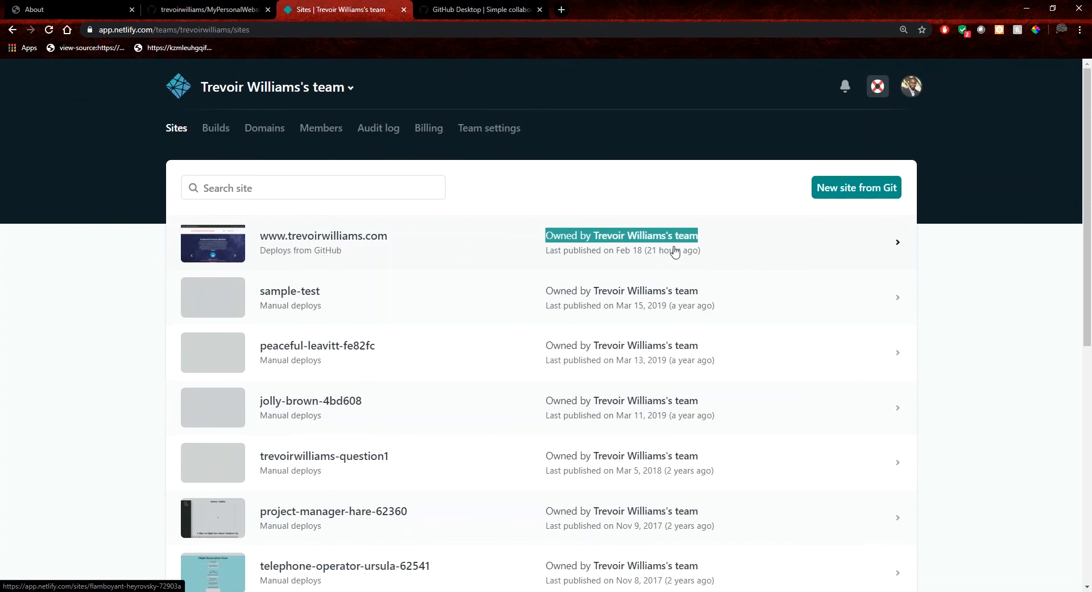
click(138, 247)
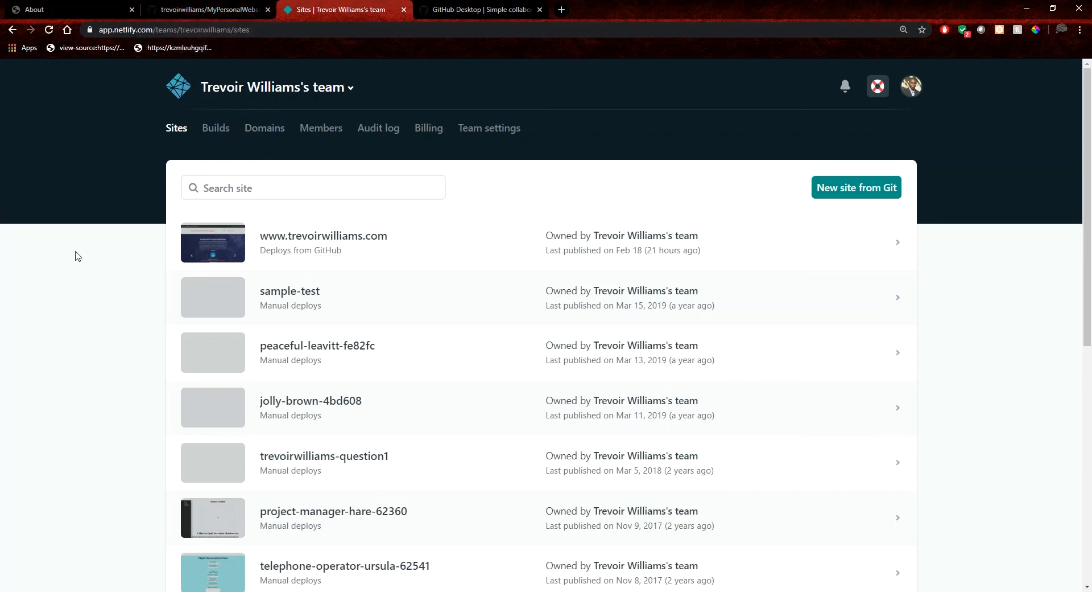
scroll(82, 256, down, 1)
scroll(85, 257, down, 5)
scroll(88, 259, up, 6)
scroll(91, 259, down, 8)
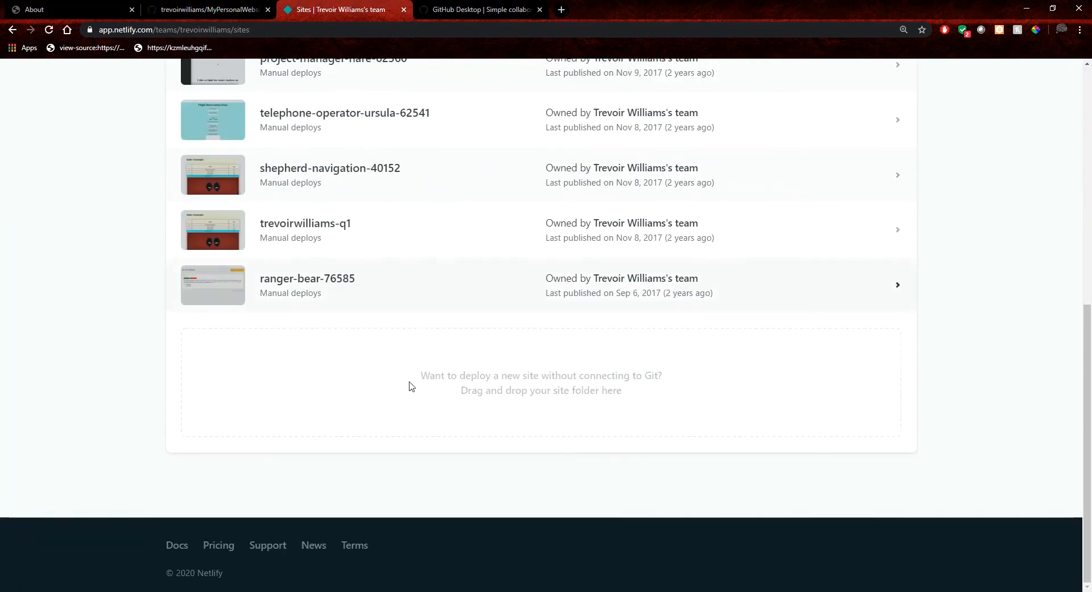
Step: Read the drop area's instructions for deploying a new site without connecting to Git
drag(415, 370, 673, 400)
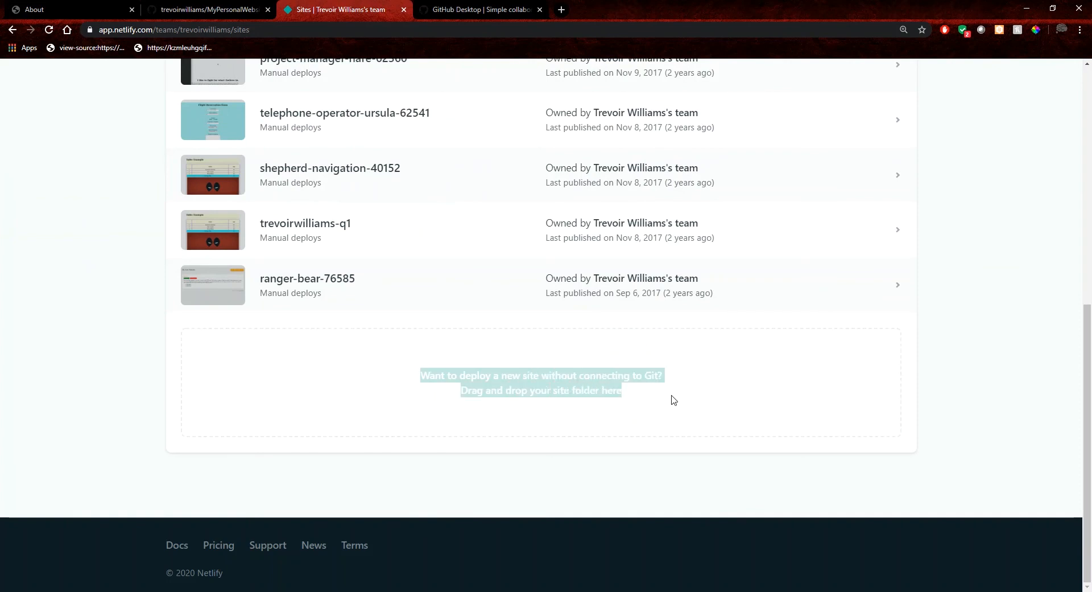
click(649, 395)
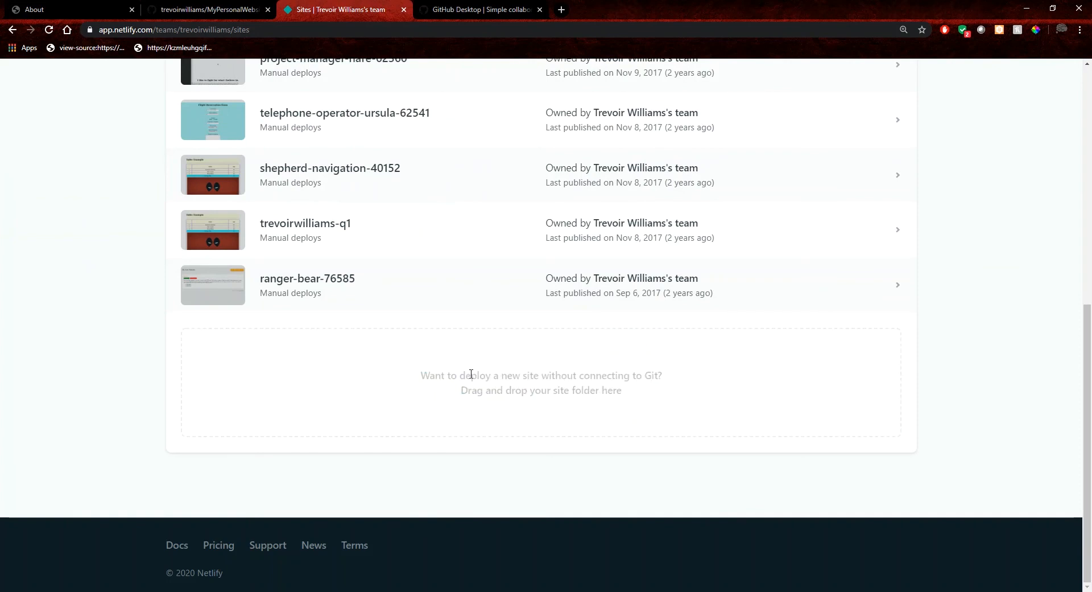
drag(415, 382, 569, 390)
click(574, 395)
Step: Switch to File Explorer to locate the MyPersonalWebsite folder in C:\projects, and return to the Netlify sites page in Chrome
key(alt+Tab)
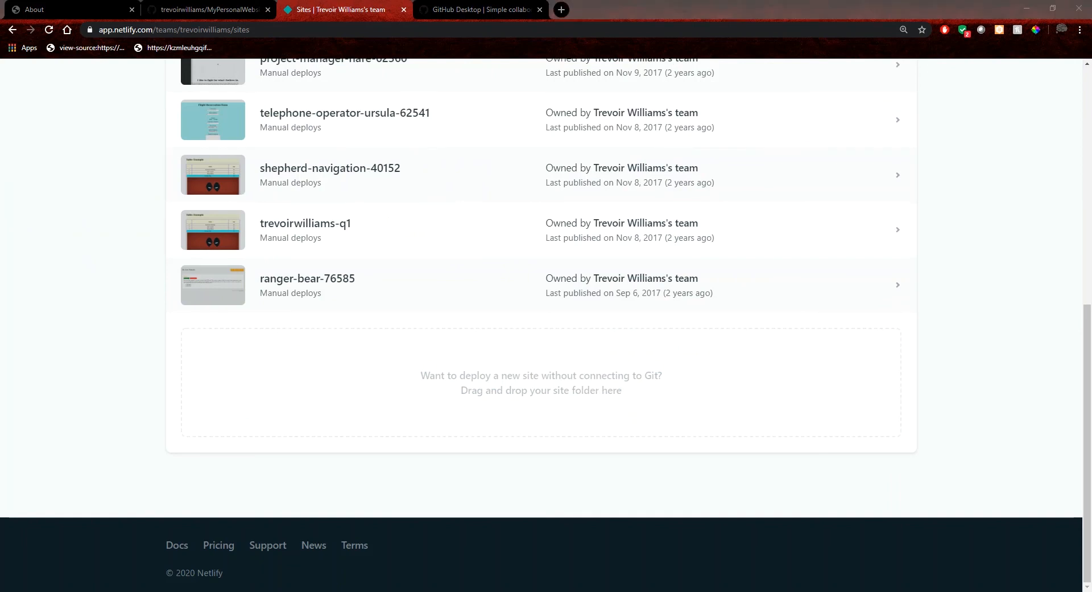
click(176, 88)
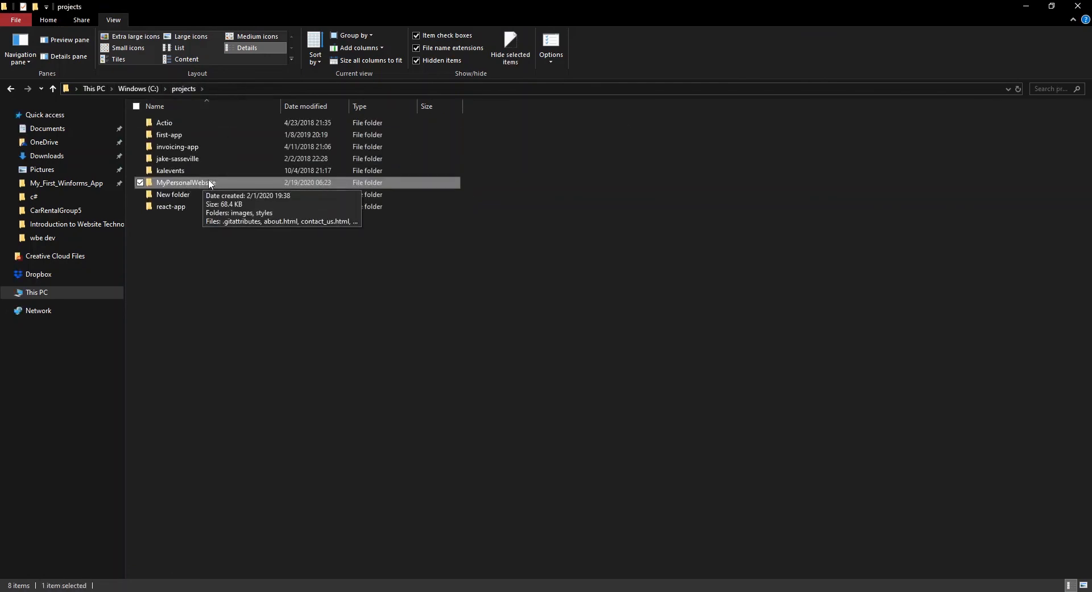
mouse_move(239, 586)
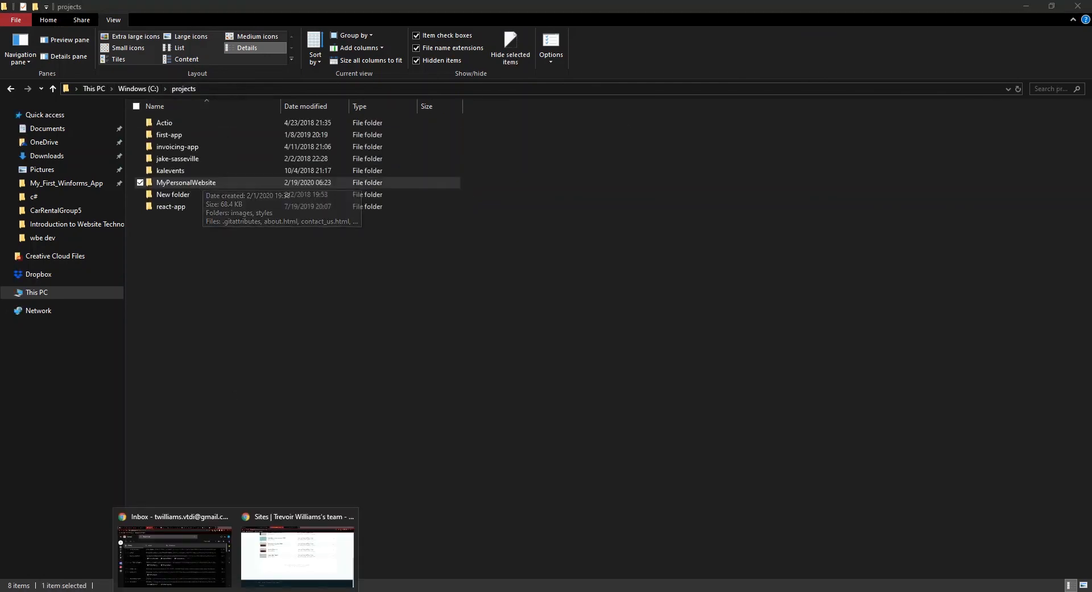
click(264, 572)
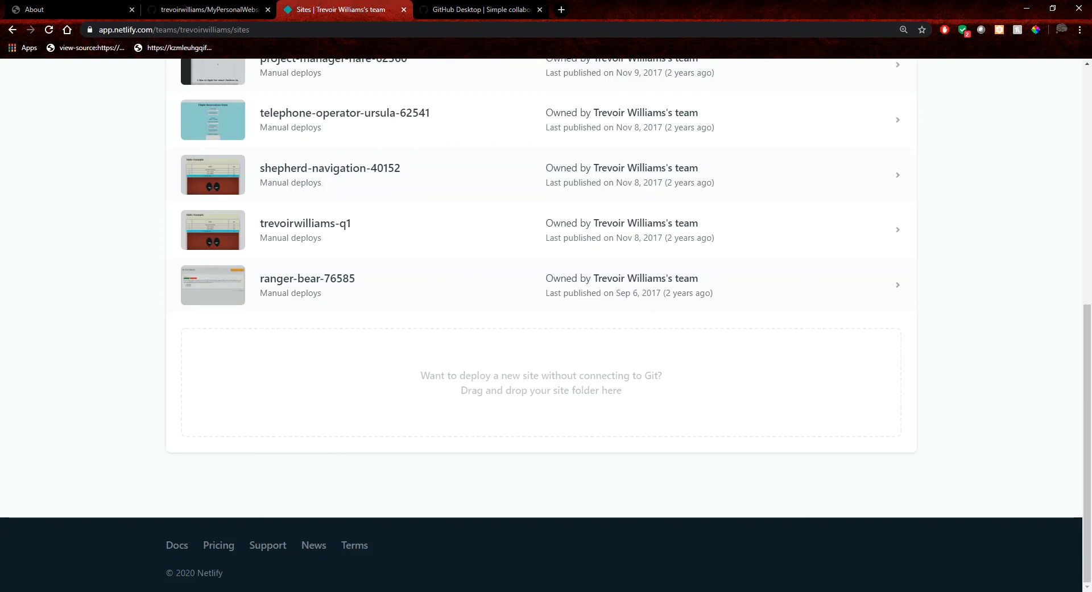
Step: Bring up GitHub Desktop to check the MyPersonalWebsite repository, and return to the Netlify sites page
click(231, 367)
click(586, 591)
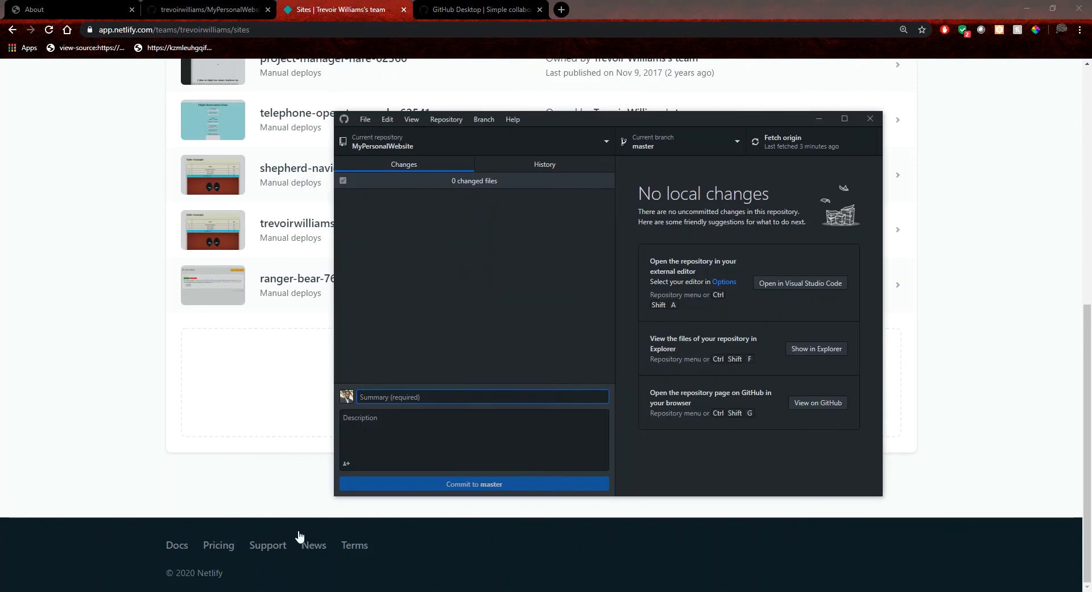
click(295, 411)
Step: Start a new Netlify site from Git and choose GitHub as the Git provider
scroll(757, 484, up, 8)
click(856, 191)
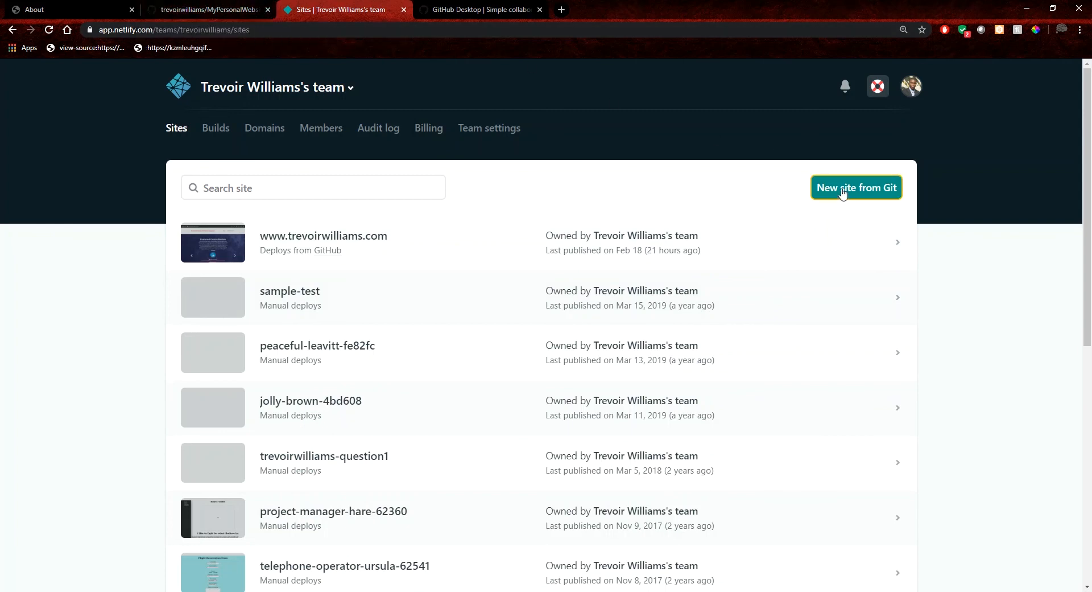
click(846, 197)
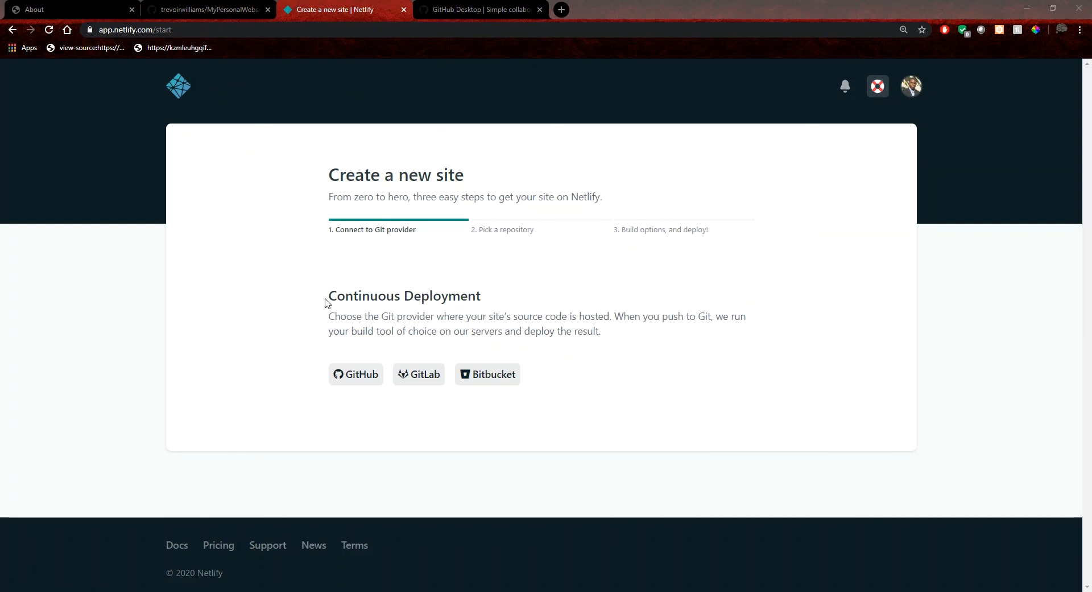
click(352, 385)
click(358, 384)
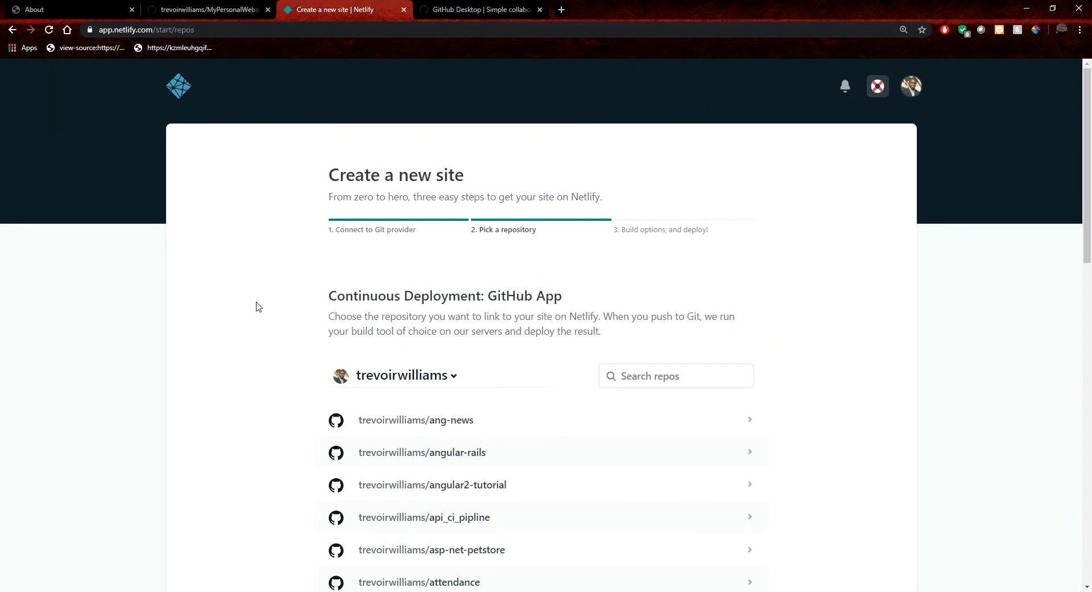
Step: Link the MyPersonalWebsite repository to the new site and deploy its master branch with the build command and publish directory left empty
scroll(269, 371, down, 2)
scroll(276, 364, up, 2)
scroll(279, 359, down, 2)
scroll(314, 378, down, 2)
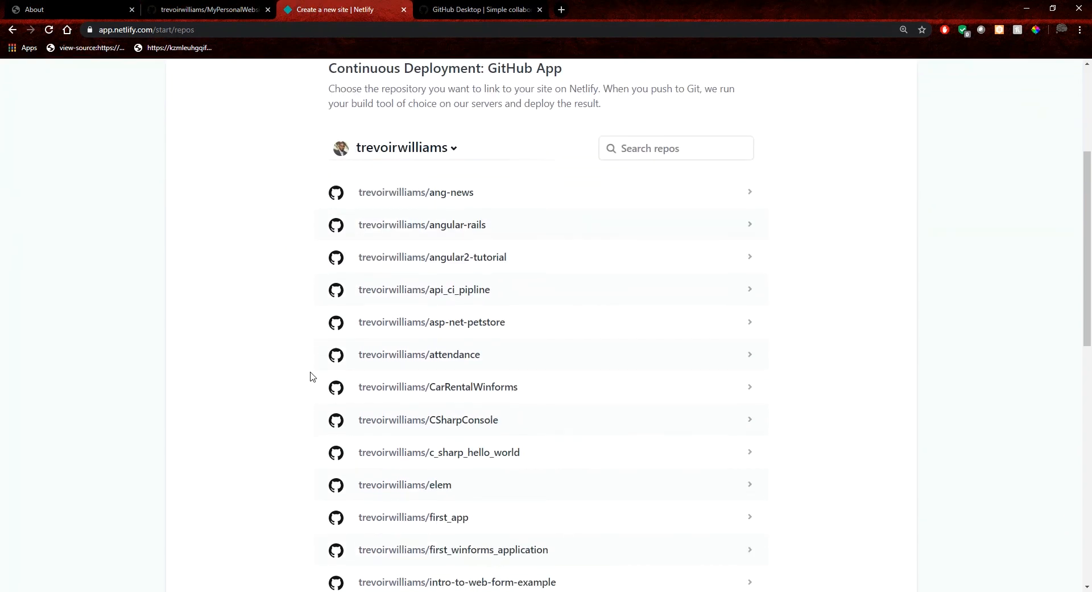
scroll(312, 376, down, 5)
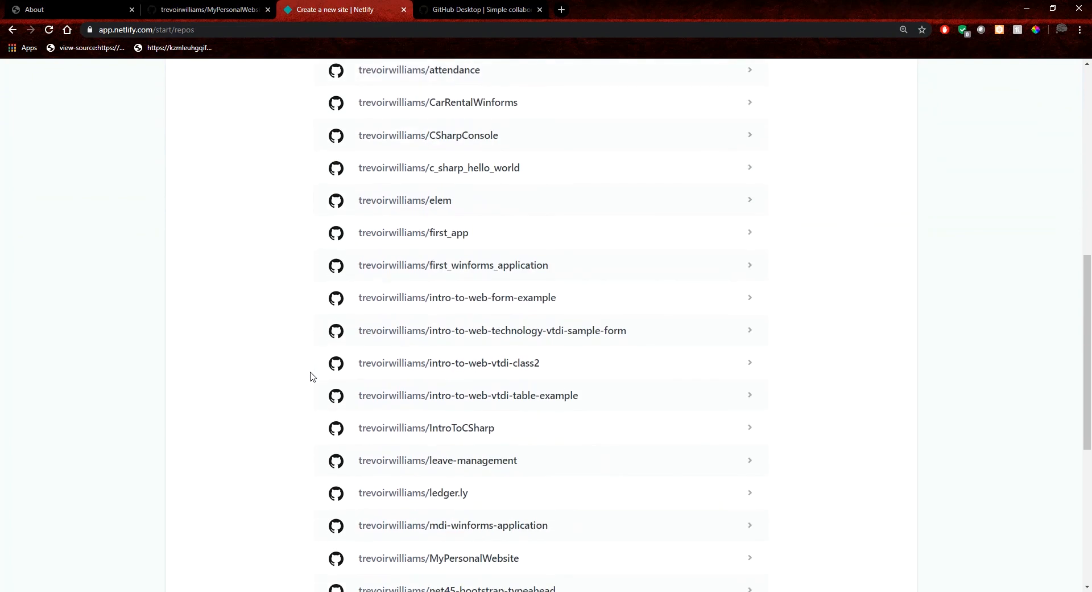
scroll(311, 376, down, 5)
scroll(263, 385, up, 7)
scroll(264, 383, down, 3)
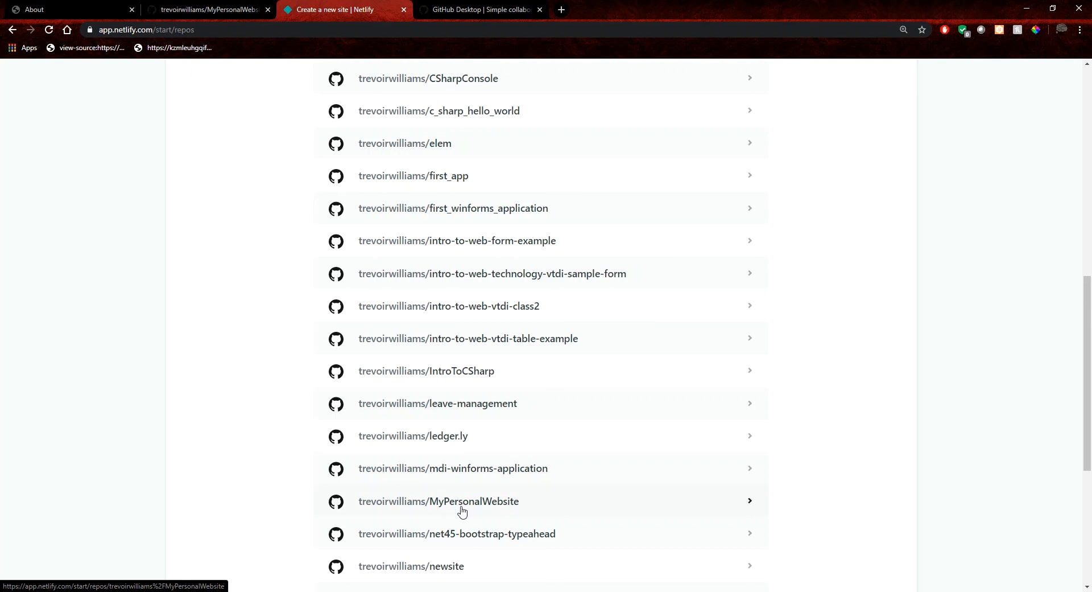
click(703, 509)
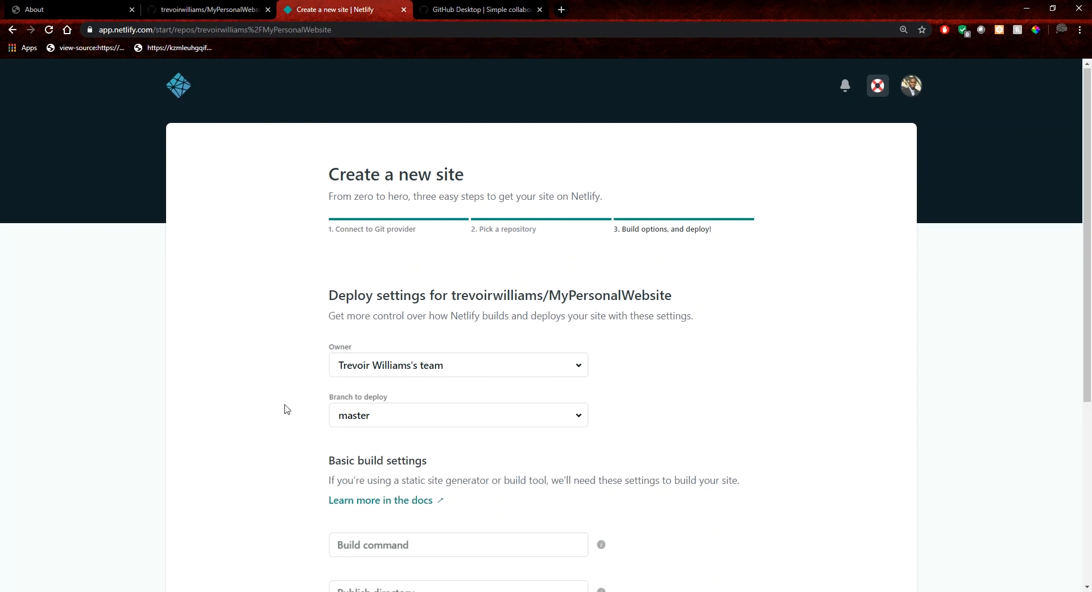
scroll(289, 410, down, 3)
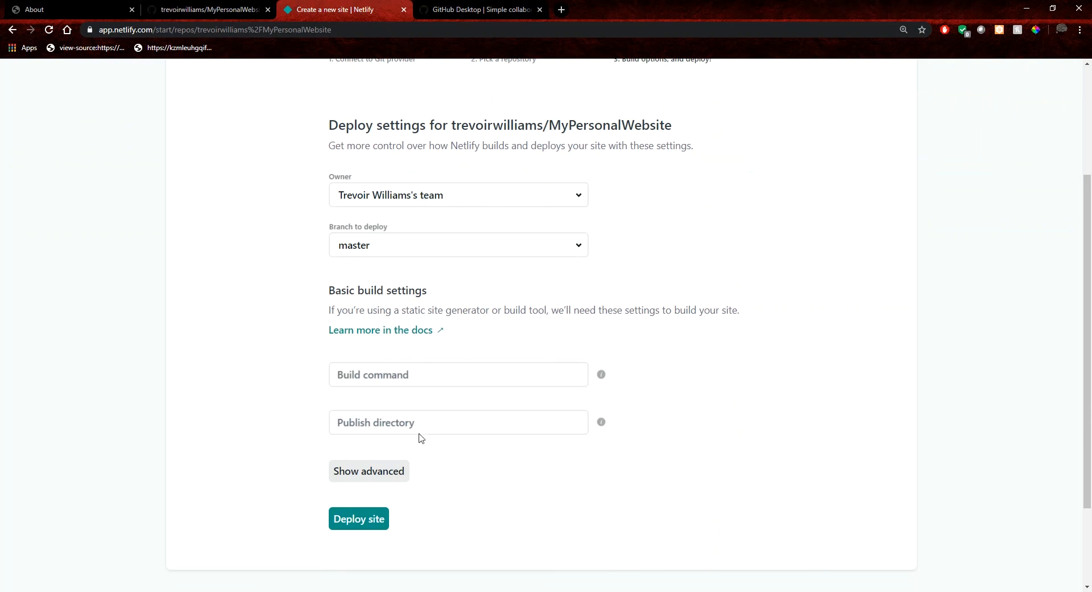
click(354, 516)
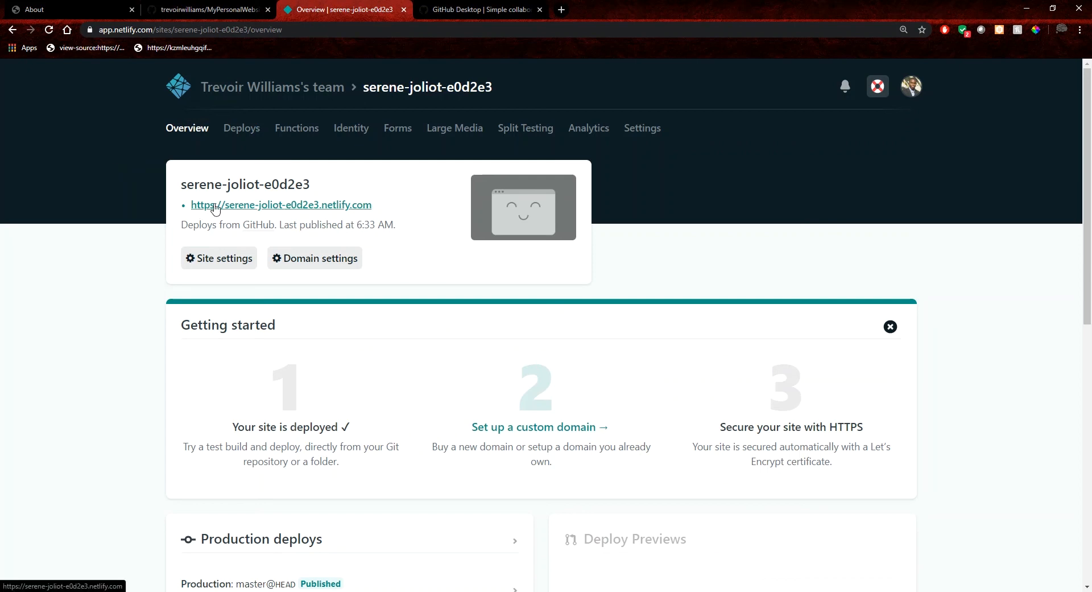
Step: Review the new site's overview, covering its default URL, the getting-started steps and the production deploys
scroll(110, 320, down, 1)
scroll(111, 320, up, 1)
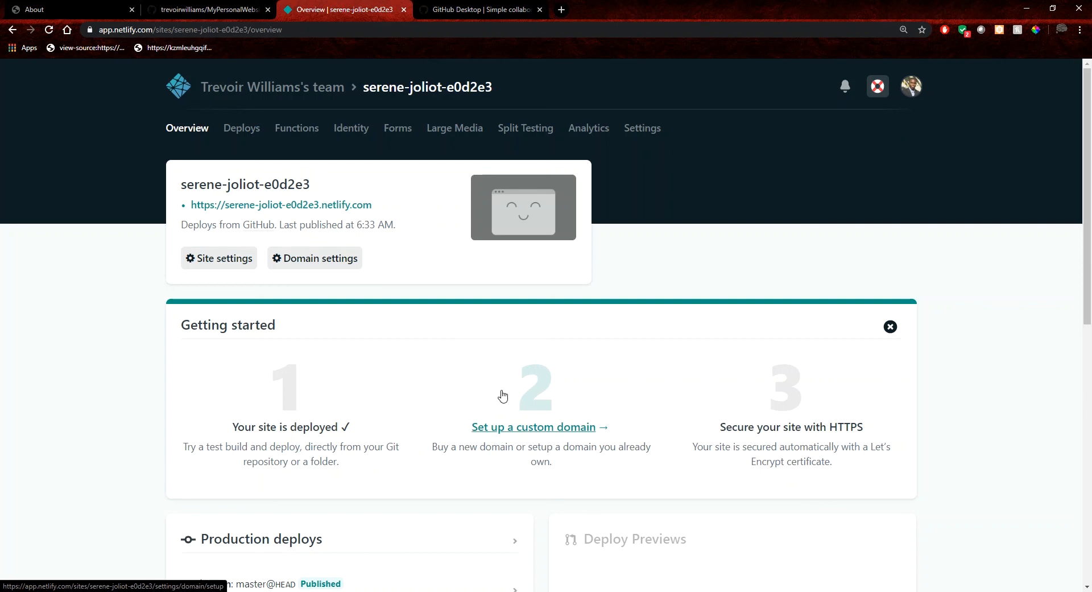
click(199, 591)
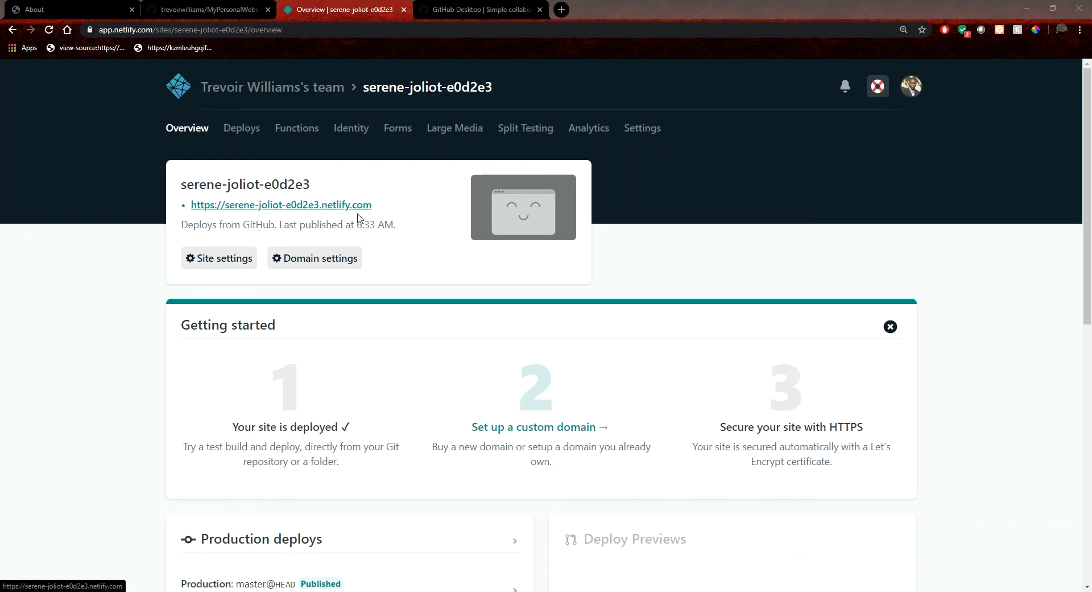
mouse_move(286, 228)
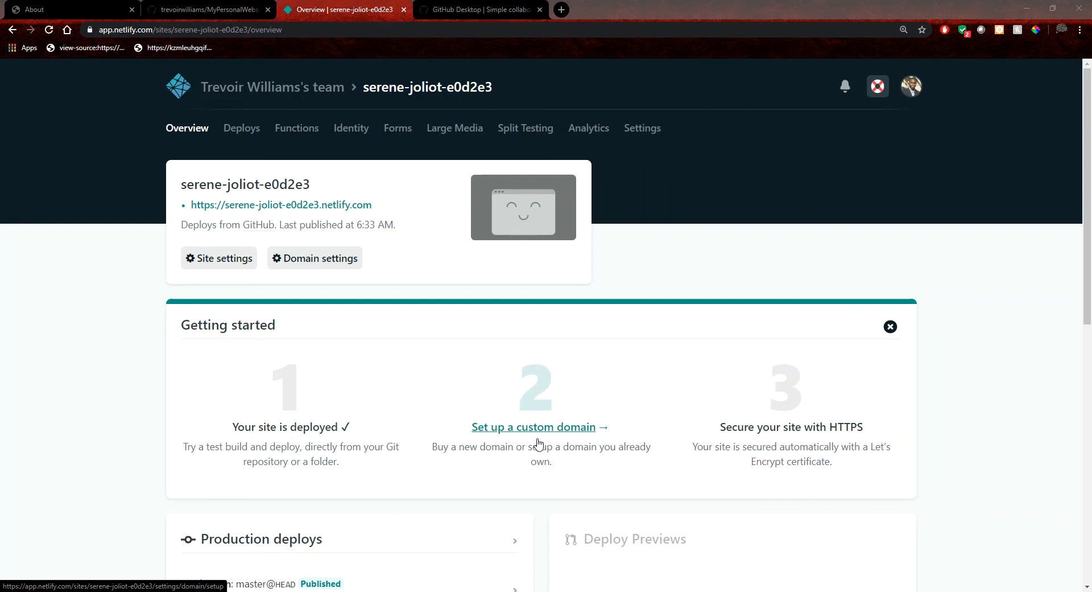
scroll(146, 347, down, 1)
scroll(143, 350, down, 8)
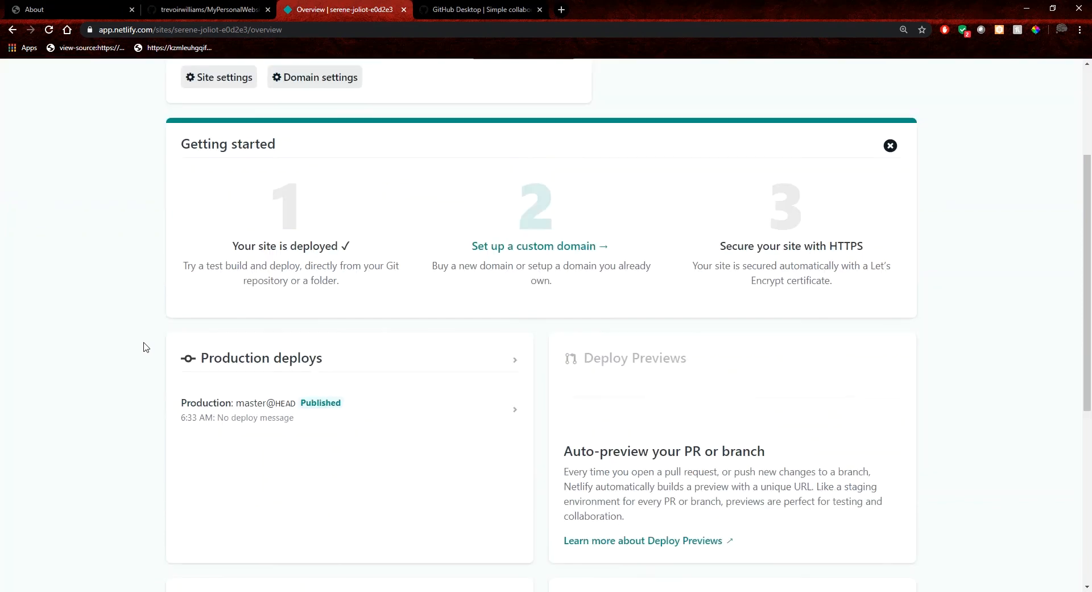
scroll(139, 350, up, 9)
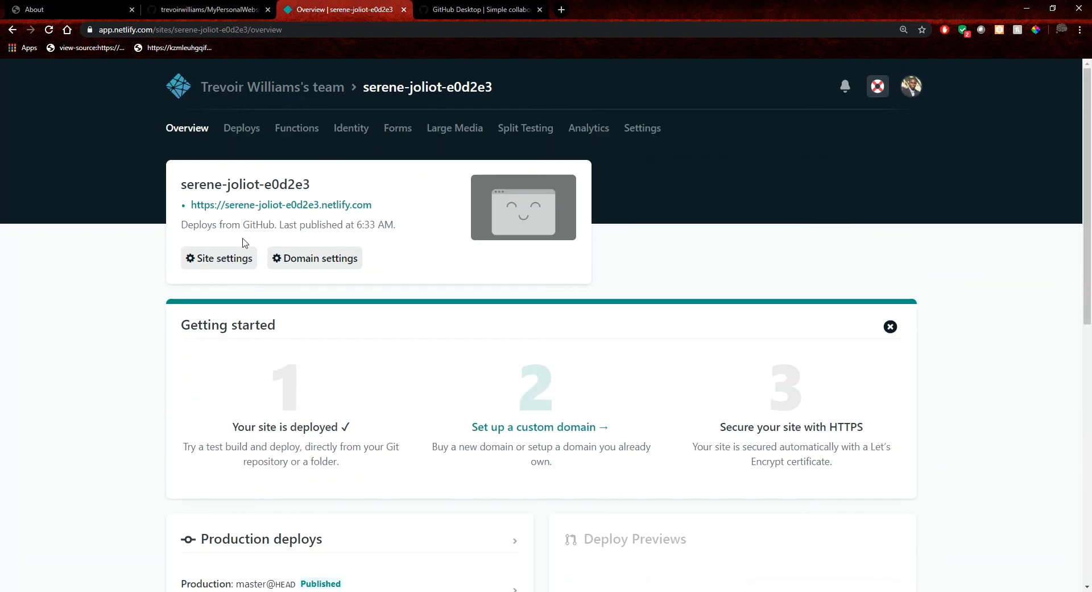
Step: Open the deployed site at its Netlify URL and check its Home, About and Contact Us pages
click(255, 206)
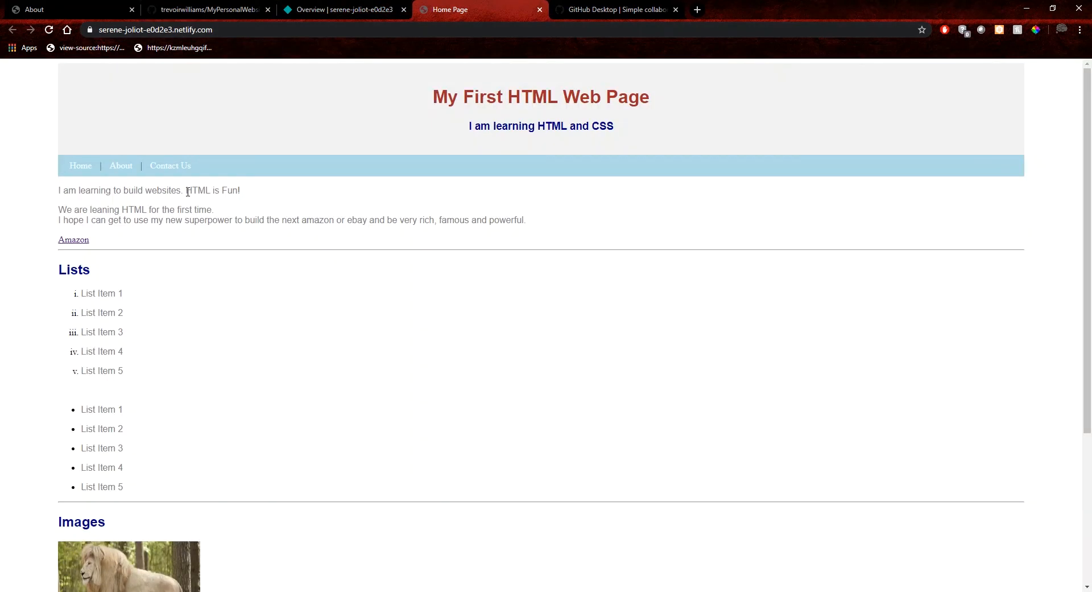
scroll(341, 244, down, 4)
scroll(364, 239, up, 5)
click(121, 165)
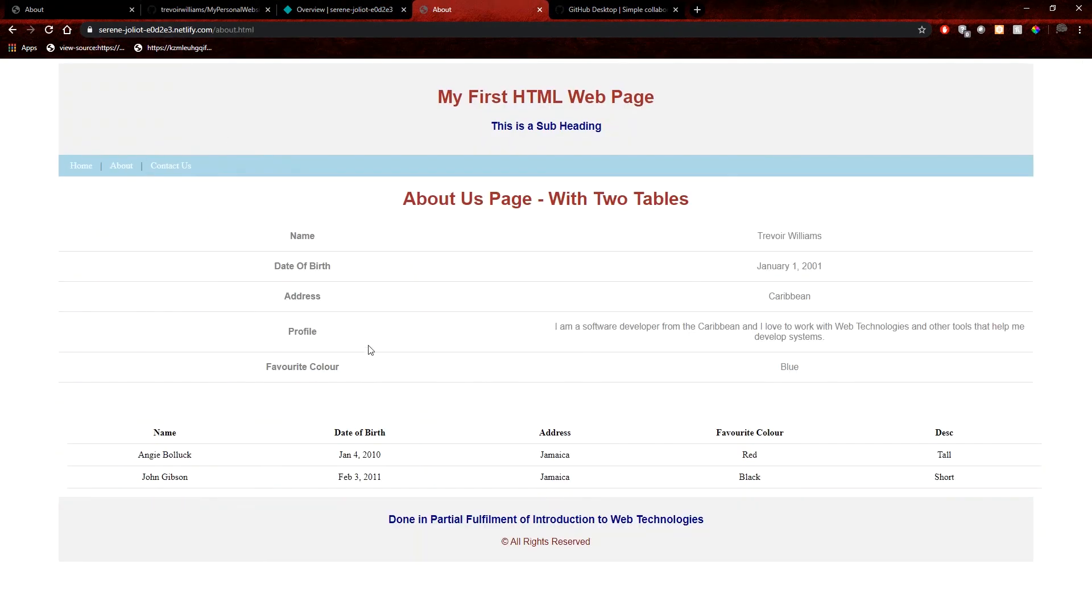
click(168, 165)
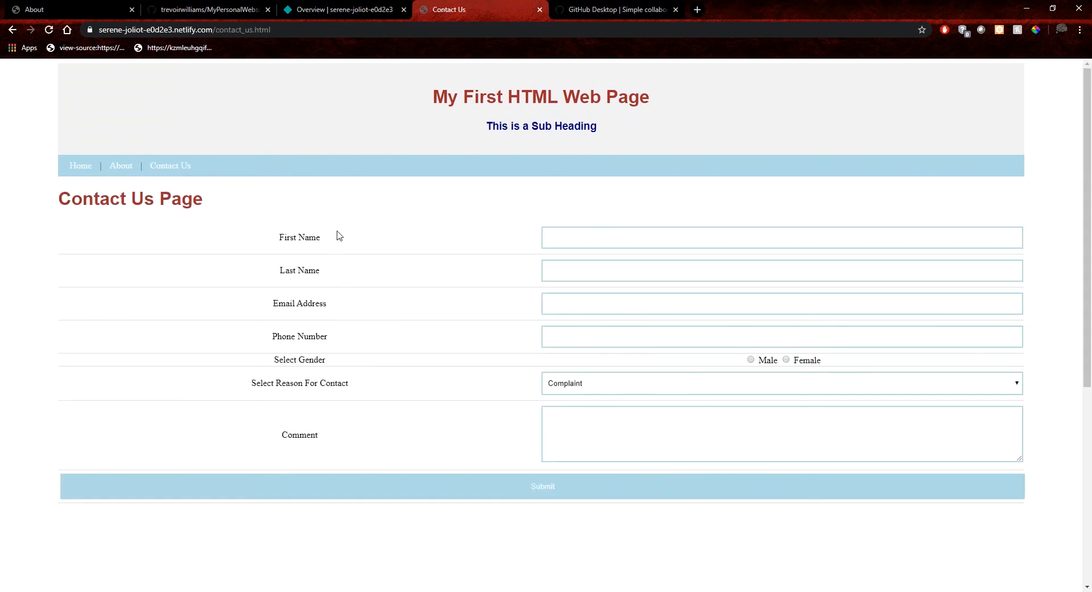
click(165, 31)
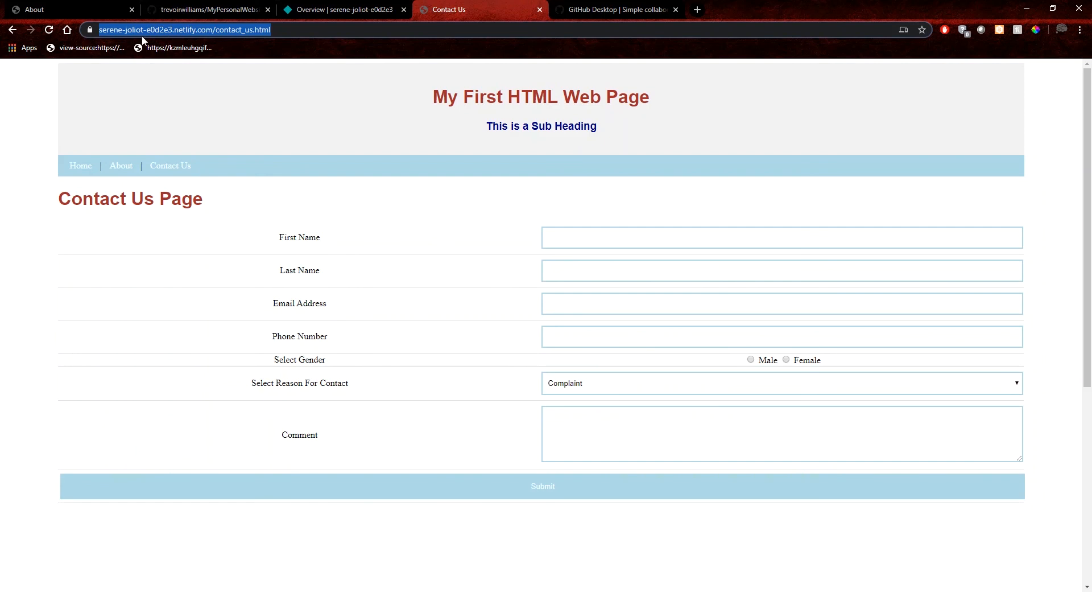
click(230, 261)
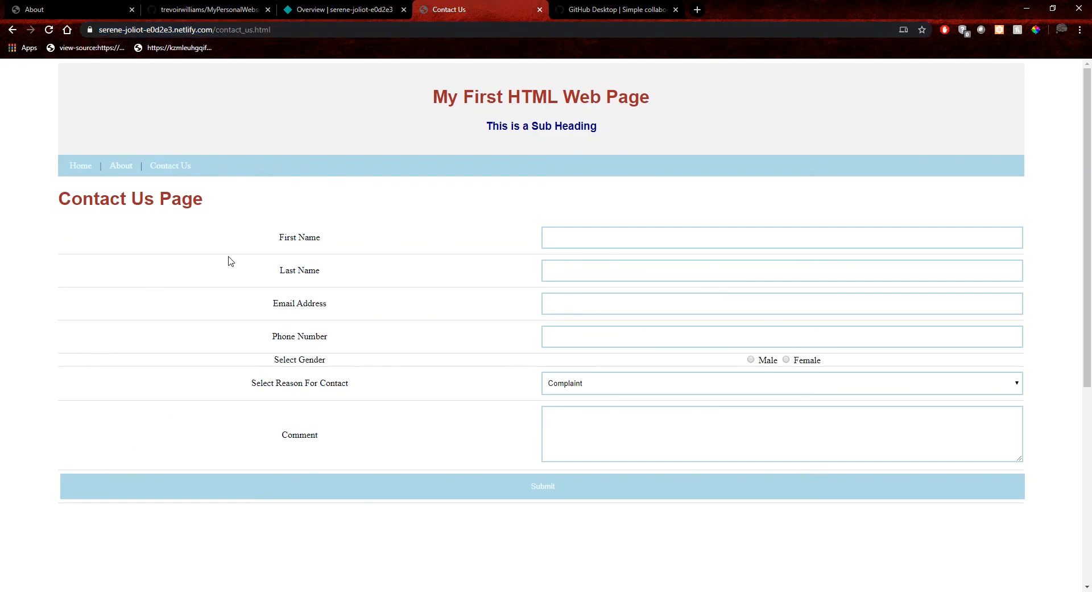
click(80, 166)
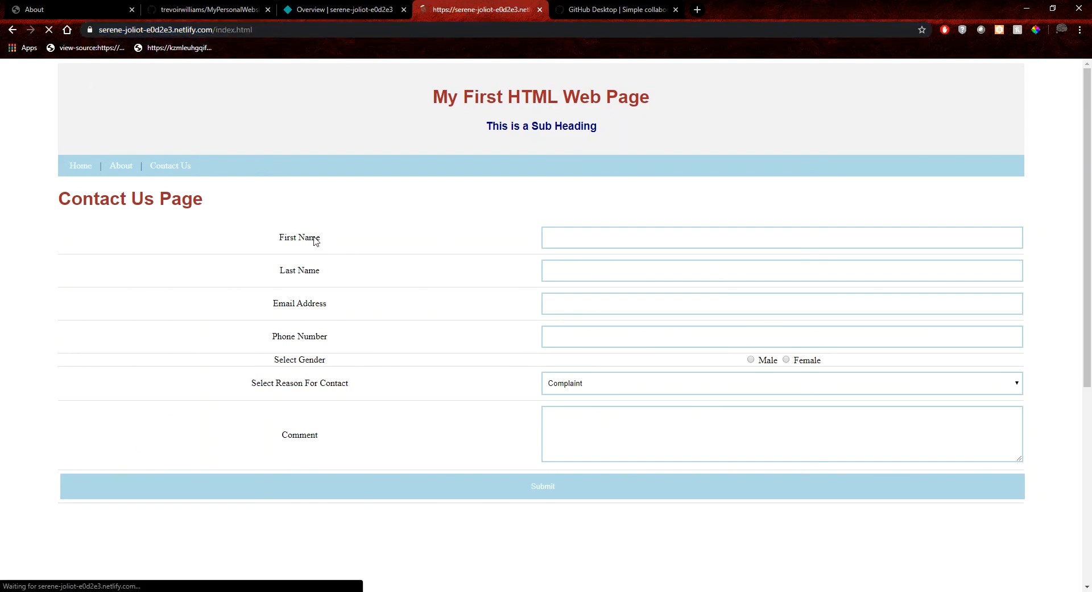
Step: In the Netlify site settings, change the site name to the owner's full name without spaces, followed by "-website"
click(353, 10)
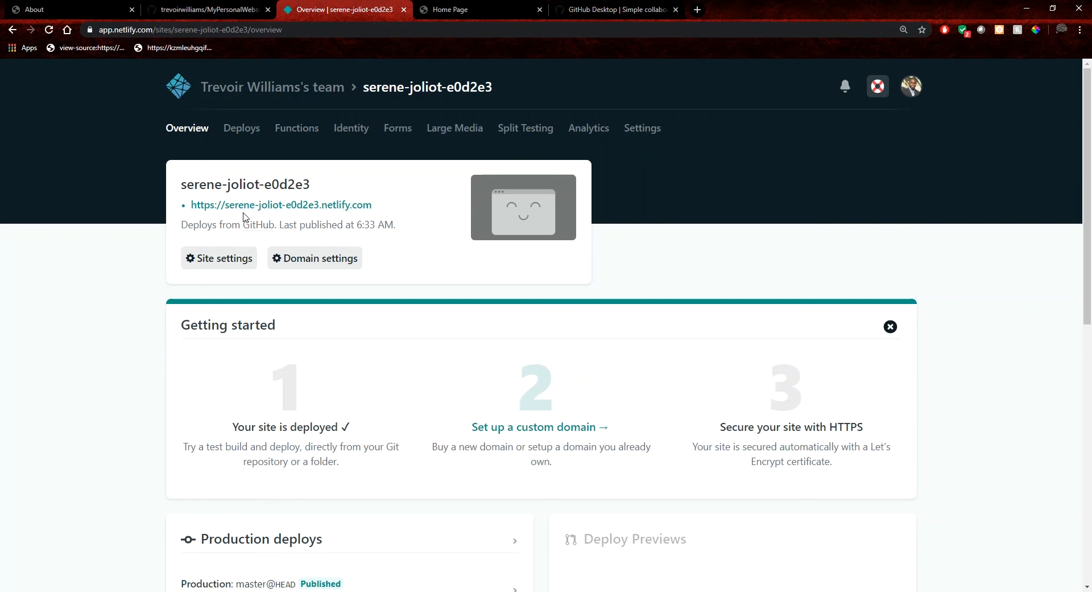
click(205, 265)
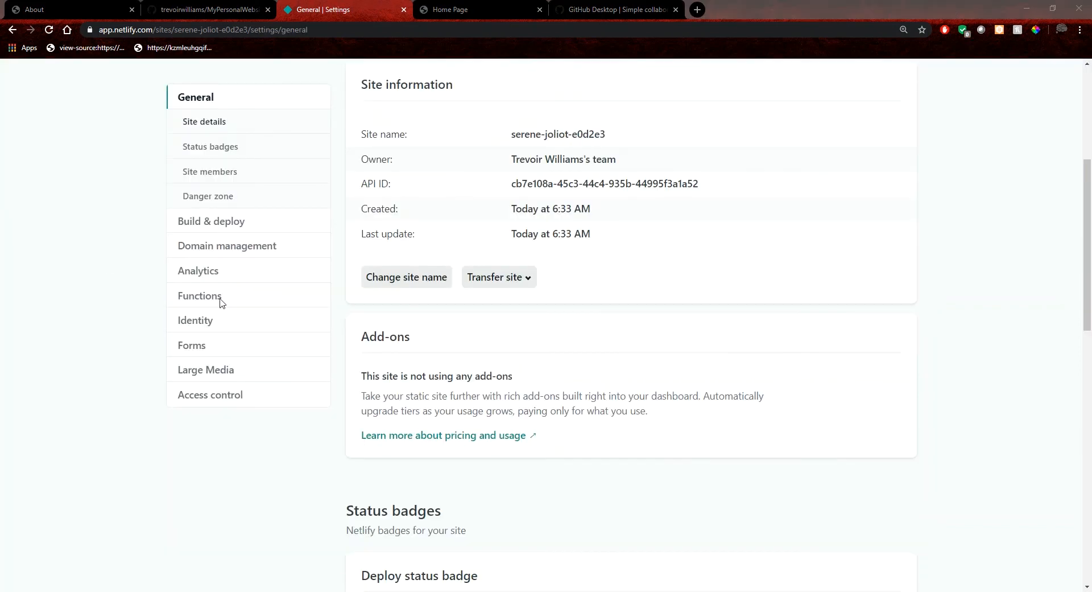
click(422, 289)
drag(379, 343, 497, 341)
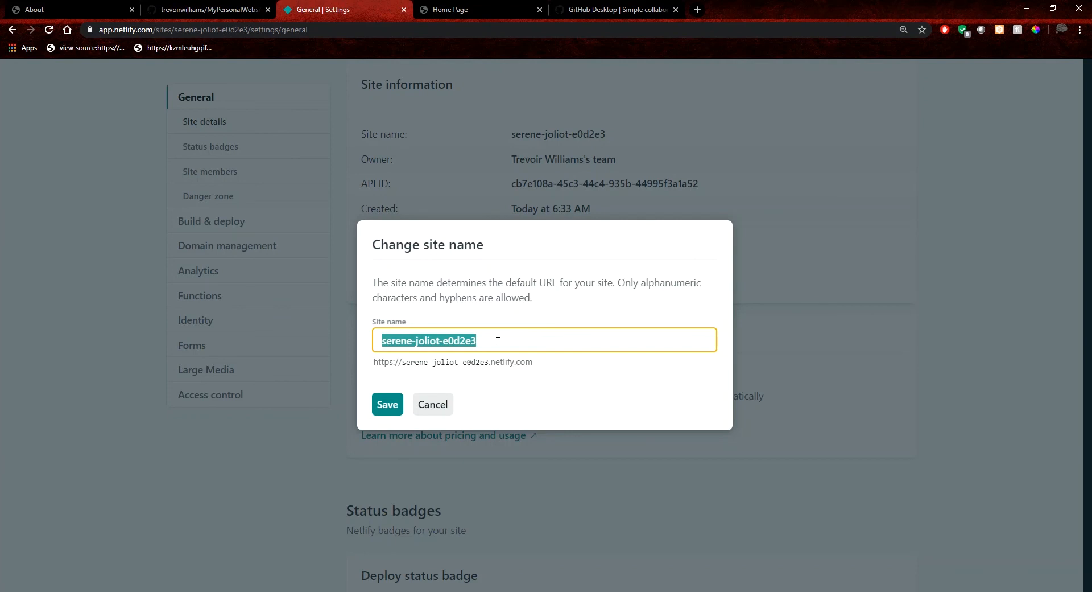
text(trevoir-)
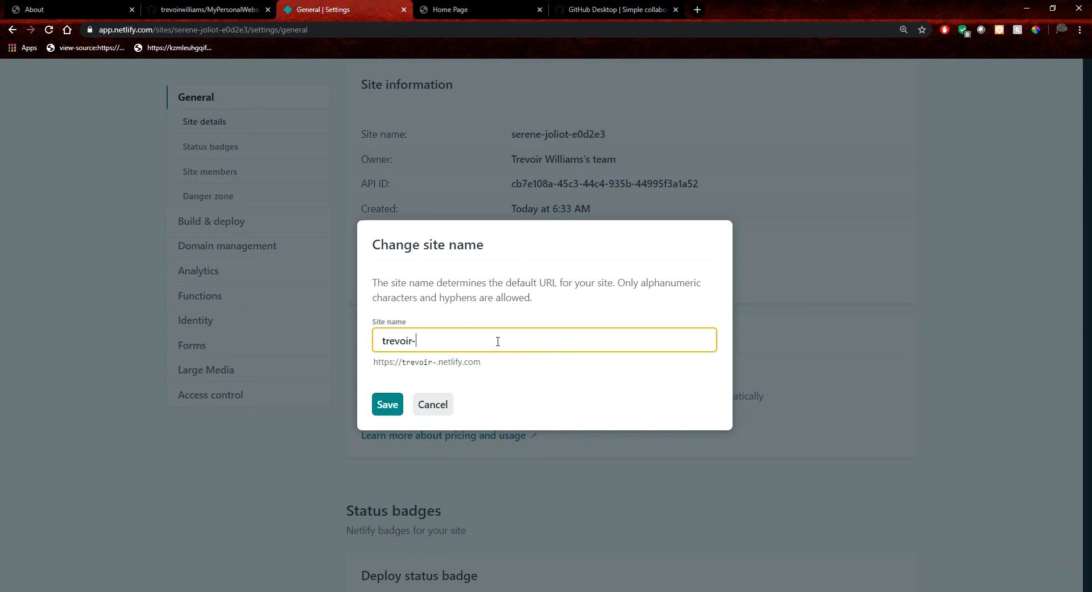
key(BackSpace)
text(williams-website)
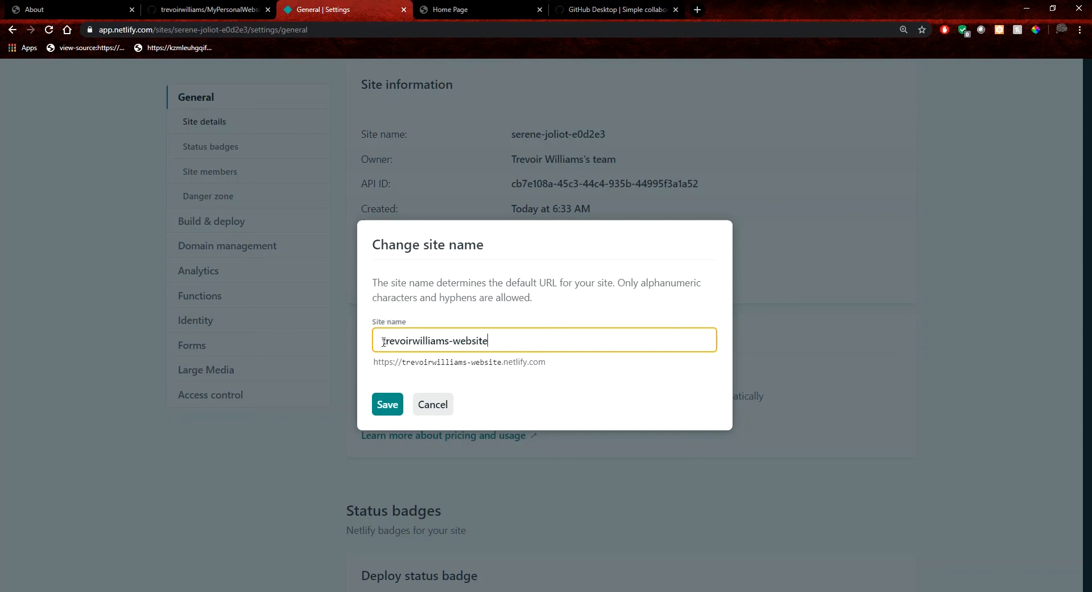
drag(384, 342, 464, 341)
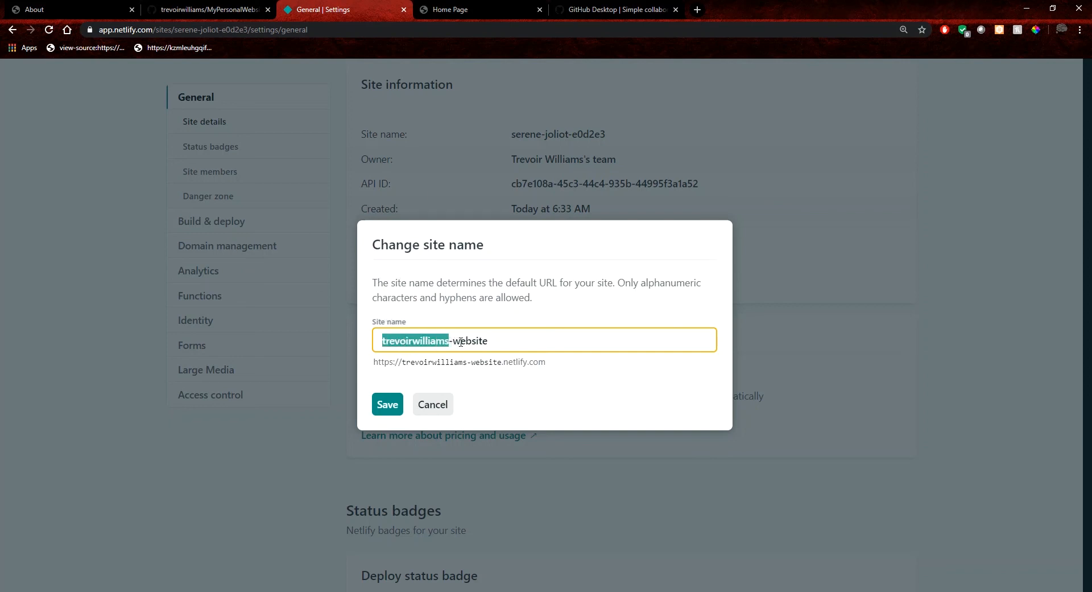
double_click(467, 340)
click(467, 341)
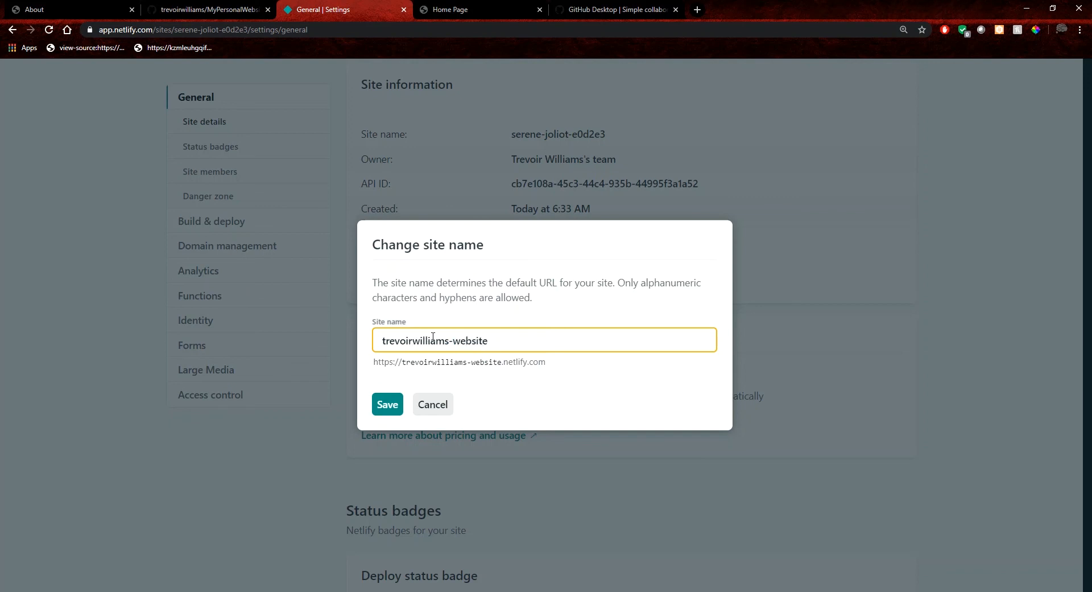
drag(382, 342, 495, 338)
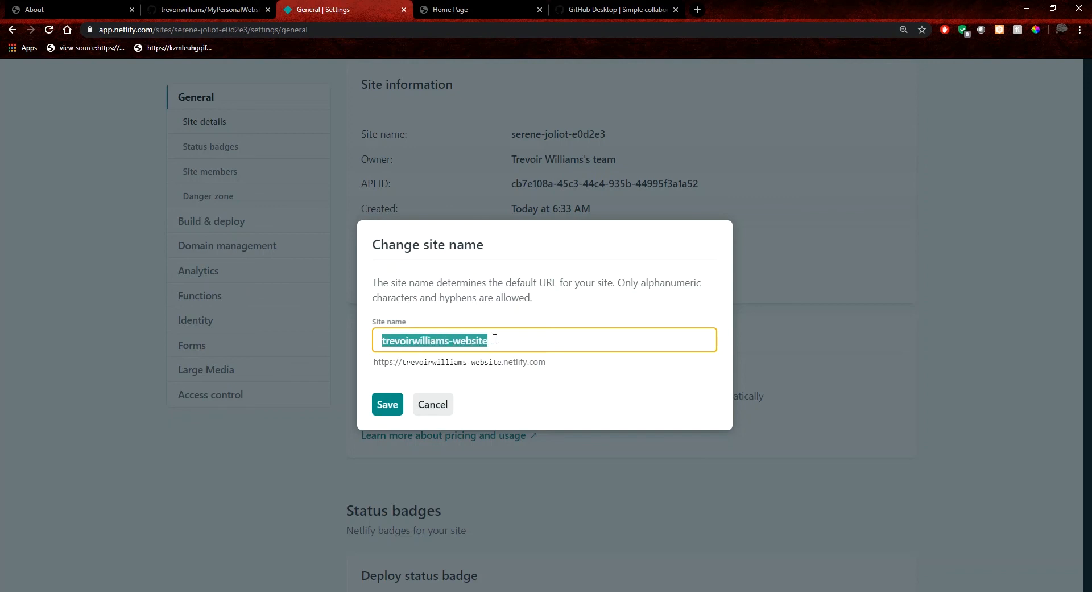
click(450, 347)
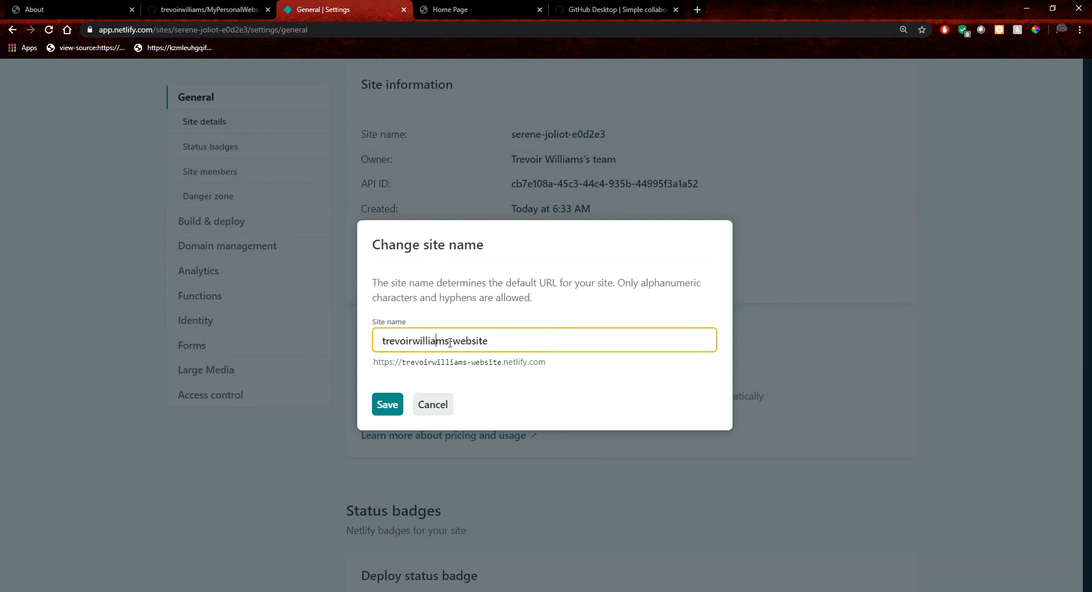
text(1)
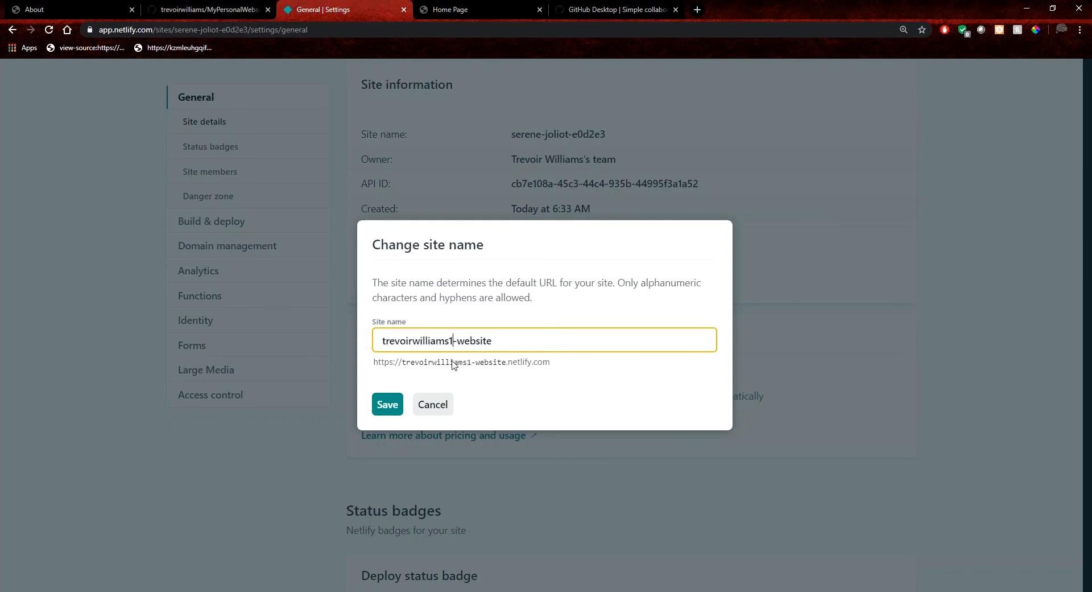
key(BackSpace)
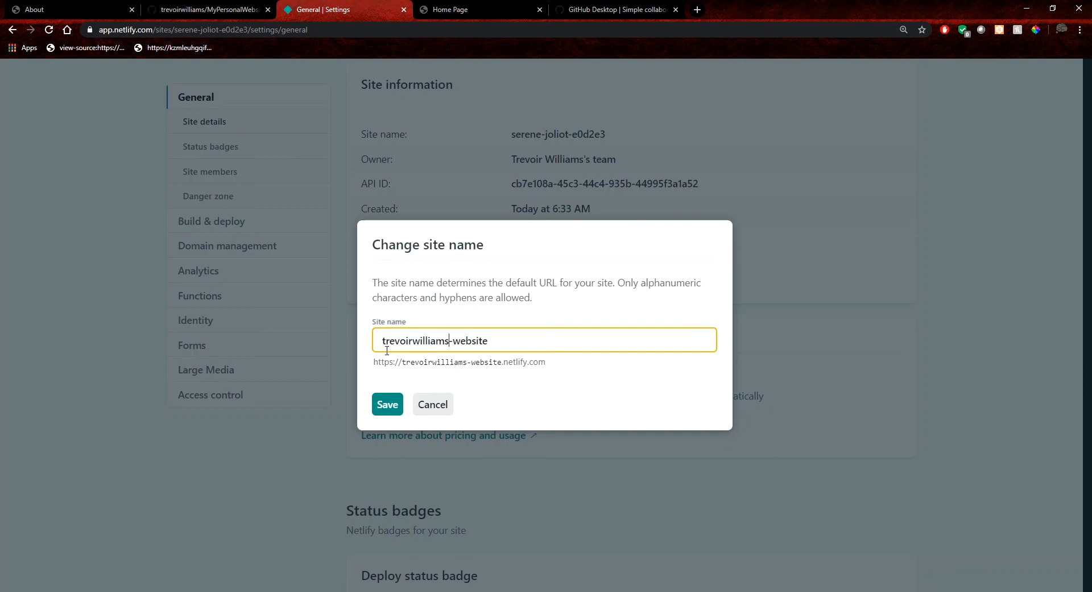
double_click(430, 344)
double_click(468, 340)
click(453, 377)
Step: Save the new site name and review the updated site information
click(400, 404)
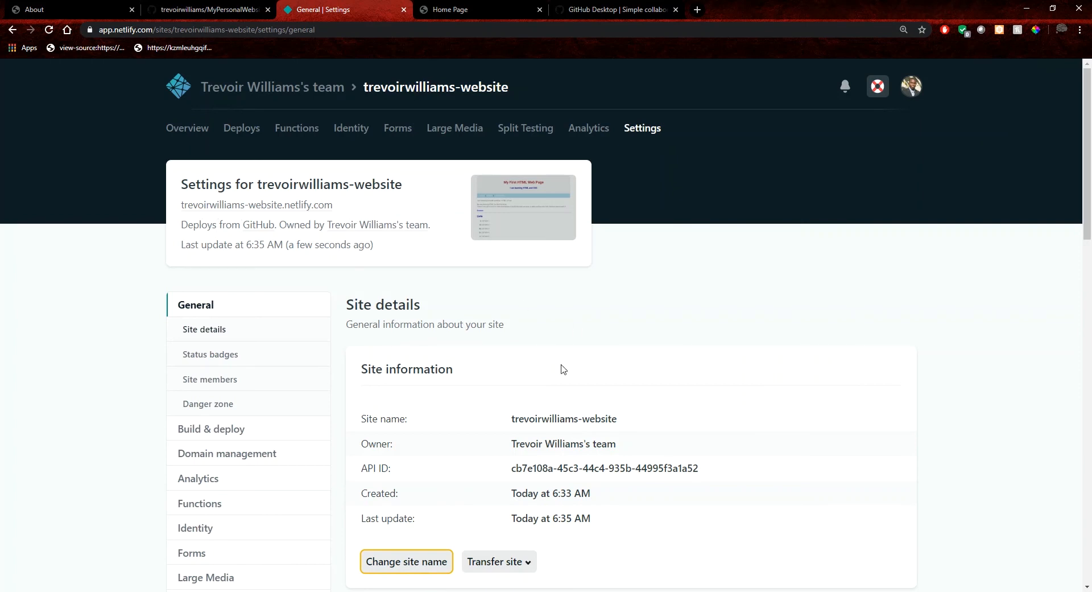
click(459, 369)
scroll(322, 308, up, 5)
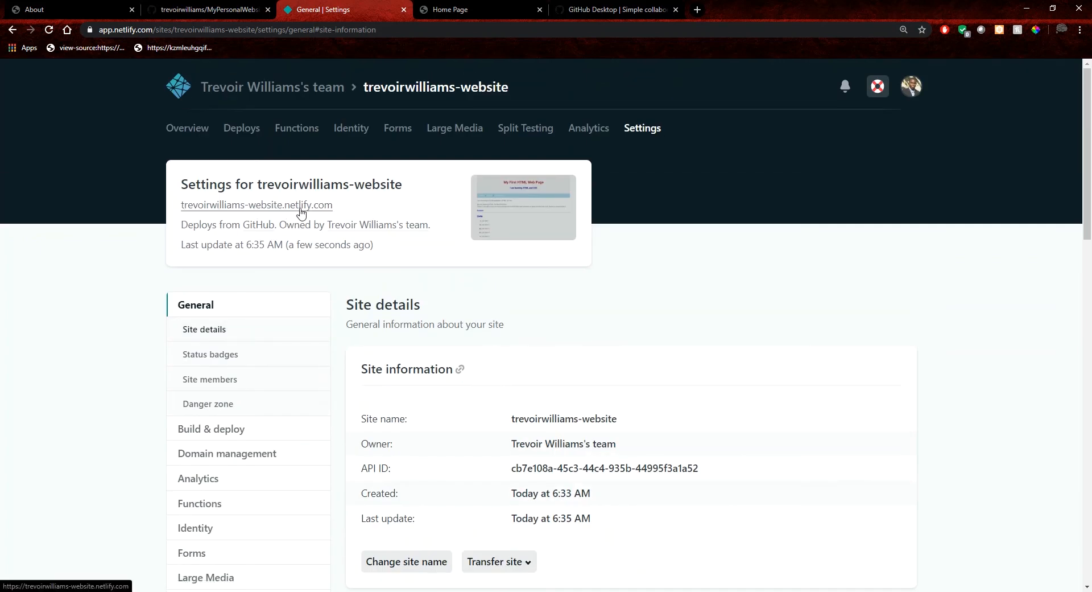
Step: Reload the site's previous address, serene-joliot-e0d2e3.netlify.com/index.html, to check whether it still responds
click(464, 9)
click(308, 35)
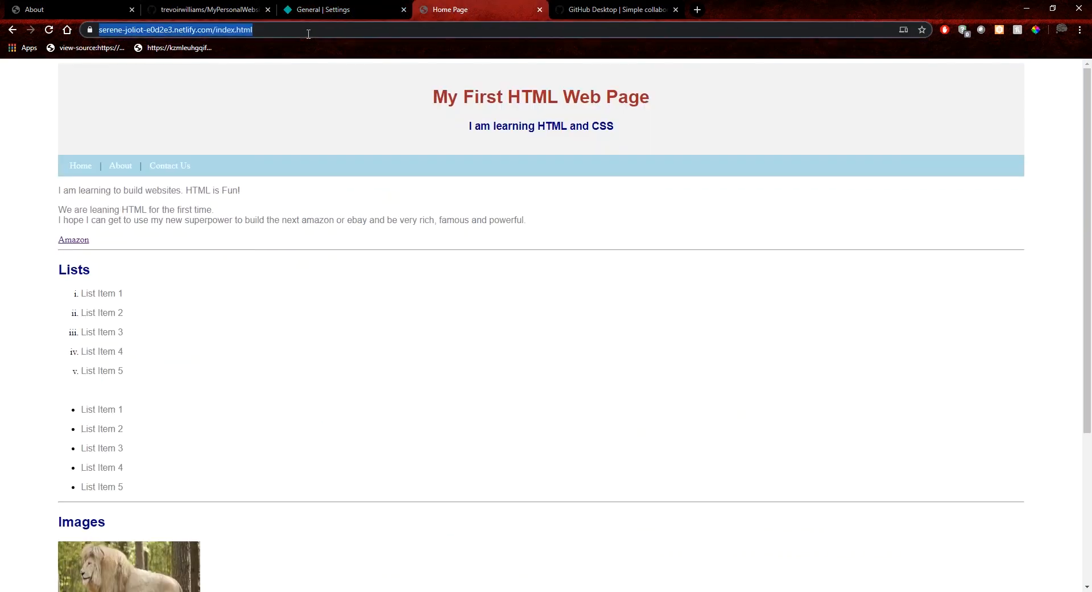
key(Return)
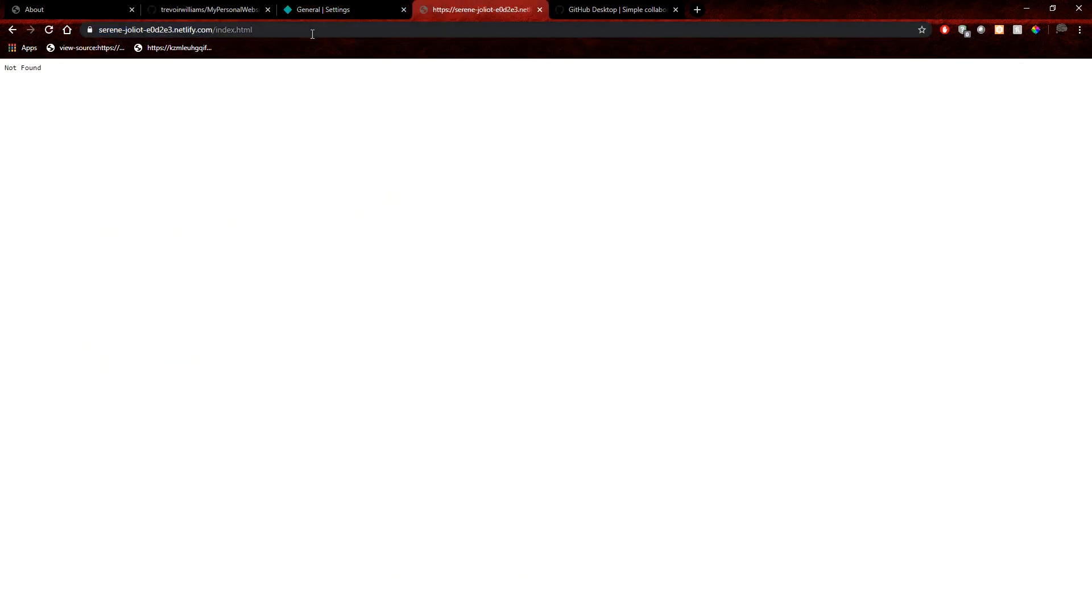
triple_click(31, 69)
click(180, 93)
Step: Open the site at its renamed Netlify URL from the site settings and look over its Home page
click(384, 10)
click(257, 207)
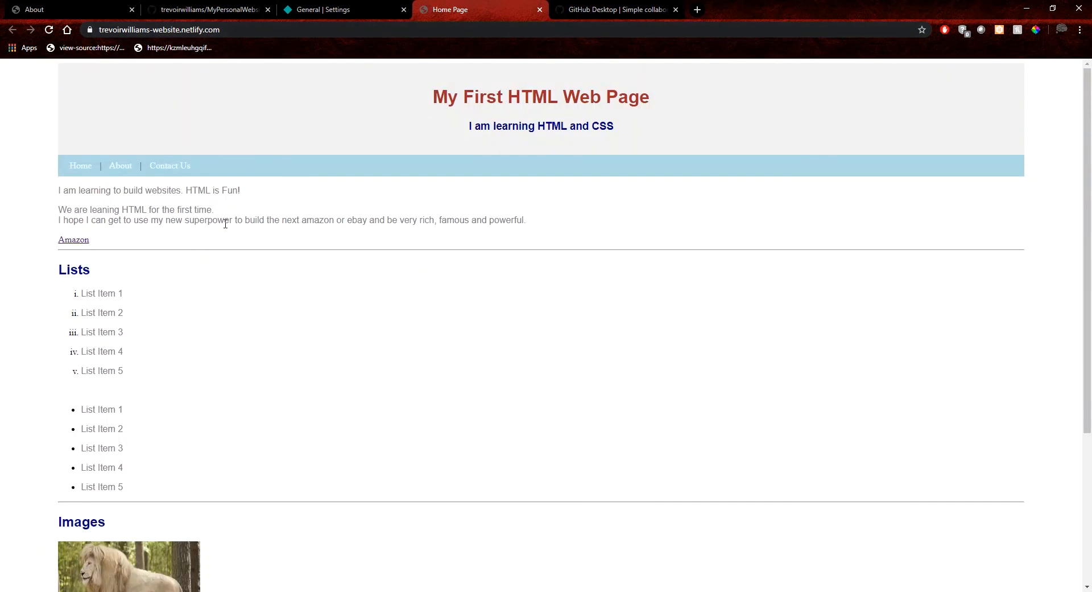
scroll(339, 229, down, 4)
scroll(355, 235, up, 4)
click(107, 33)
click(302, 261)
Step: Return to the MyPersonalWebsite repository on GitHub
click(228, 10)
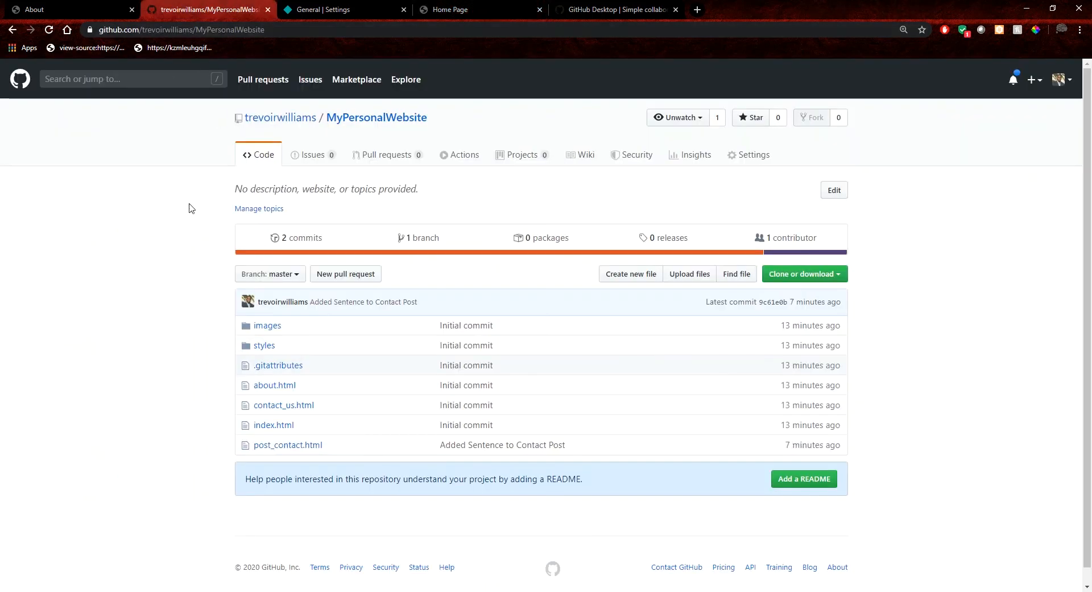